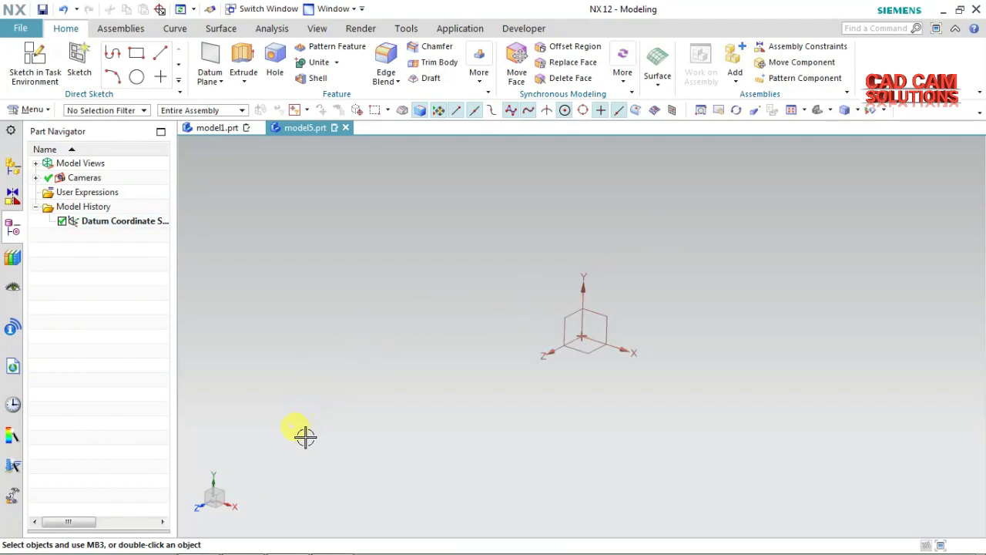
Switch from the empty NX part to the CAD CAM Solutions YouTube channel page in Chrome
{"action": "left_click", "coordinate": [193, 539]}
{"action": "mouse_move", "coordinate": [566, 220]}
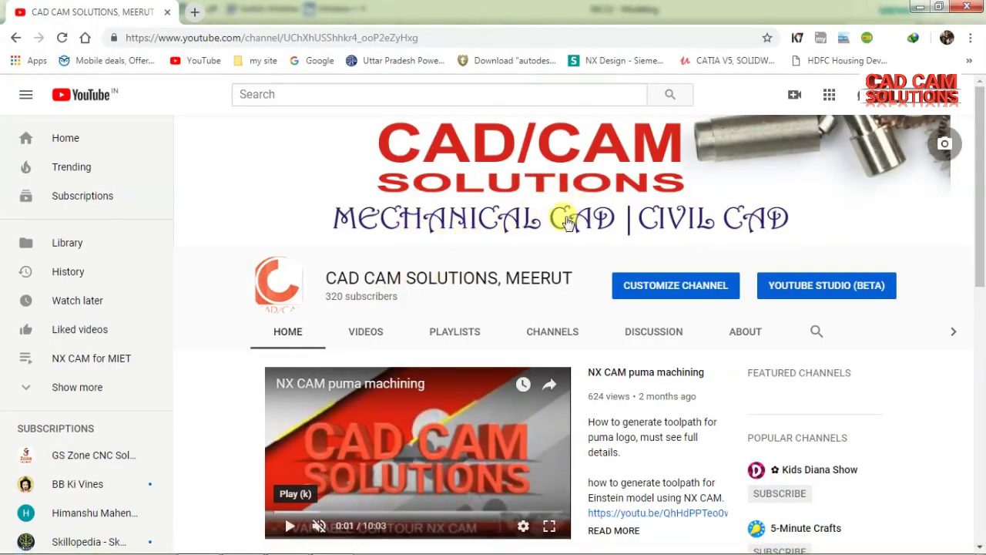
Browse the channel's uploads and playlists, then return to NX and orbit the datum axes
{"action": "scroll", "coordinate": [540, 258], "scroll_direction": "down", "scroll_amount": 3}
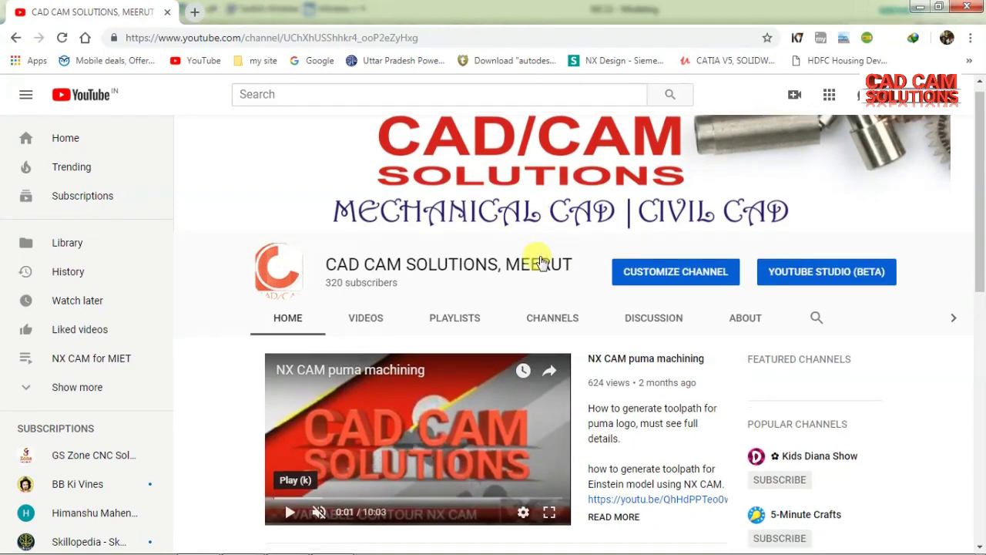
{"action": "scroll", "coordinate": [590, 281], "scroll_direction": "down", "scroll_amount": 1}
{"action": "scroll", "coordinate": [590, 285], "scroll_direction": "down", "scroll_amount": 3}
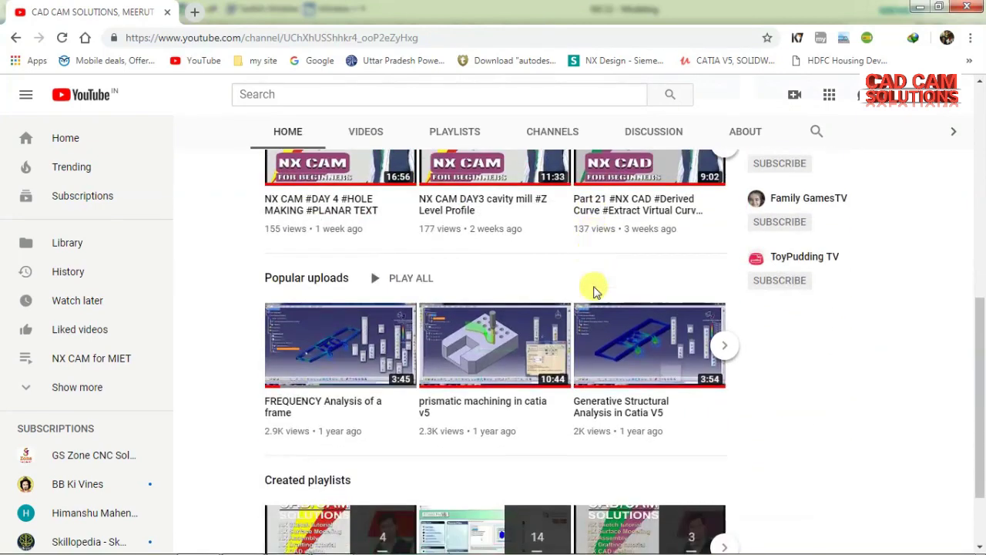
{"action": "scroll", "coordinate": [601, 300], "scroll_direction": "down", "scroll_amount": 1}
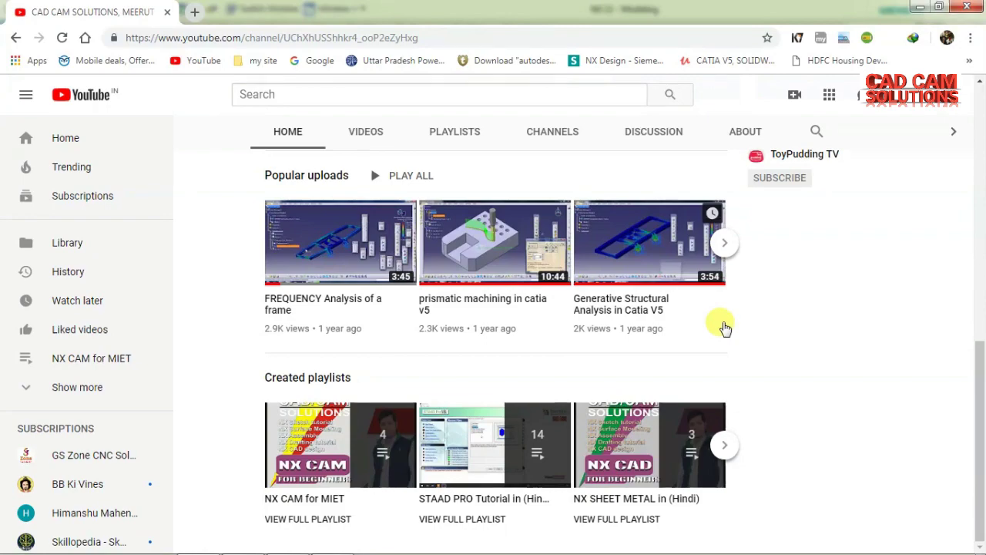
{"action": "scroll", "coordinate": [724, 327], "scroll_direction": "up", "scroll_amount": 3}
{"action": "scroll", "coordinate": [716, 320], "scroll_direction": "up", "scroll_amount": 3}
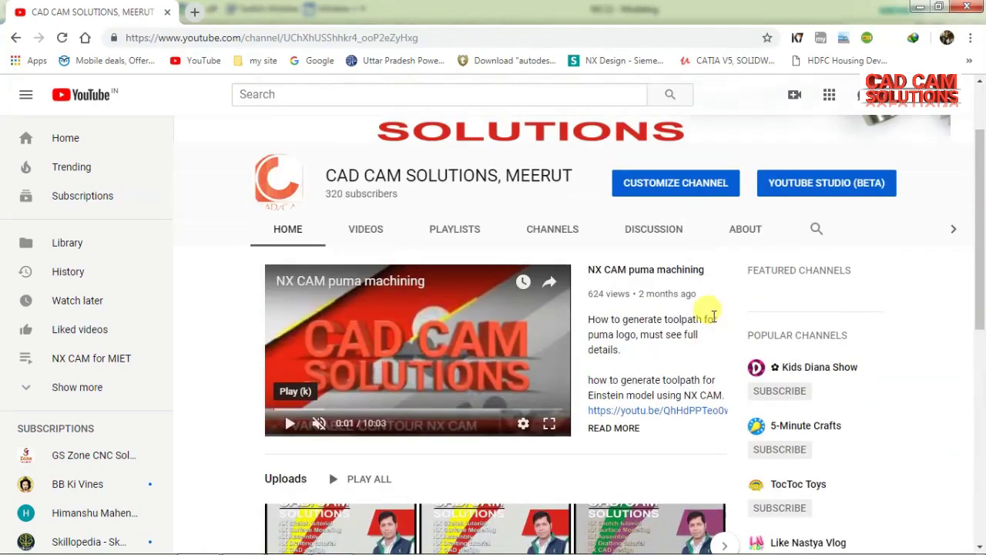
{"action": "scroll", "coordinate": [655, 324], "scroll_direction": "down", "scroll_amount": 1}
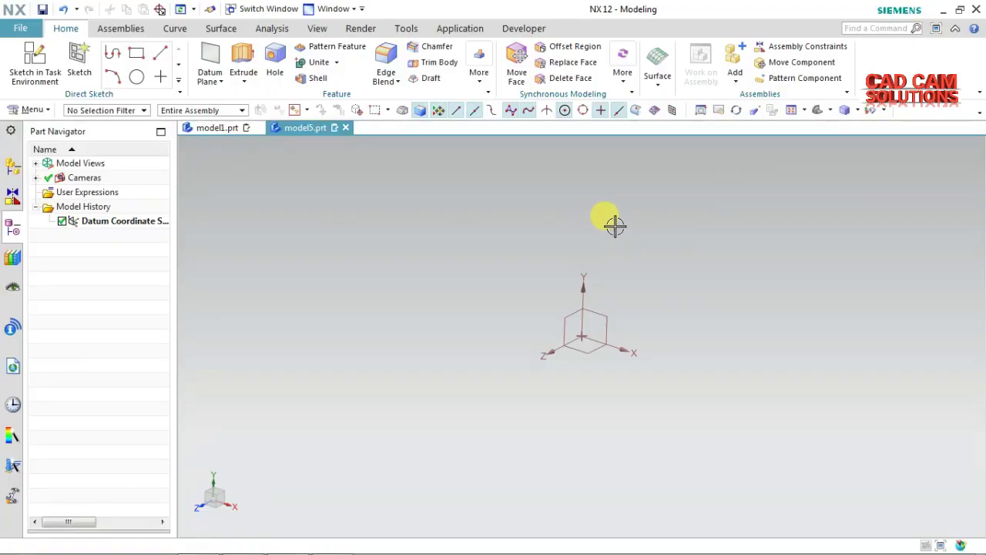
{"action": "mouse_move", "coordinate": [615, 225]}
{"action": "middle_mouse_down"}
{"action": "mouse_move", "coordinate": [613, 237]}
{"action": "mouse_move", "coordinate": [603, 225]}
{"action": "middle_mouse_up"}
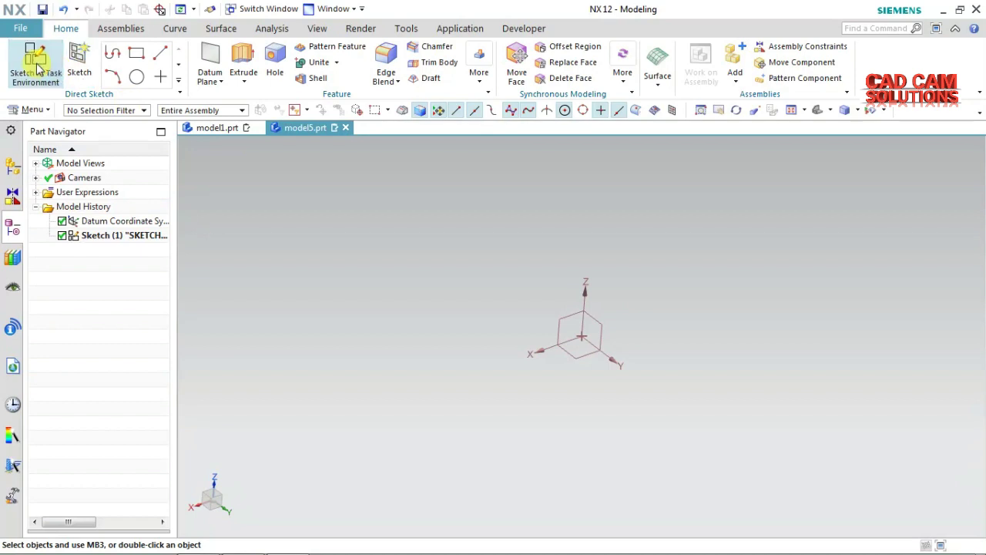
Start a new sketch on the XZ datum plane
{"action": "left_click", "coordinate": [34, 62]}
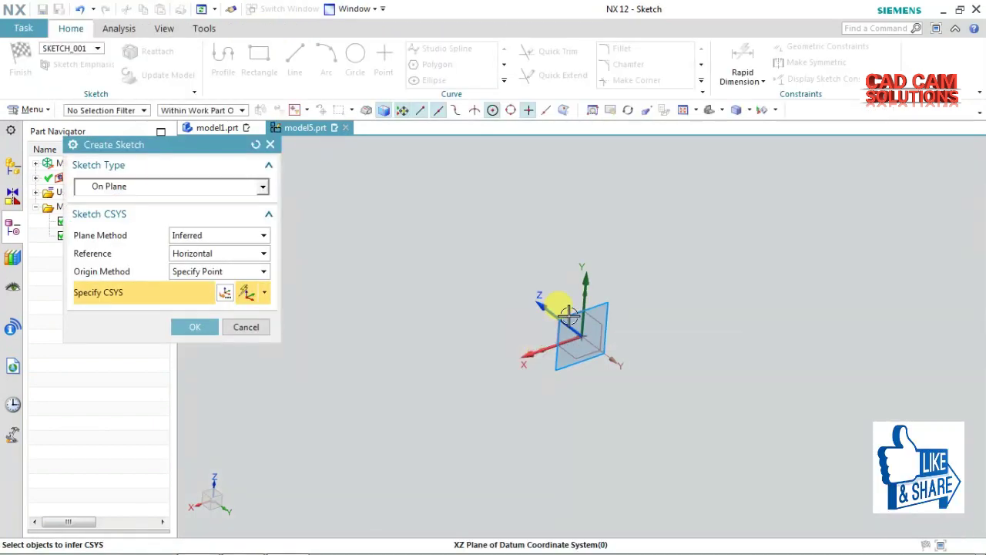
{"action": "left_click", "coordinate": [562, 312]}
{"action": "left_click", "coordinate": [194, 326]}
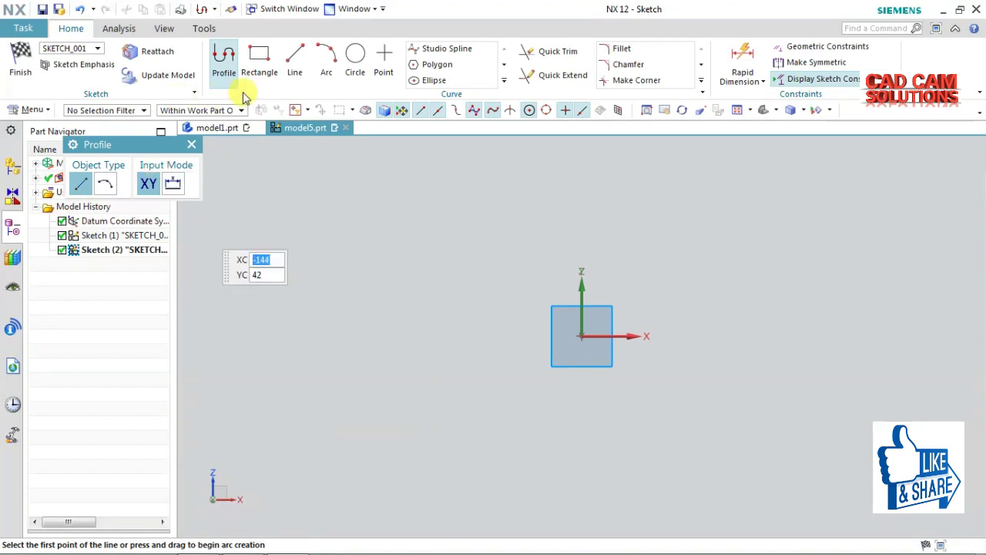
Draw a slanted, horizontal and downward-sloping line chain from the origin, then finish the sketch
{"action": "left_click", "coordinate": [582, 335]}
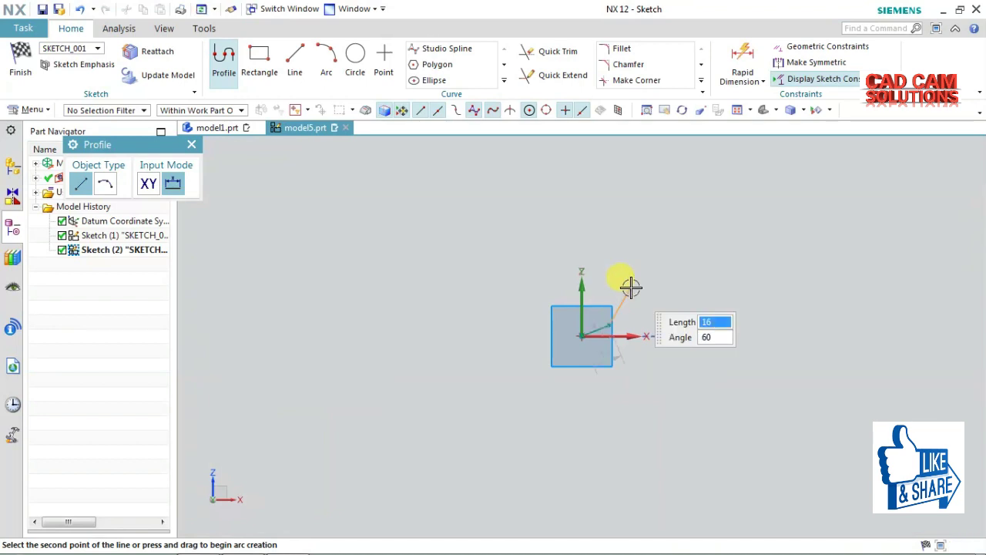
{"action": "left_click", "coordinate": [631, 288]}
{"action": "left_click", "coordinate": [681, 288]}
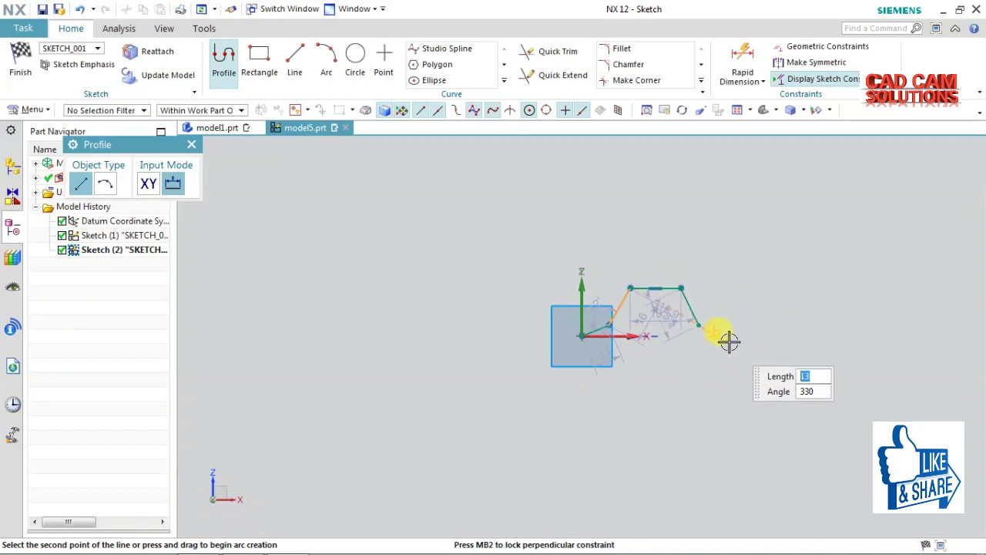
{"action": "left_click", "coordinate": [724, 336]}
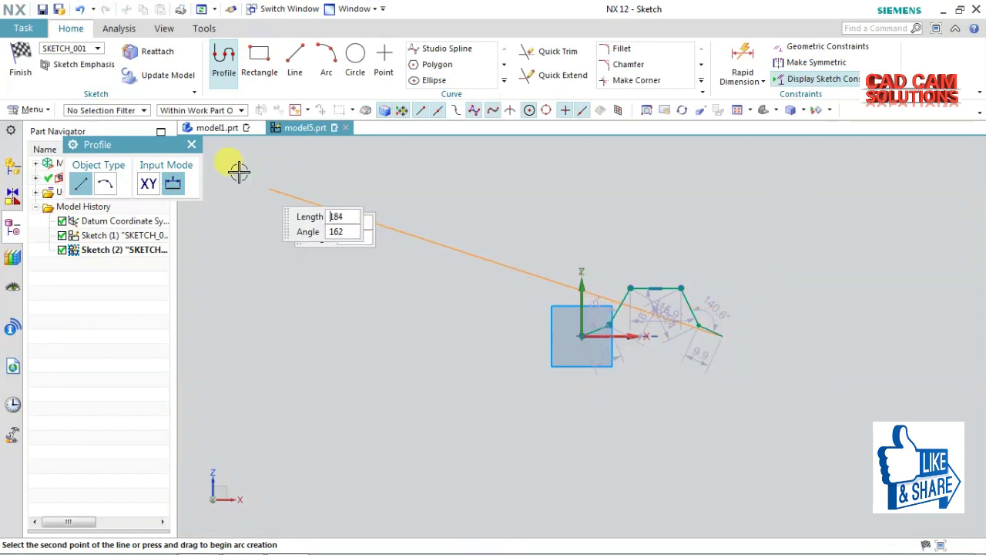
{"action": "key", "text": "Escape"}
{"action": "left_click", "coordinate": [20, 61]}
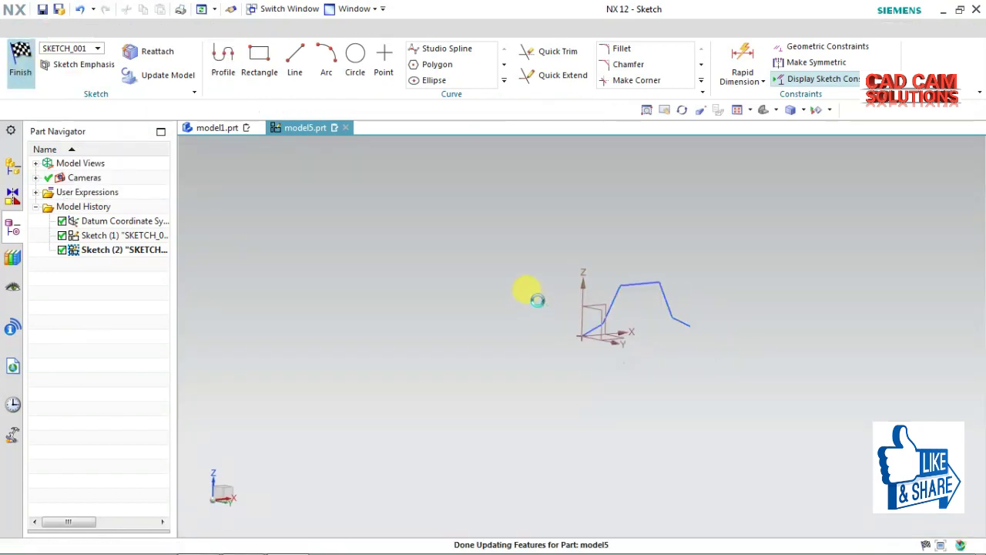
{"action": "middle_click_drag", "start_coordinate": [629, 259], "coordinate": [587, 234]}
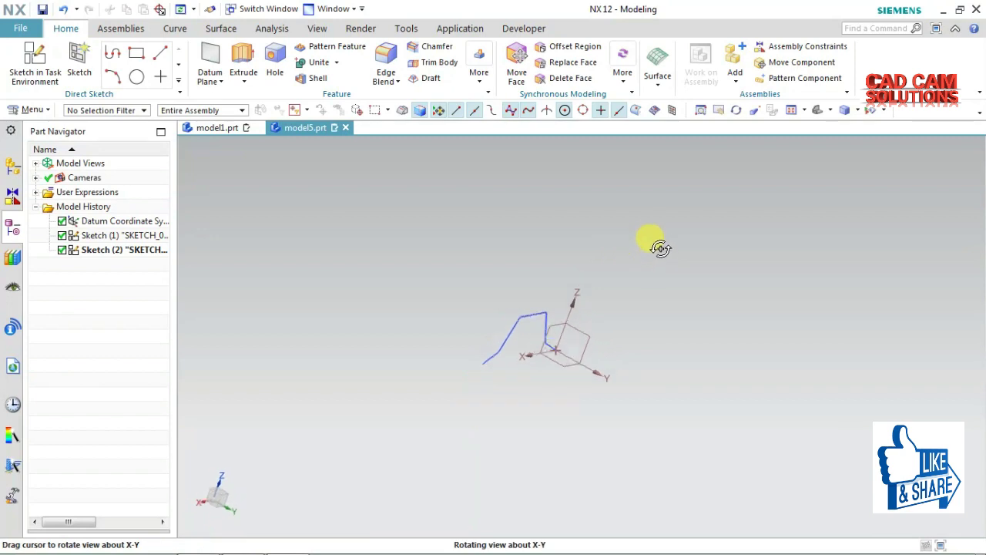
Create three offset datum planes from the XZ plane, inspect them, then undo them
{"action": "left_click", "coordinate": [210, 66]}
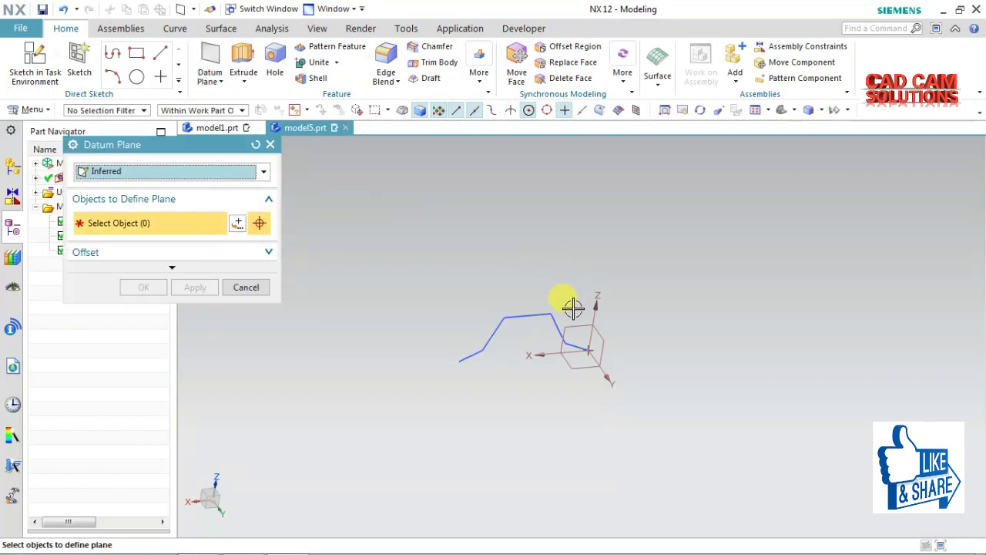
{"action": "left_click", "coordinate": [571, 269]}
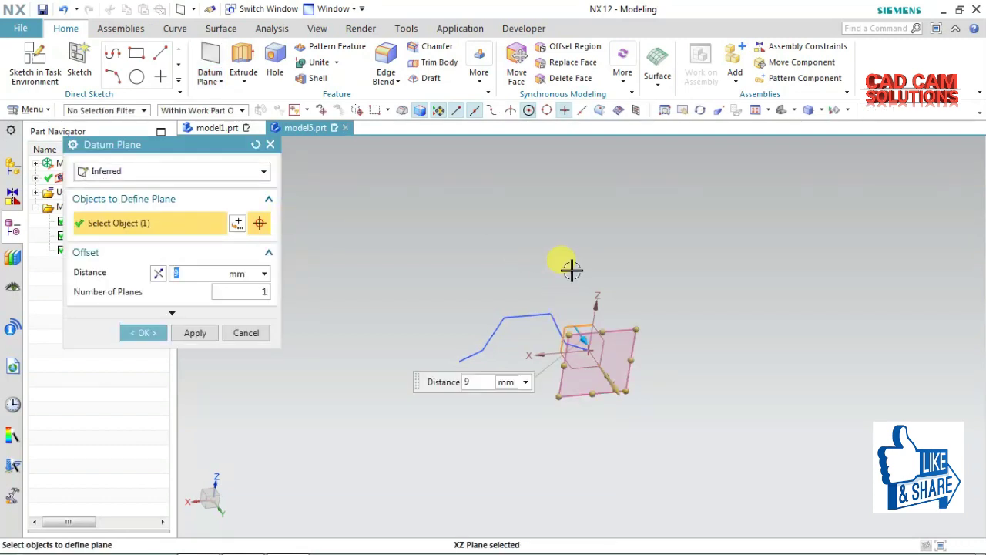
{"action": "double_click", "coordinate": [258, 293]}
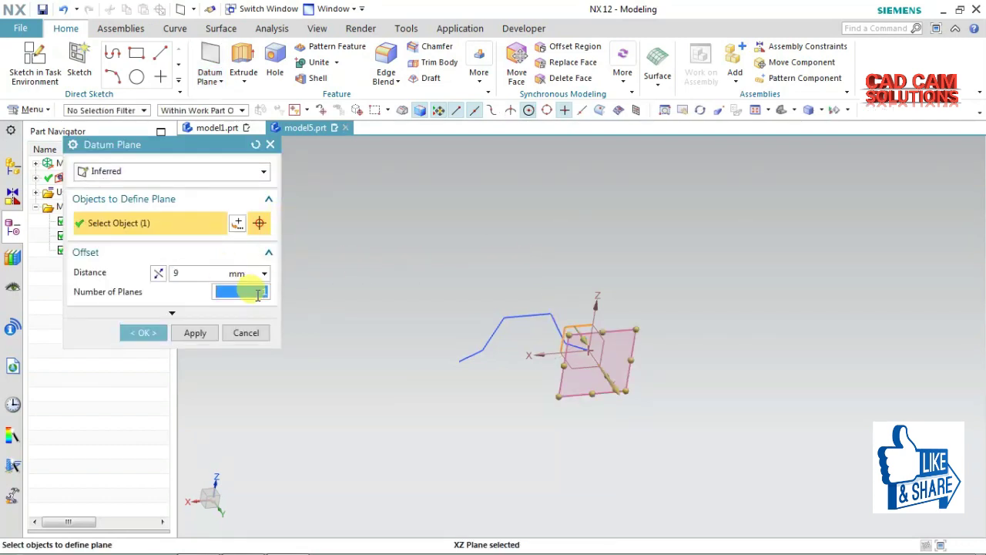
{"action": "type", "text": "3"}
{"action": "key", "text": "Return"}
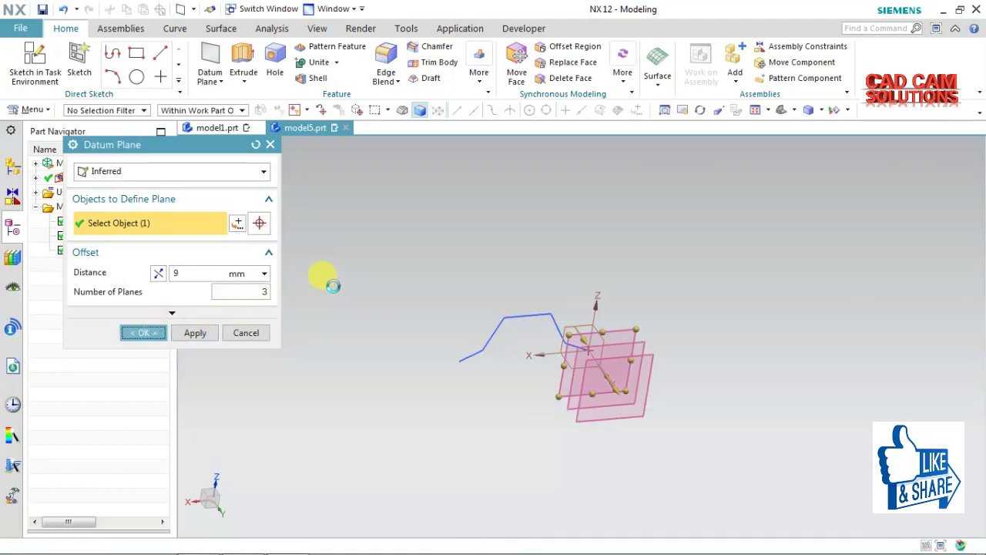
{"action": "middle_click", "coordinate": [333, 285]}
{"action": "mouse_move", "coordinate": [374, 279]}
{"action": "middle_mouse_down"}
{"action": "mouse_move", "coordinate": [396, 288]}
{"action": "mouse_move", "coordinate": [366, 300]}
{"action": "middle_mouse_up"}
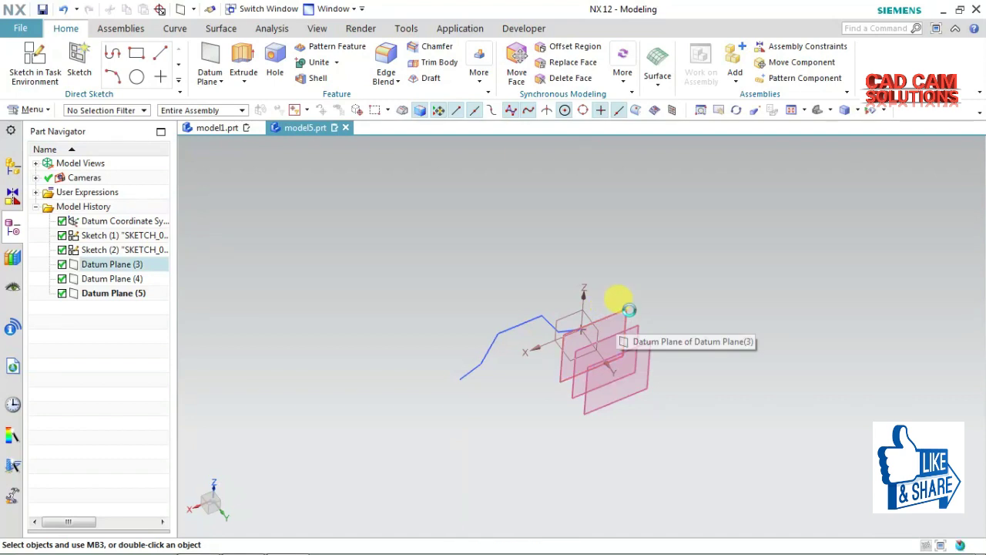
{"action": "key", "text": "ctrl+z"}
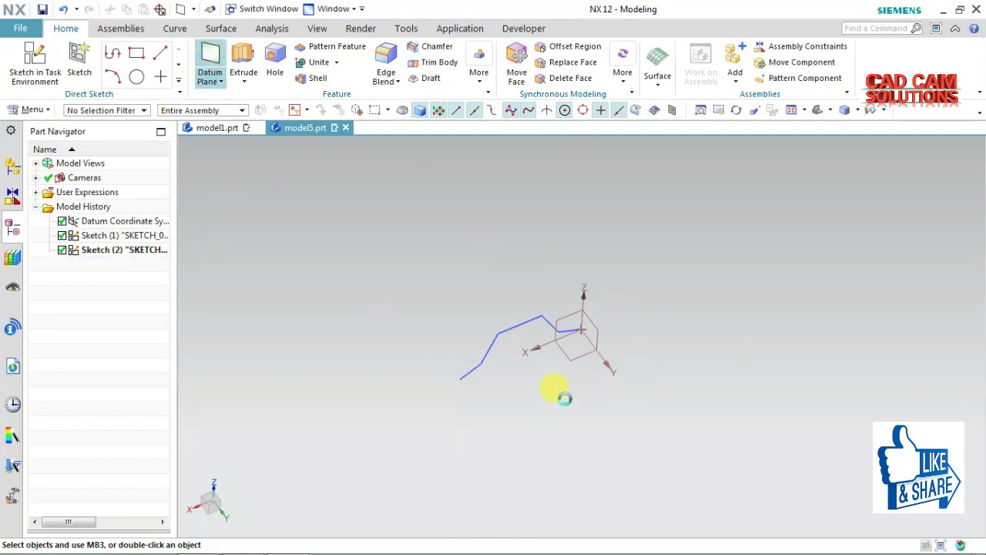
Recreate the three parallel datum planes from the XZ plane at 38 mm spacing
{"action": "left_click", "coordinate": [568, 315]}
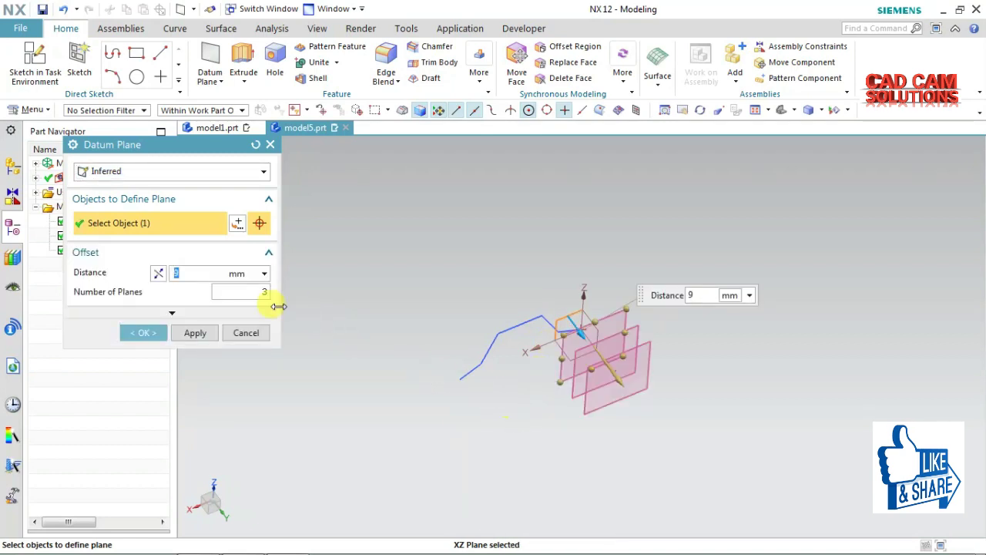
{"action": "left_click_drag", "start_coordinate": [583, 337], "coordinate": [608, 375]}
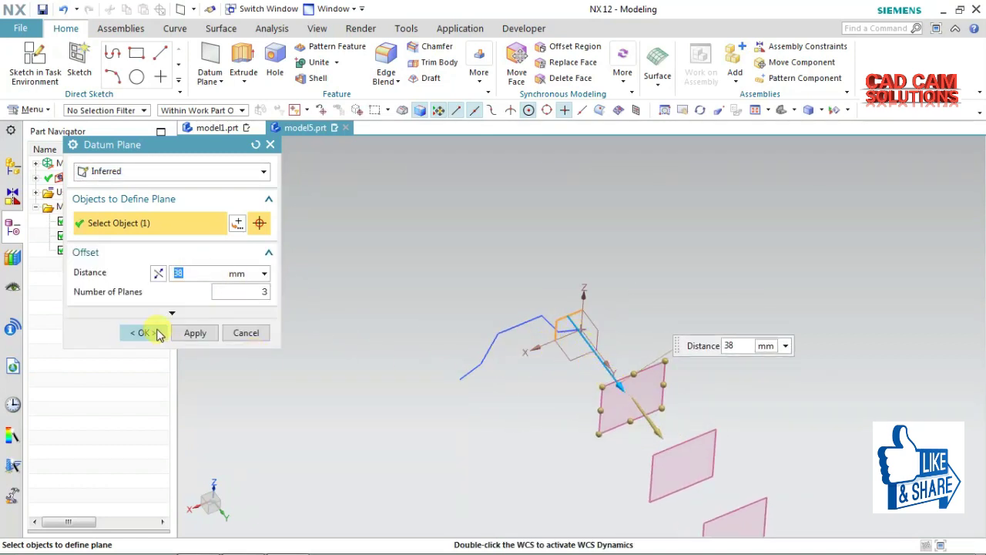
{"action": "left_click", "coordinate": [160, 334]}
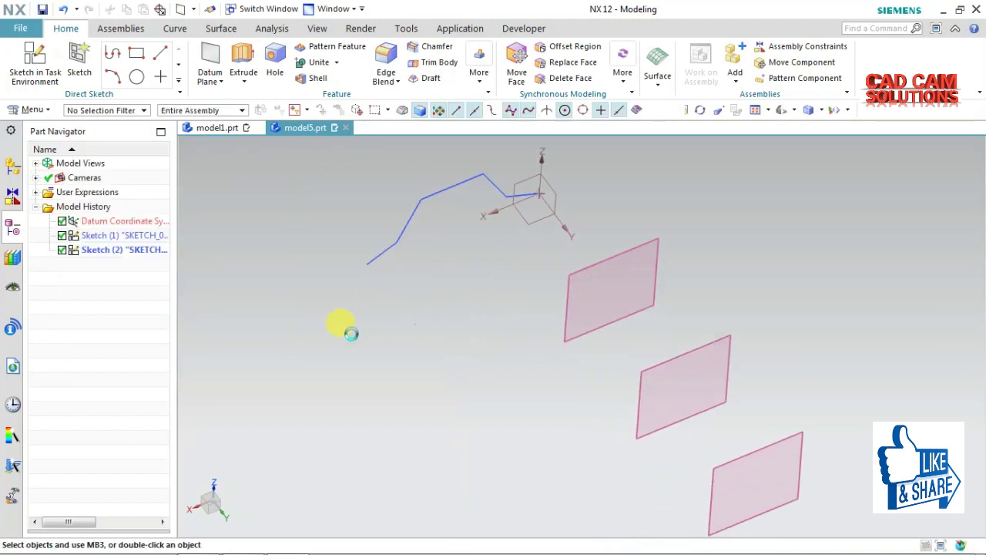
{"action": "left_click", "coordinate": [569, 258]}
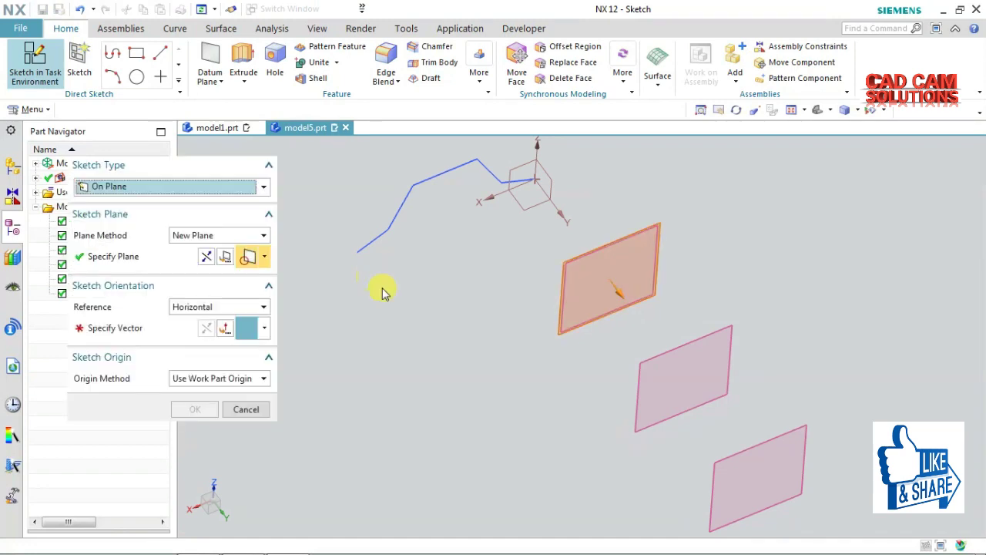
Start a sketch on the top offset datum plane using the Inferred plane method and work part origin
{"action": "left_click", "coordinate": [205, 235]}
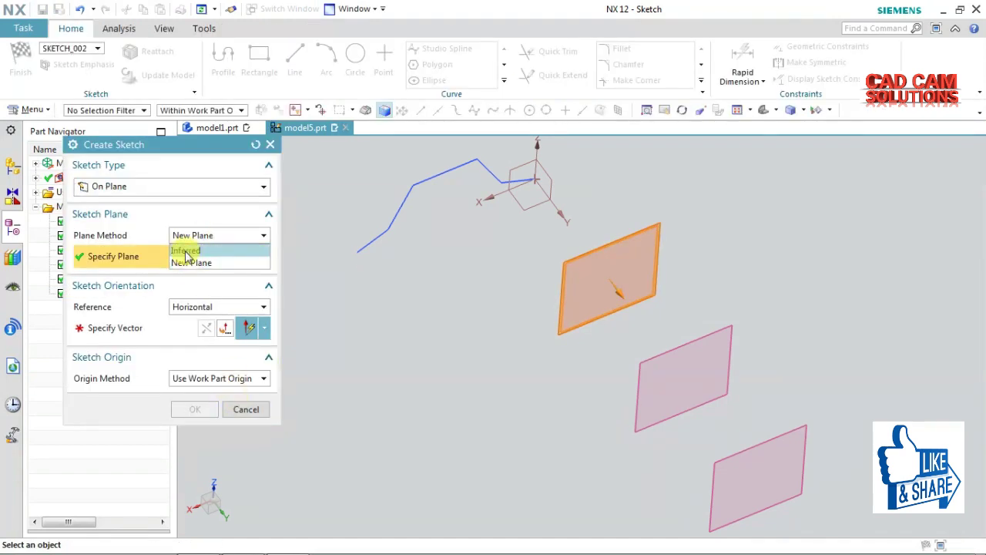
{"action": "left_click", "coordinate": [189, 248]}
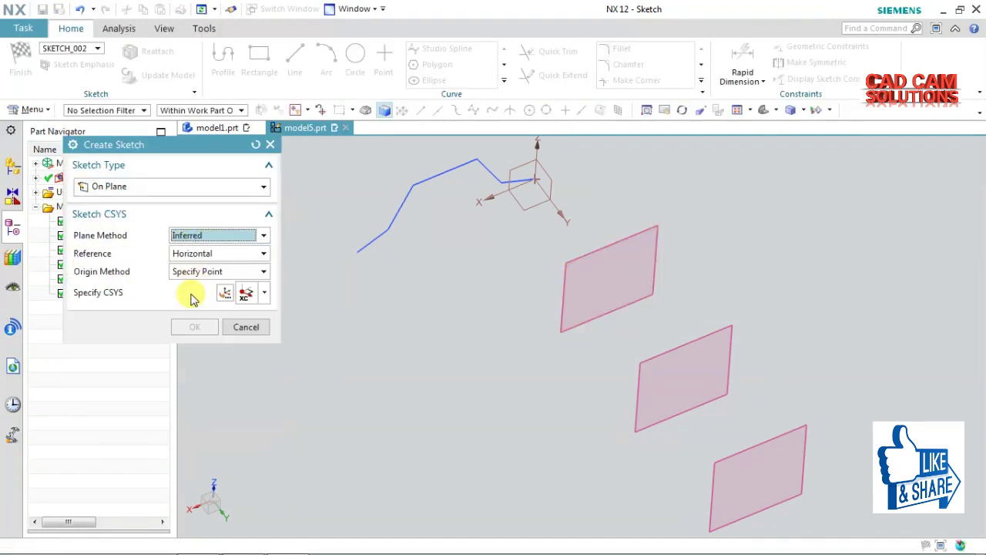
{"action": "left_click", "coordinate": [242, 259]}
{"action": "left_click", "coordinate": [240, 267]}
{"action": "left_click", "coordinate": [239, 272]}
{"action": "left_click", "coordinate": [214, 297]}
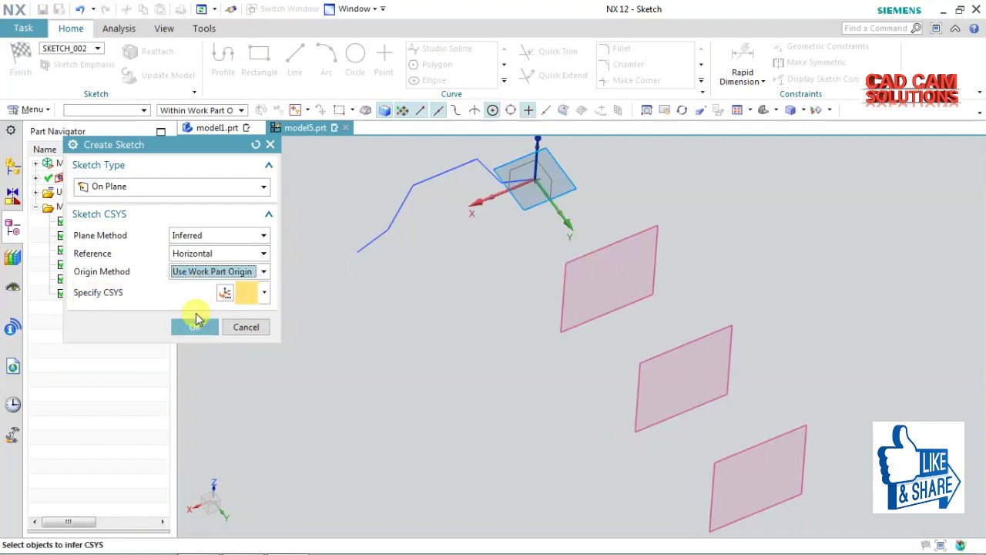
{"action": "left_click", "coordinate": [568, 265]}
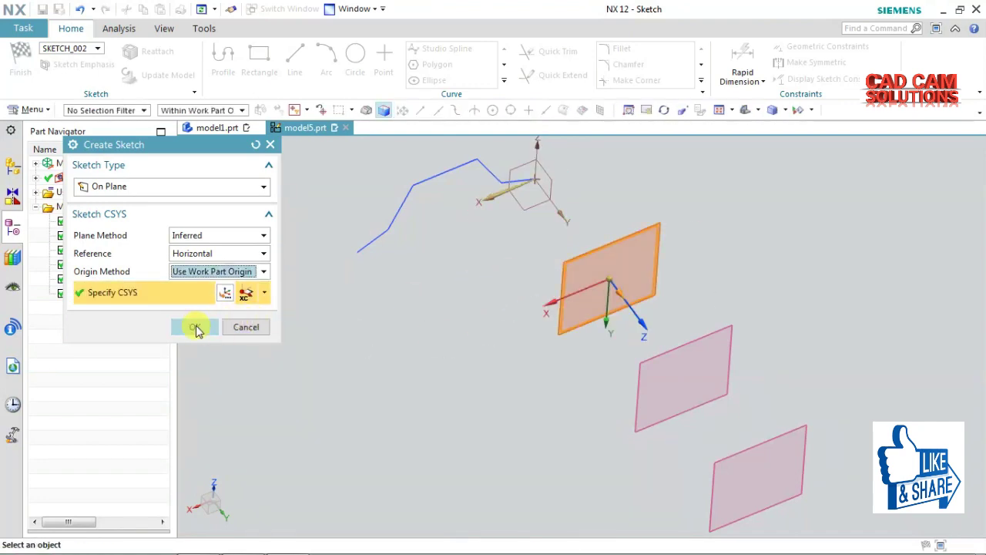
{"action": "left_click", "coordinate": [196, 328]}
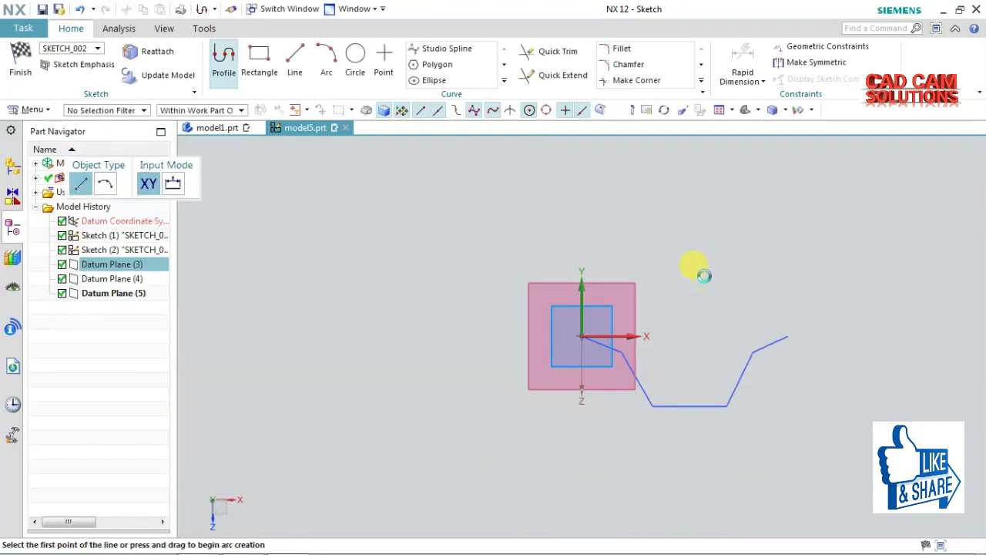
Draw a slanted line and a 29-long horizontal segment from the origin, then finish the sketch
{"action": "left_click", "coordinate": [570, 333]}
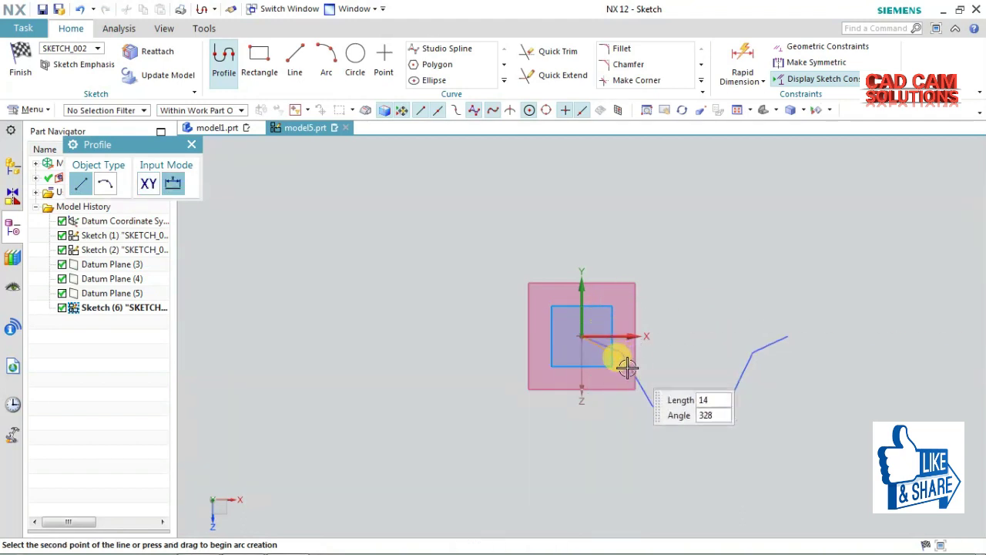
{"action": "left_click", "coordinate": [636, 436]}
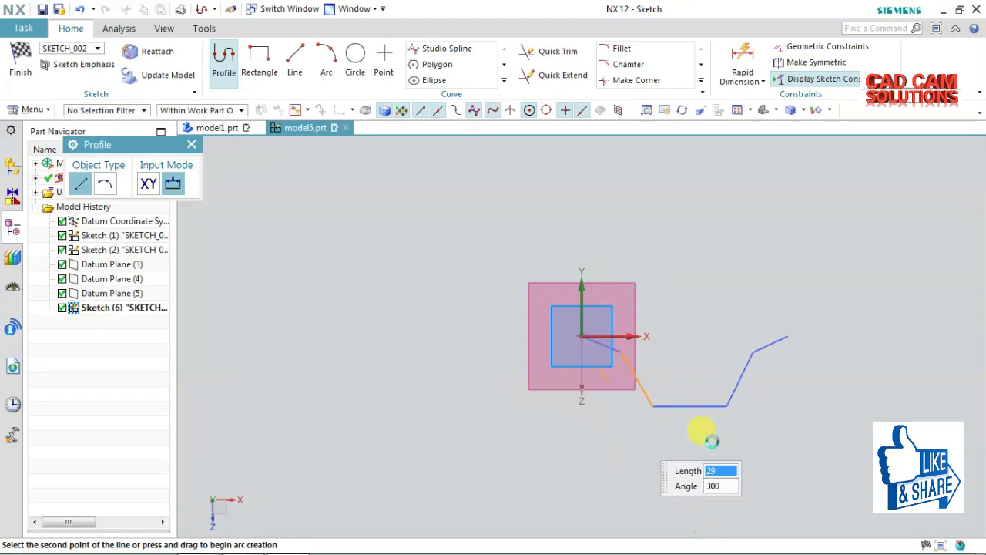
{"action": "left_click", "coordinate": [752, 436]}
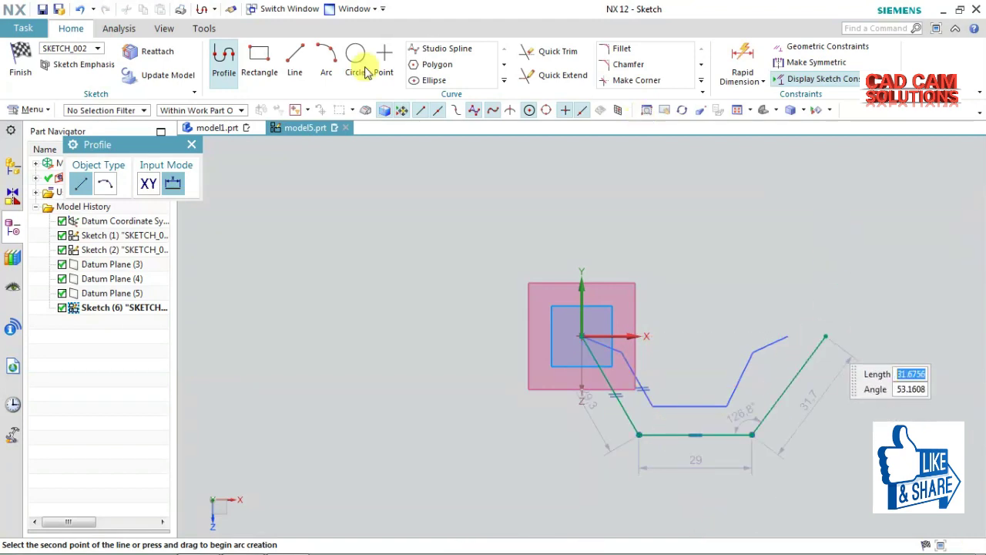
{"action": "left_click", "coordinate": [20, 61]}
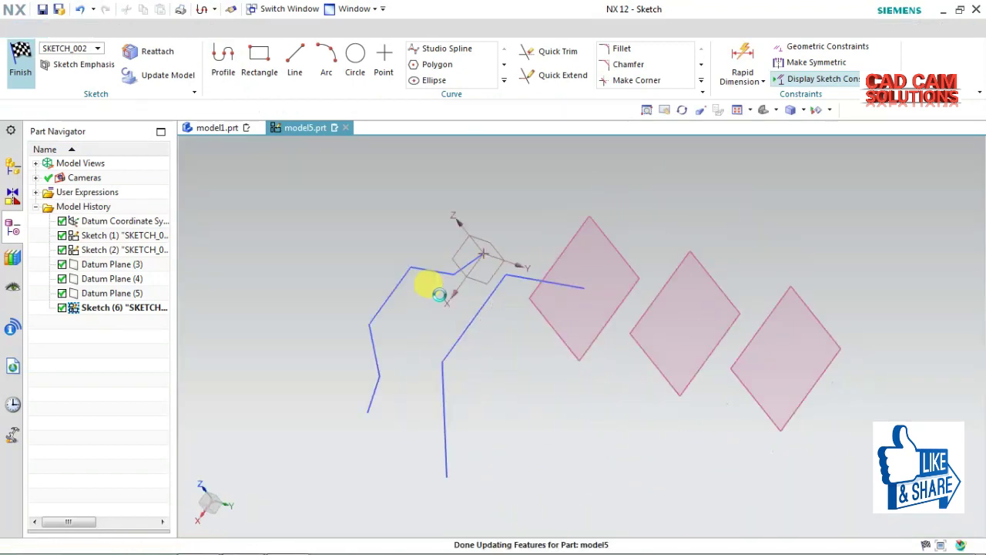
{"action": "left_click", "coordinate": [730, 330]}
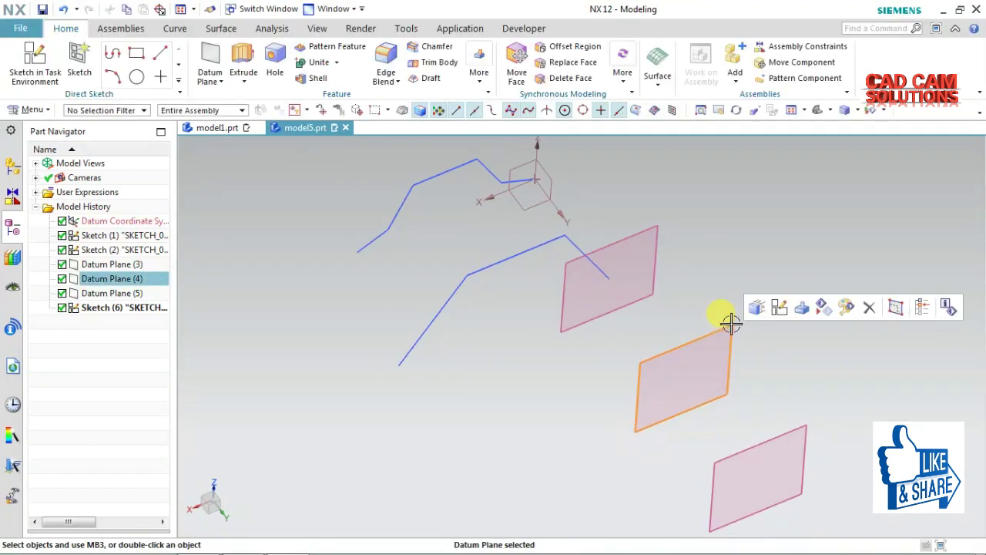
Open a sketch on Datum Plane (4) with the Inferred method, then quit it without drawing
{"action": "left_click", "coordinate": [784, 309]}
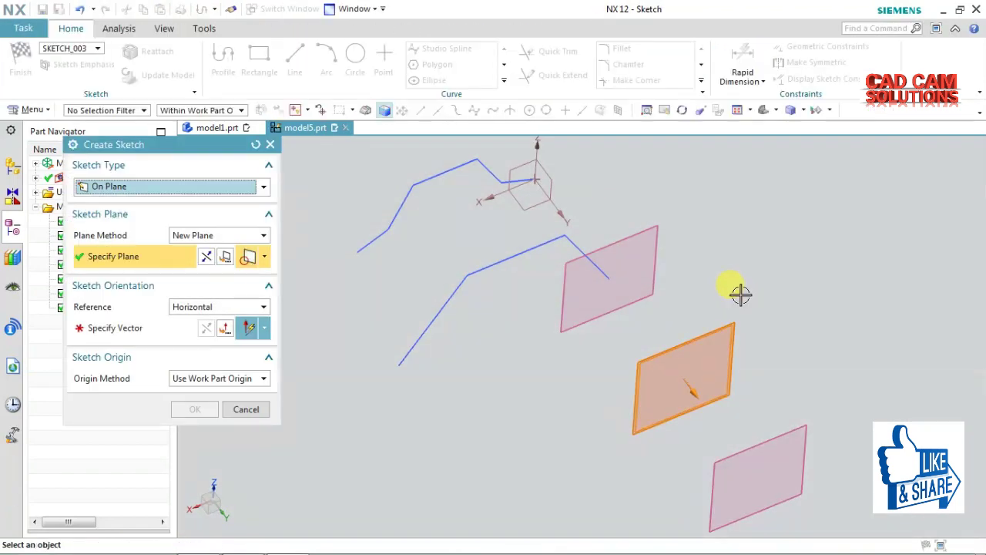
{"action": "left_click", "coordinate": [202, 241]}
{"action": "left_click", "coordinate": [192, 252]}
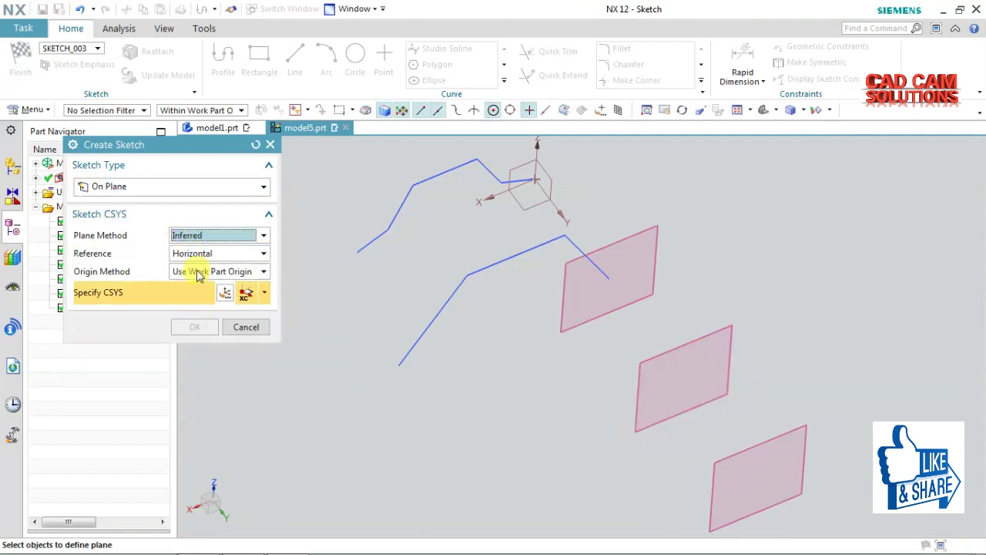
{"action": "left_click", "coordinate": [199, 275]}
{"action": "left_click", "coordinate": [191, 287]}
{"action": "left_click", "coordinate": [193, 274]}
{"action": "left_click", "coordinate": [195, 300]}
{"action": "left_click", "coordinate": [579, 309]}
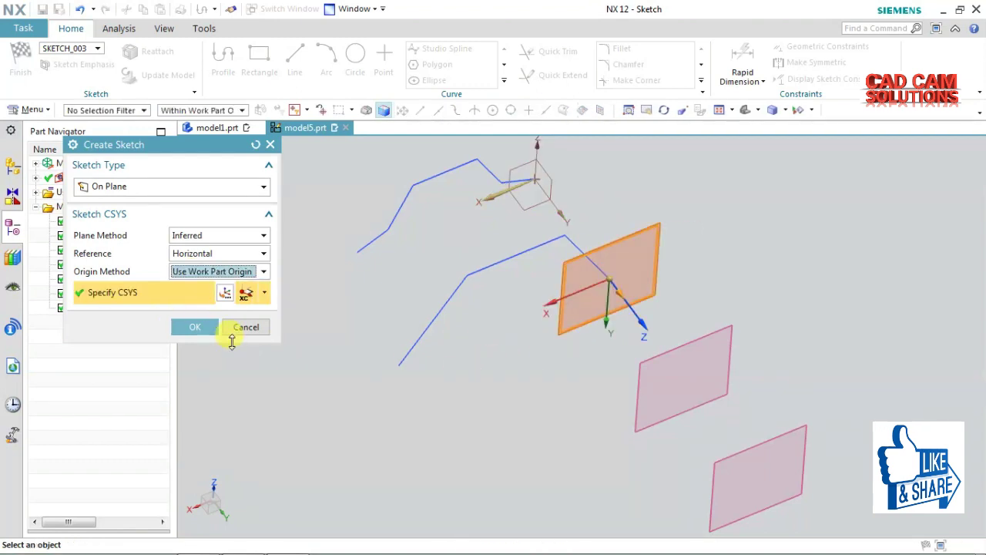
{"action": "left_click", "coordinate": [212, 327]}
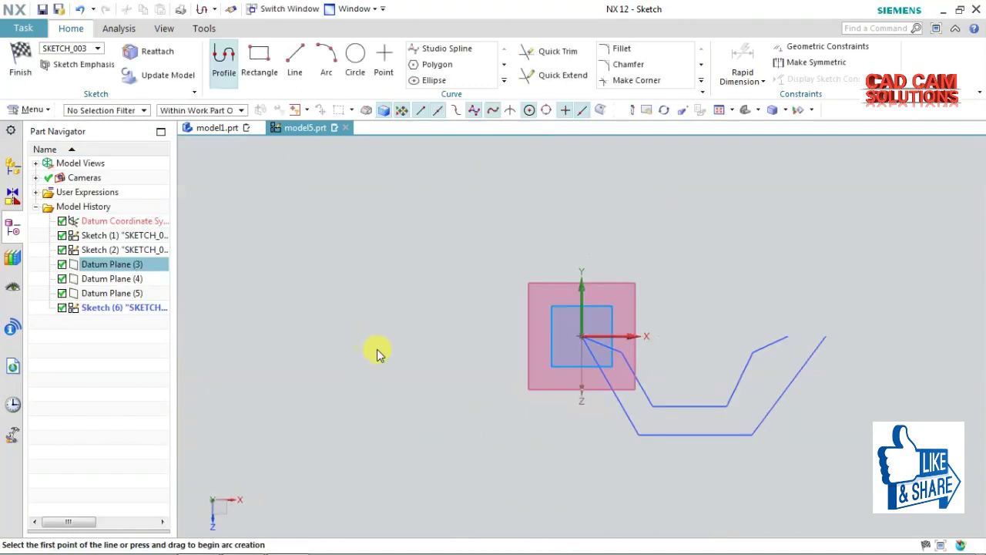
{"action": "key", "text": "ctrl+q"}
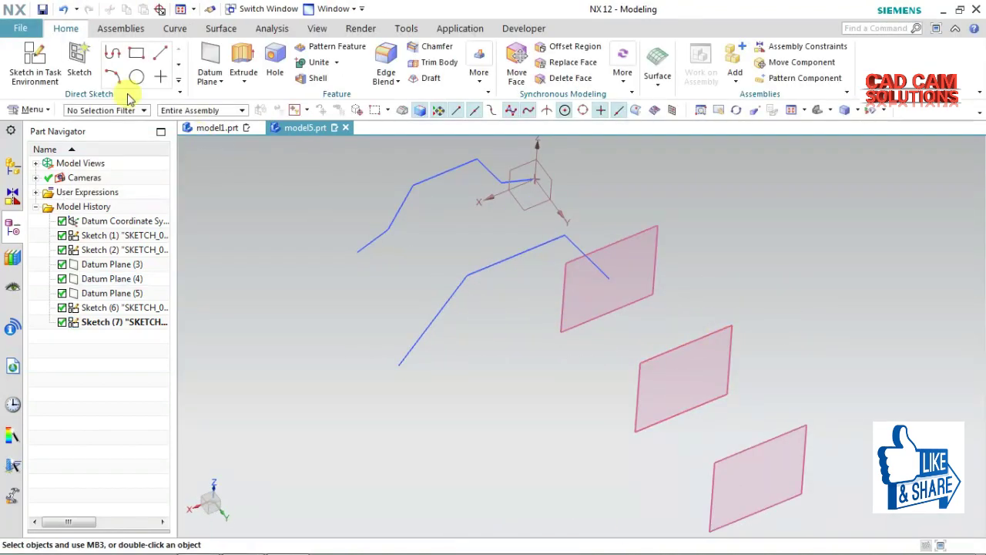
Sketch a line chain on the middle plane: slanted line, 14 vertical, 41 base, 17 side
{"action": "left_click", "coordinate": [35, 58]}
{"action": "left_click", "coordinate": [743, 324]}
{"action": "middle_click", "coordinate": [741, 328]}
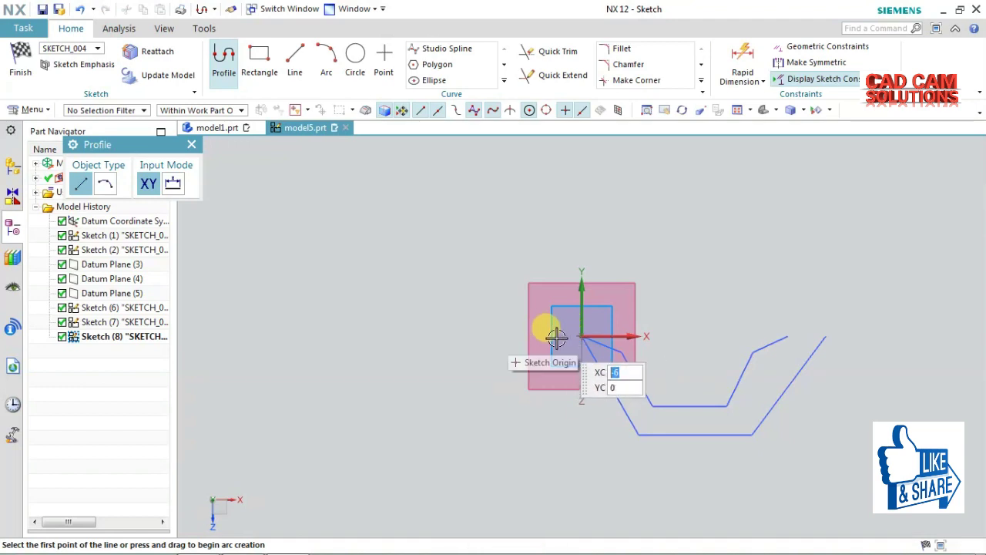
{"action": "left_click", "coordinate": [556, 337]}
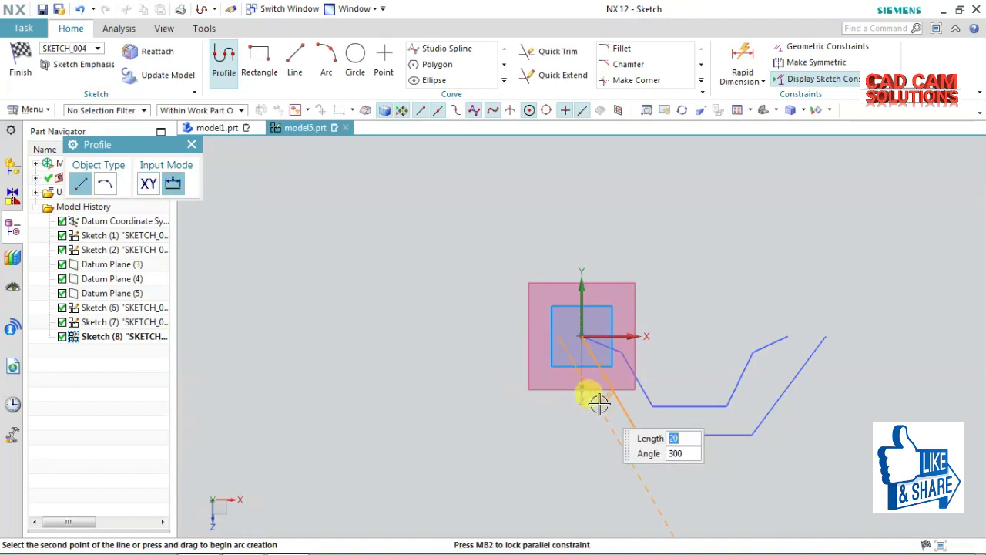
{"action": "left_click", "coordinate": [599, 403]}
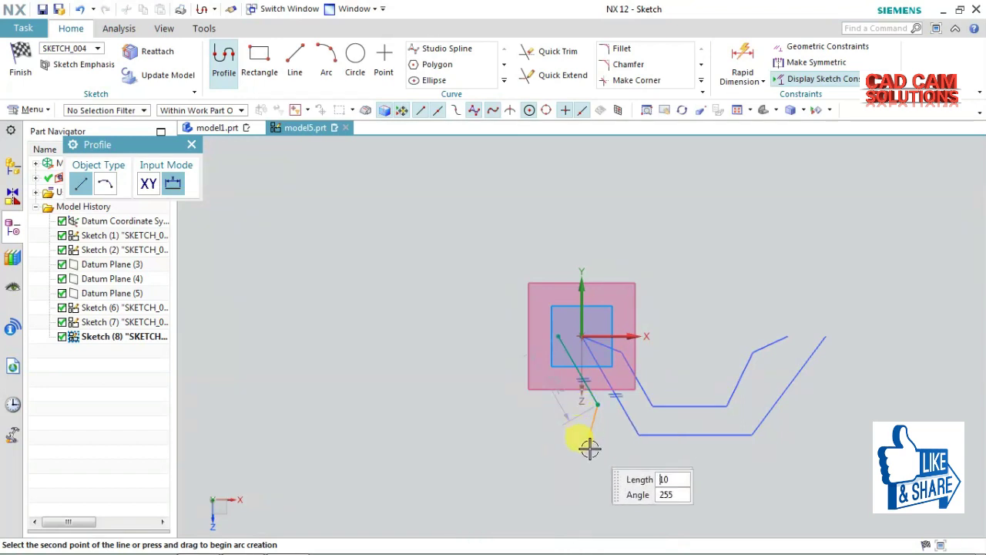
{"action": "left_click", "coordinate": [597, 459]}
{"action": "left_click", "coordinate": [758, 460]}
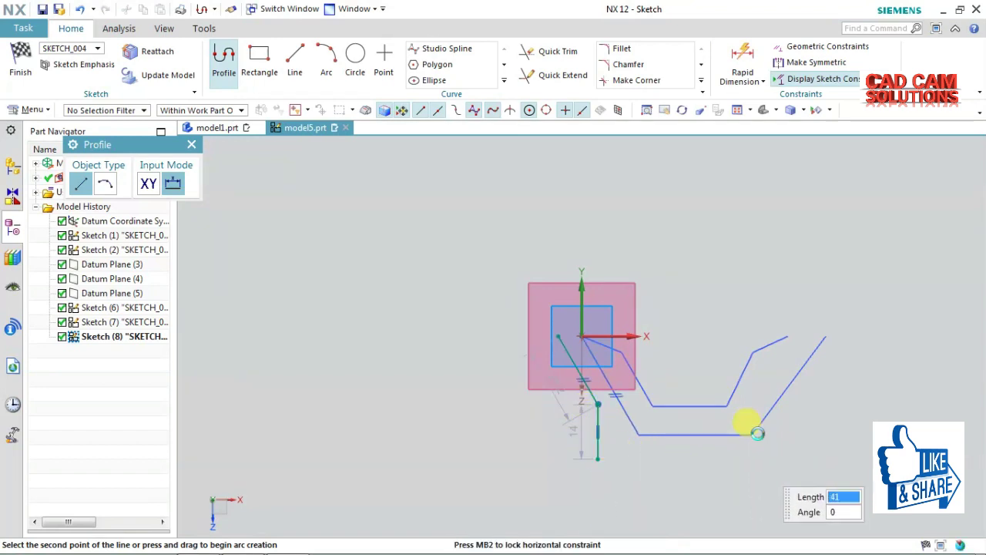
{"action": "left_click", "coordinate": [759, 393]}
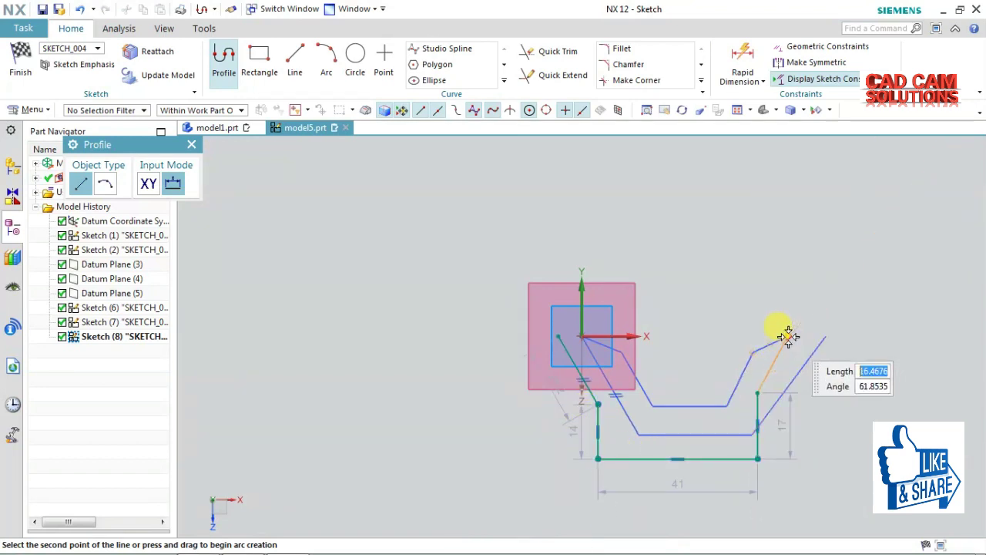
{"action": "left_click", "coordinate": [20, 60]}
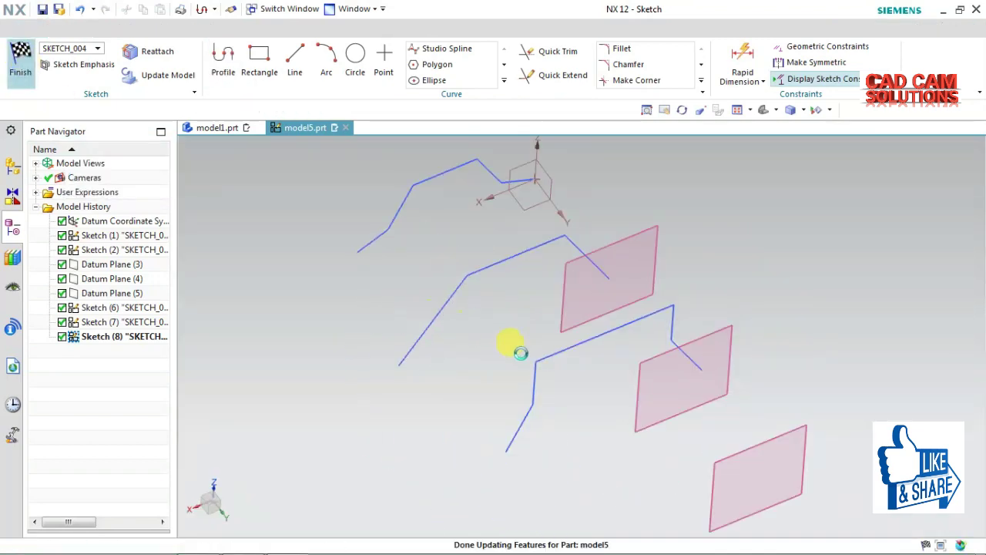
Create a sketch on bottom Datum Plane (5) with the Inferred plane method and Specify Point origin
{"action": "left_click", "coordinate": [793, 435]}
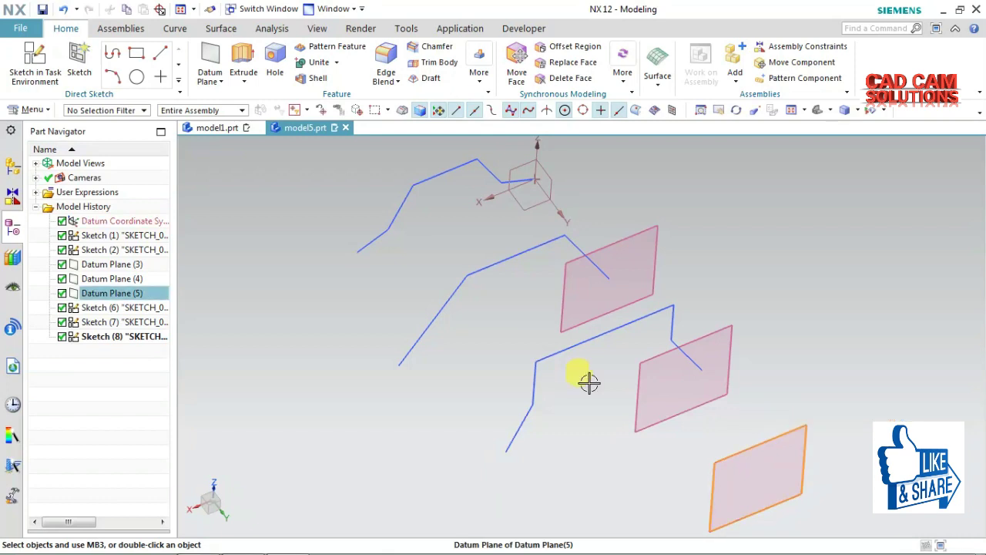
{"action": "left_click", "coordinate": [35, 62]}
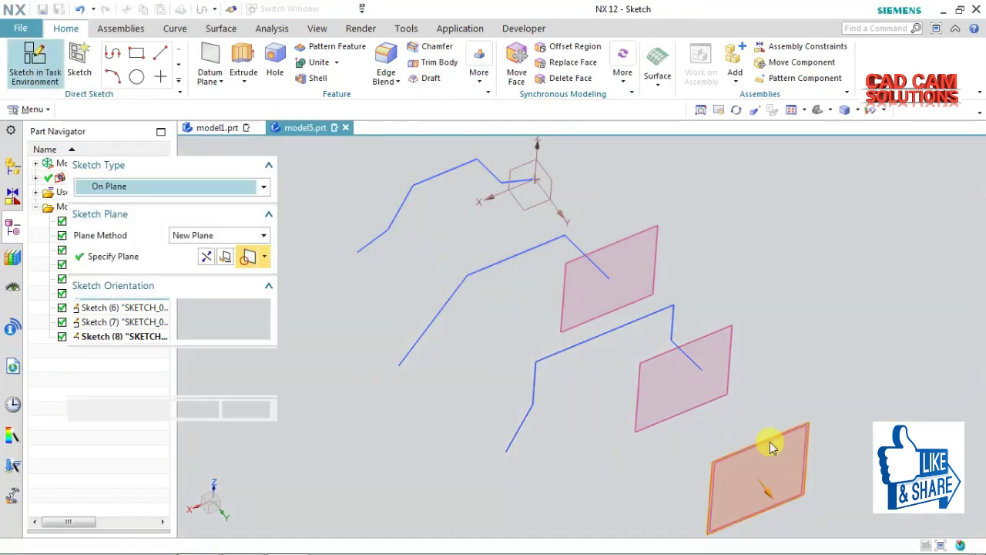
{"action": "left_click", "coordinate": [196, 235]}
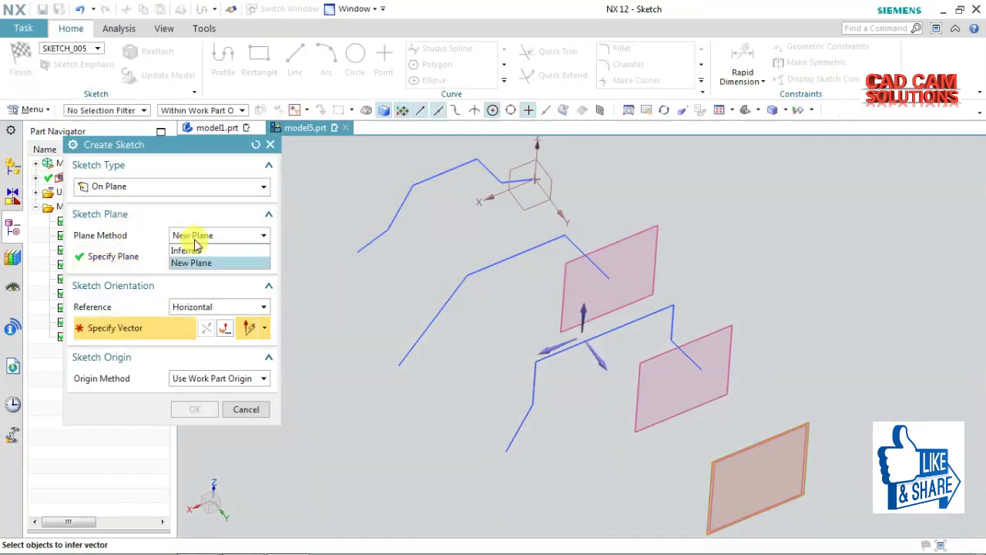
{"action": "left_click", "coordinate": [184, 251]}
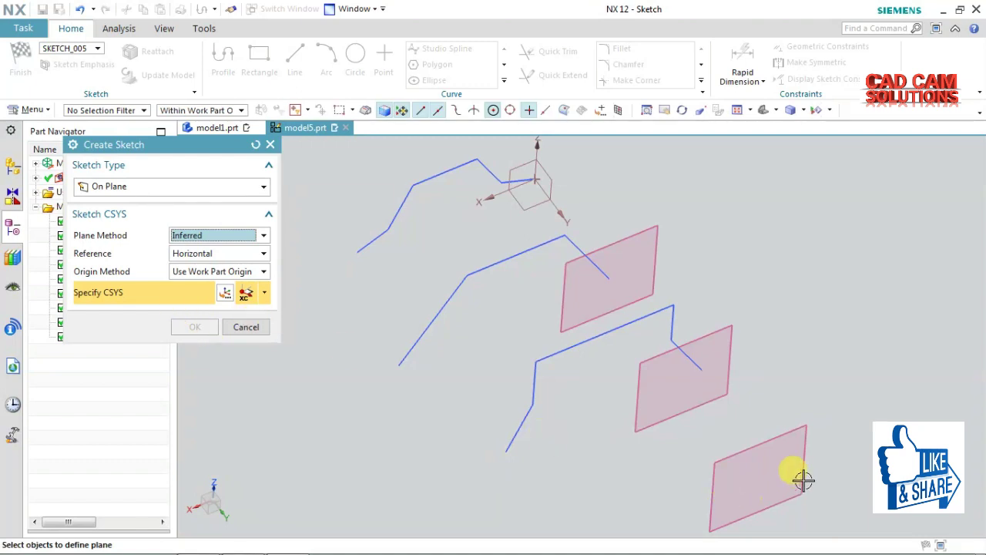
{"action": "left_click", "coordinate": [769, 444]}
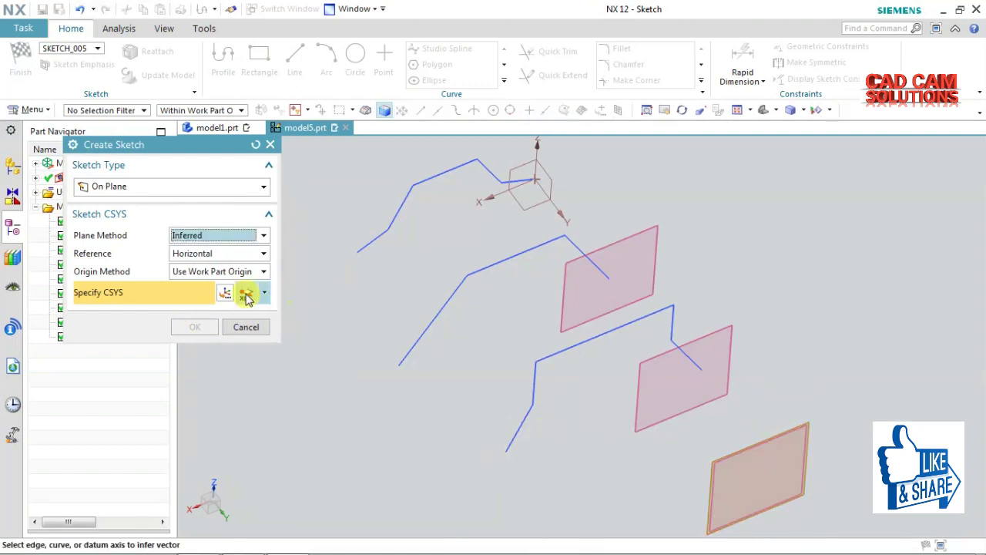
{"action": "left_click", "coordinate": [202, 271]}
{"action": "left_click", "coordinate": [198, 274]}
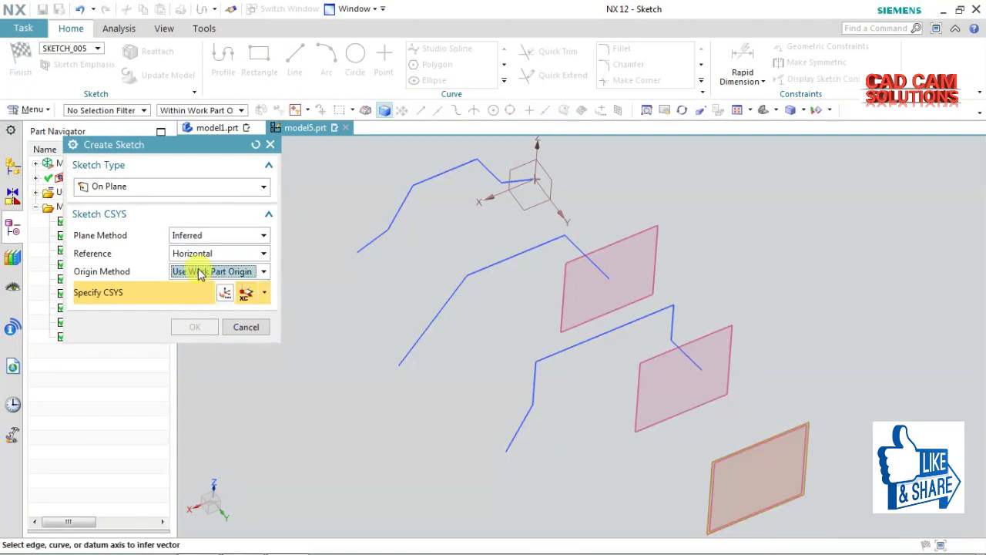
{"action": "left_click", "coordinate": [716, 468]}
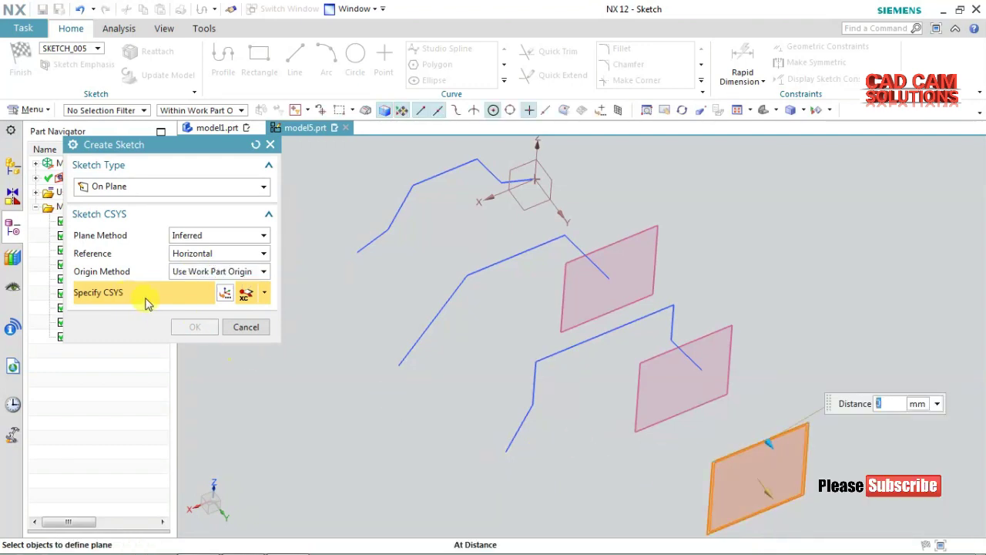
{"action": "left_click", "coordinate": [219, 273]}
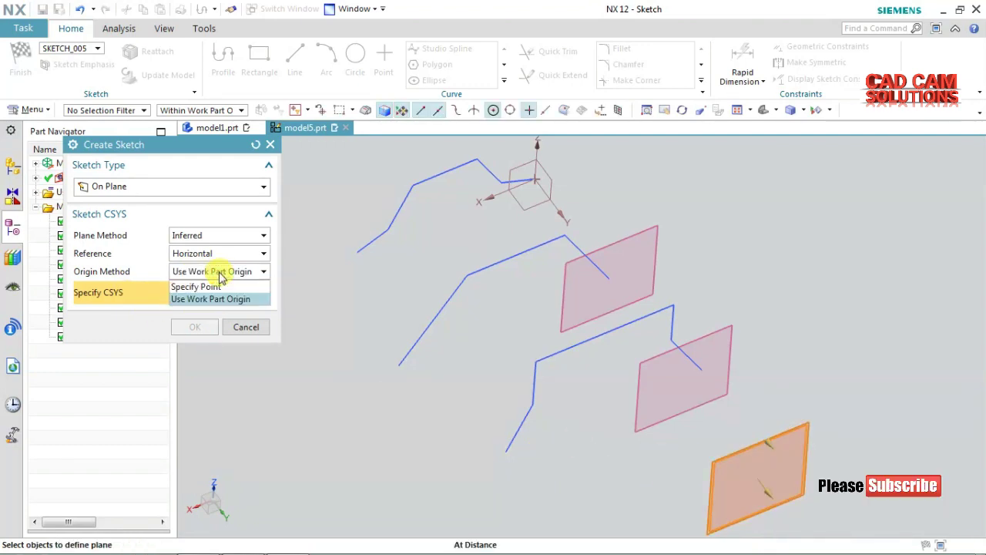
{"action": "left_click", "coordinate": [198, 286]}
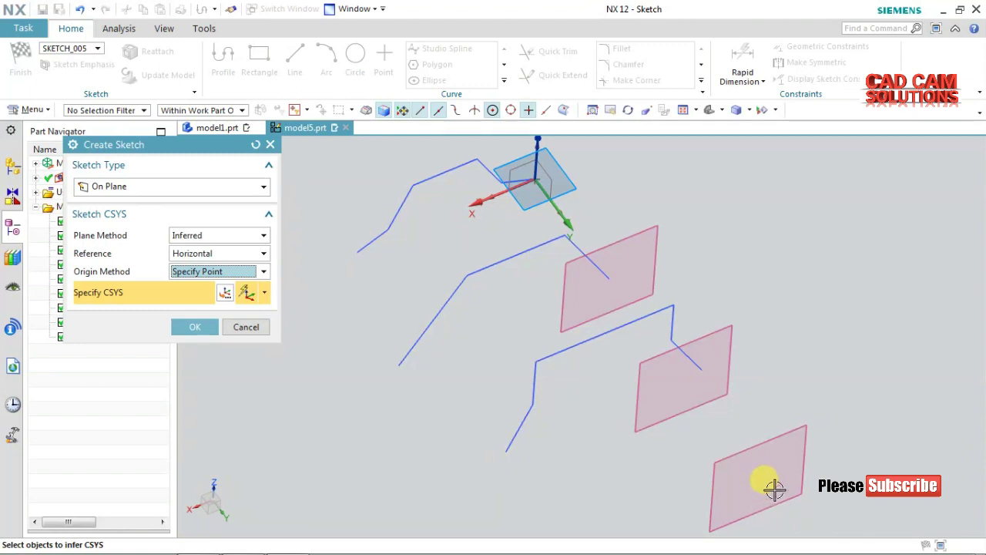
{"action": "left_click", "coordinate": [759, 478]}
{"action": "left_click", "coordinate": [194, 327]}
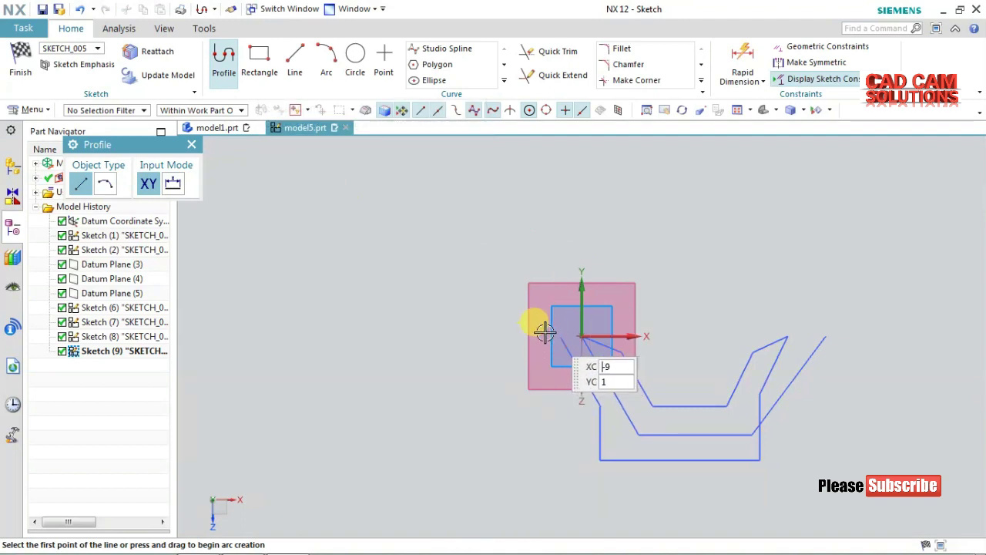
Draw a U-shaped line chain with 39 mm sides and a 22 mm base, then finish the sketch
{"action": "left_click", "coordinate": [636, 336]}
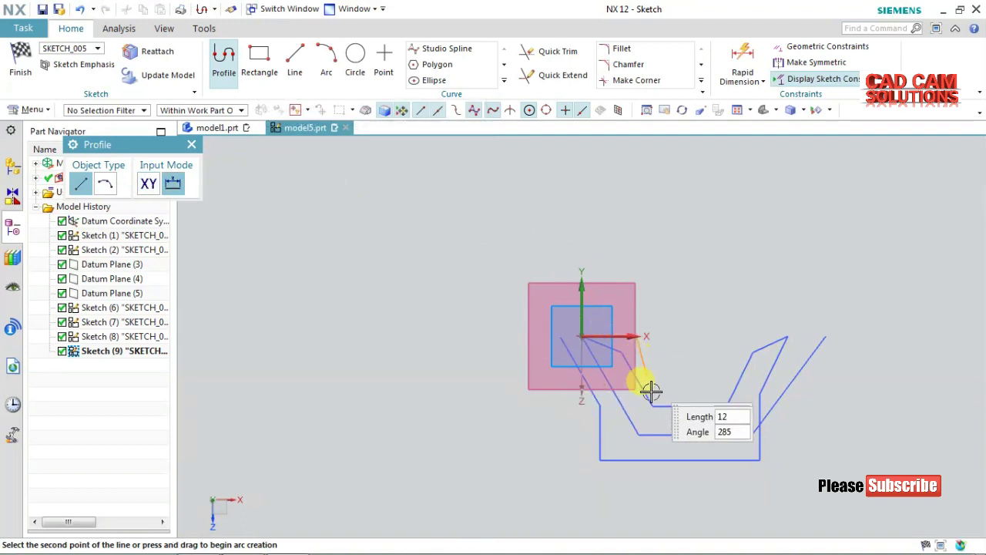
{"action": "left_click", "coordinate": [636, 487]}
{"action": "left_click", "coordinate": [722, 487]}
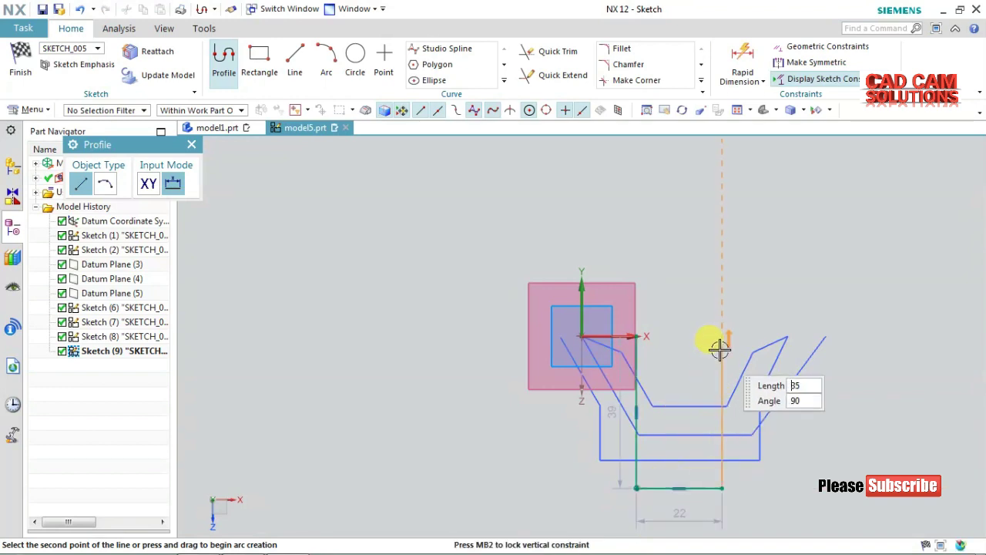
{"action": "left_click", "coordinate": [722, 336]}
{"action": "left_click", "coordinate": [21, 52]}
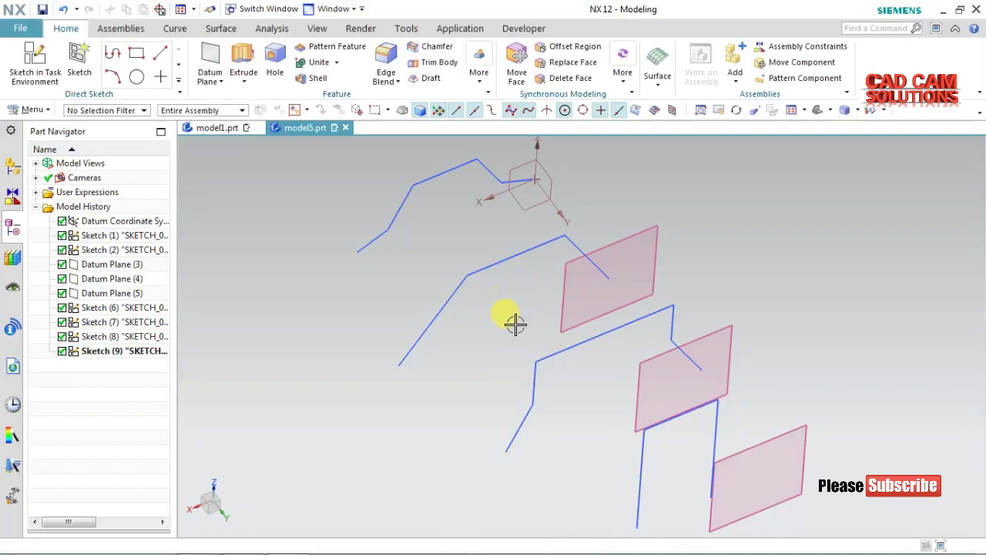
{"action": "scroll", "coordinate": [516, 327], "scroll_direction": "up", "scroll_amount": 1}
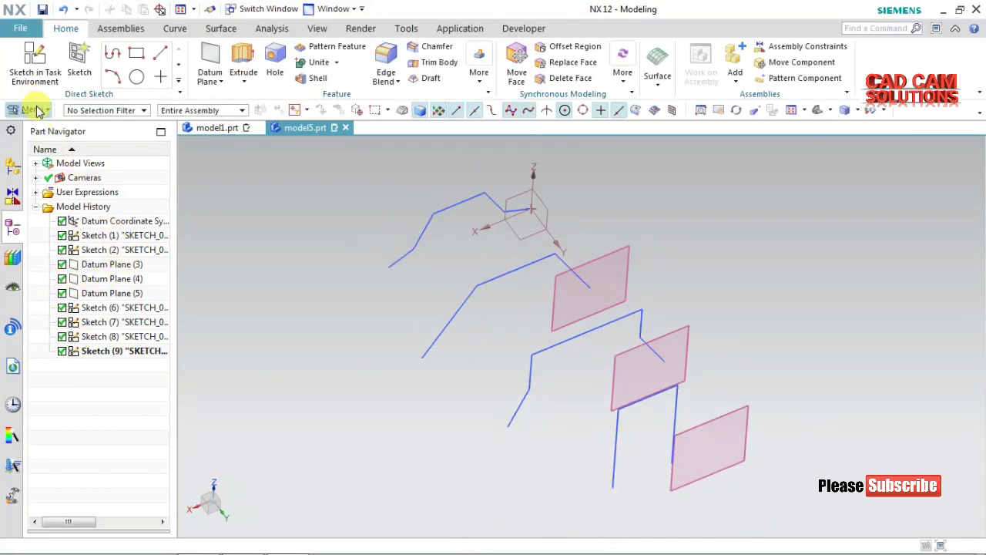
Launch Through Curves and pick the top two line profiles as the first two sections
{"action": "left_click", "coordinate": [35, 110]}
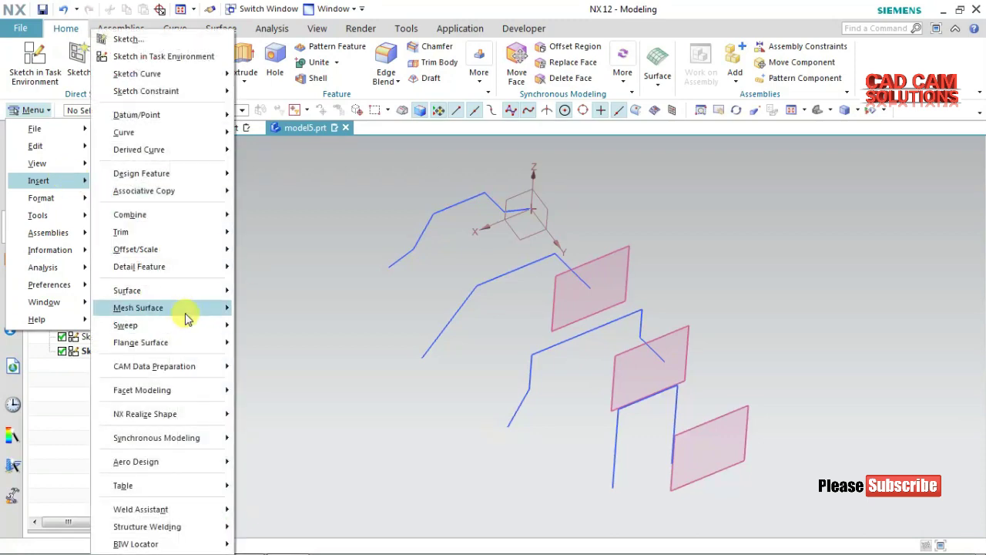
{"action": "mouse_move", "coordinate": [138, 307]}
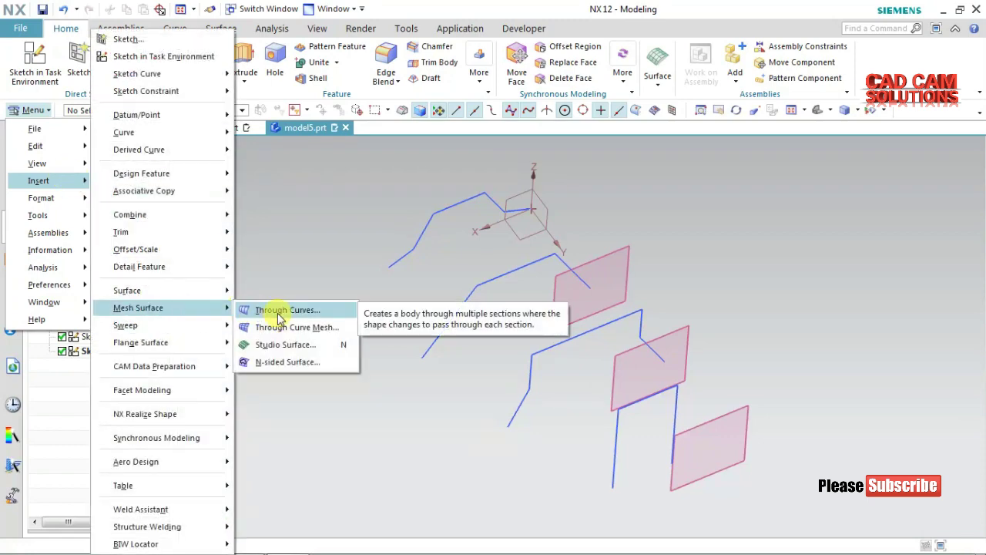
{"action": "left_click", "coordinate": [279, 316]}
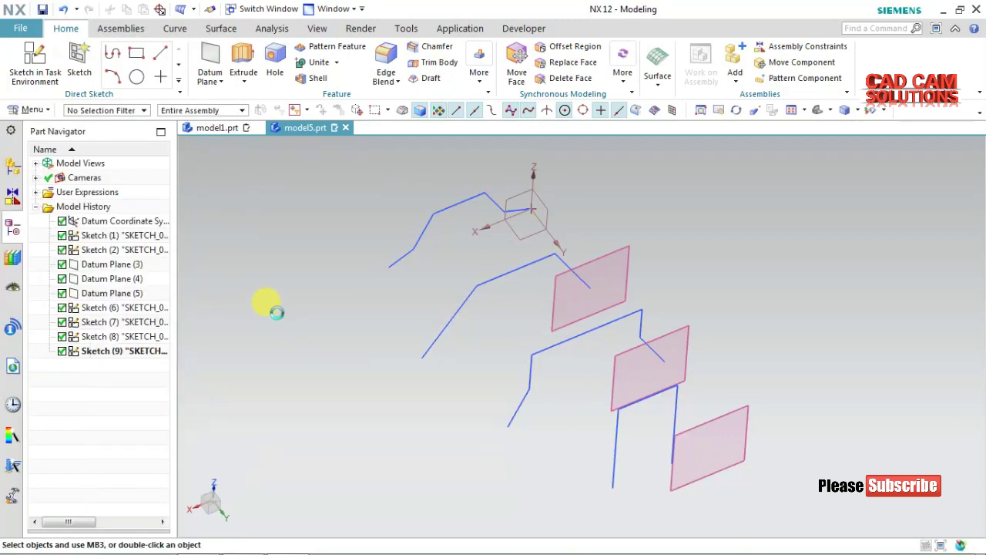
{"action": "left_click", "coordinate": [403, 266]}
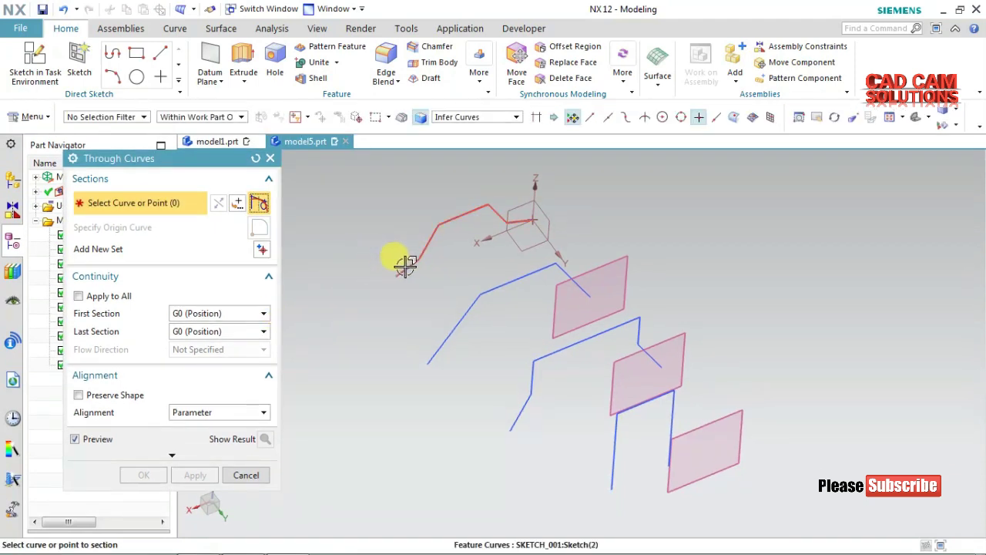
{"action": "middle_click", "coordinate": [352, 333]}
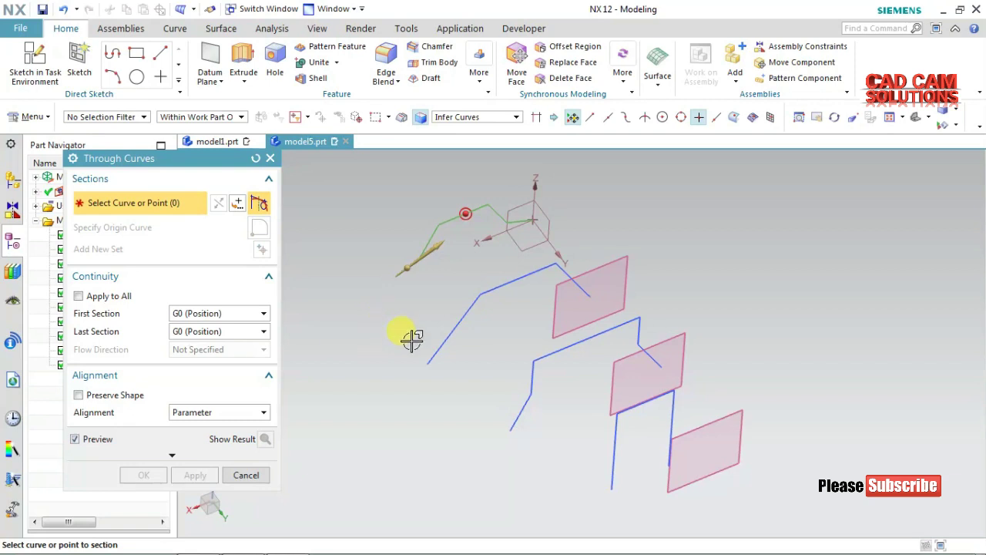
{"action": "left_click", "coordinate": [437, 346]}
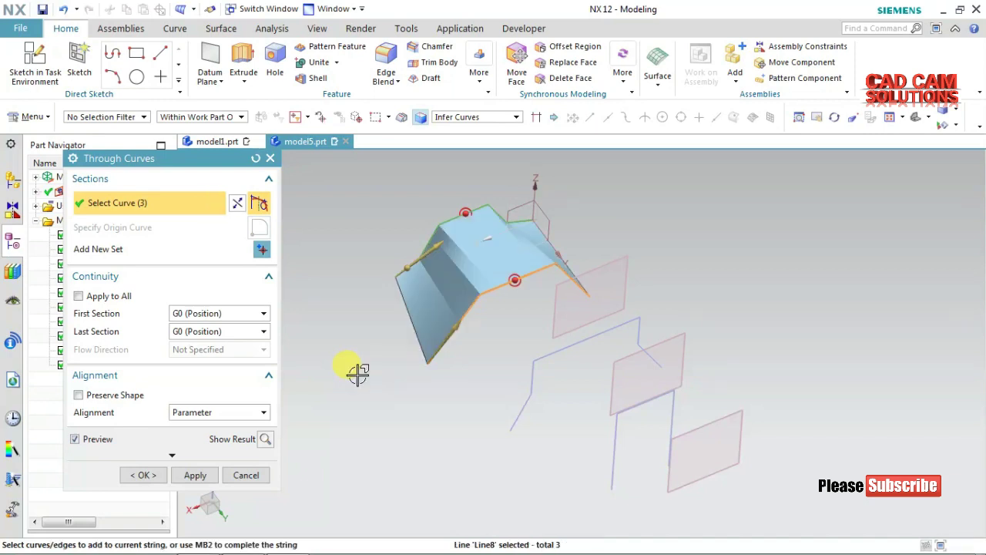
Add the third and bottom profile curves as sections and inspect the surface preview
{"action": "middle_click", "coordinate": [474, 390]}
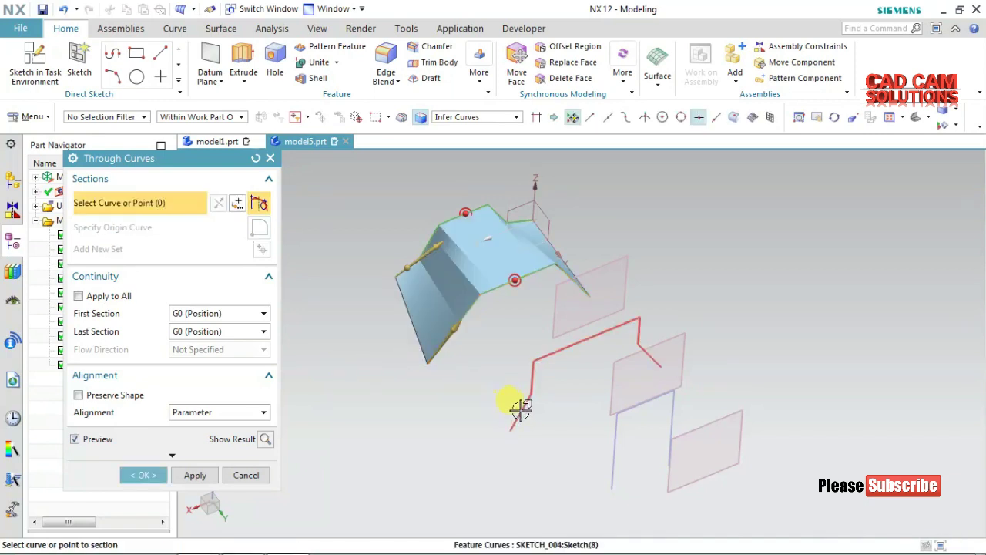
{"action": "left_click", "coordinate": [513, 403]}
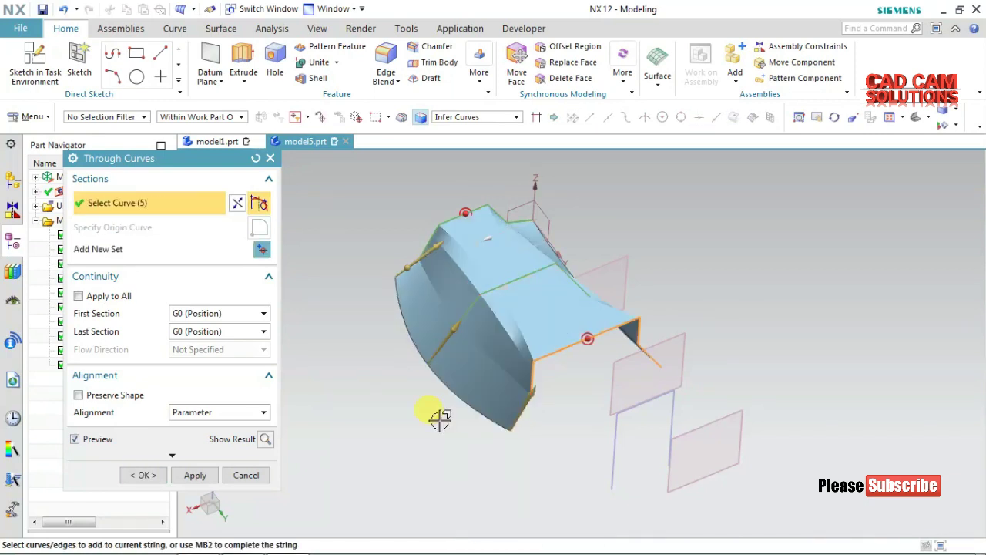
{"action": "middle_click", "coordinate": [470, 451]}
{"action": "left_click", "coordinate": [615, 466]}
{"action": "mouse_move", "coordinate": [392, 440]}
{"action": "middle_mouse_down"}
{"action": "mouse_move", "coordinate": [404, 433]}
{"action": "mouse_move", "coordinate": [403, 445]}
{"action": "middle_mouse_up"}
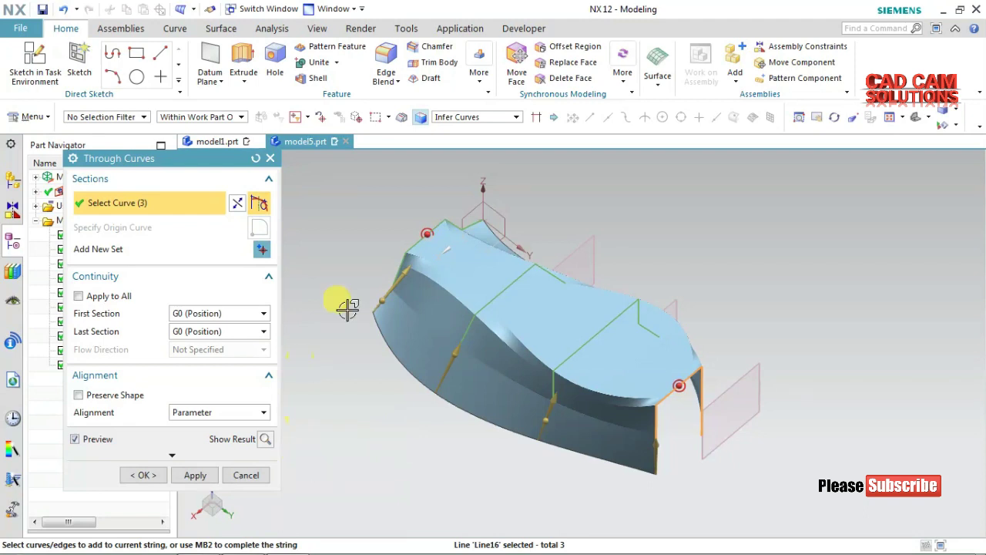
{"action": "right_click", "coordinate": [679, 217]}
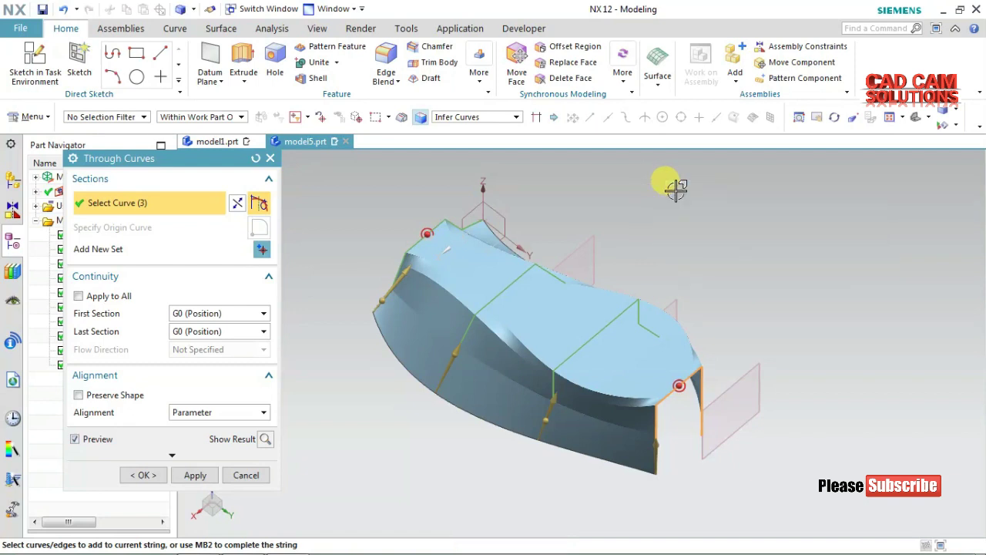
{"action": "middle_click_drag", "start_coordinate": [670, 214], "coordinate": [665, 199]}
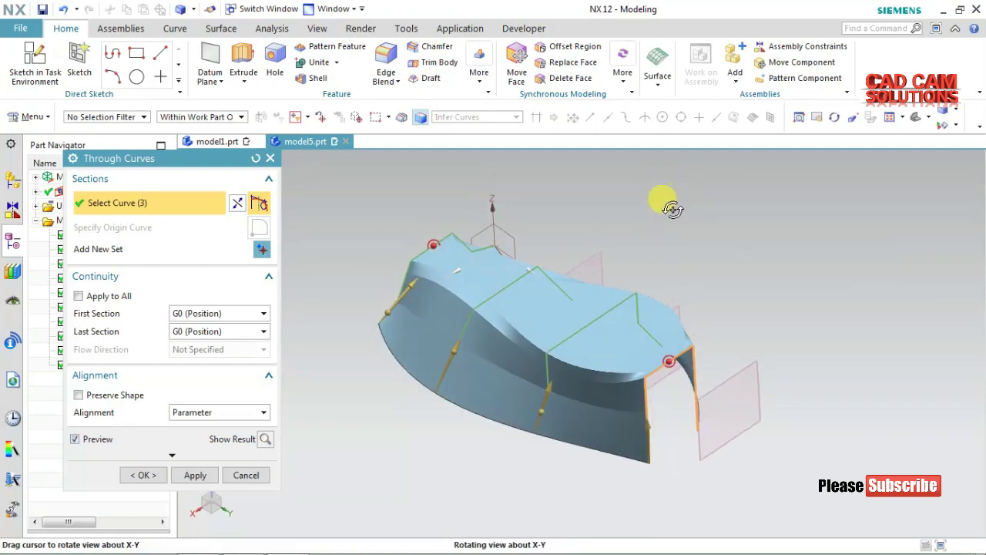
Re-select the bottom profile as the last section and create the Through Curves surface
{"action": "right_click", "coordinate": [673, 208]}
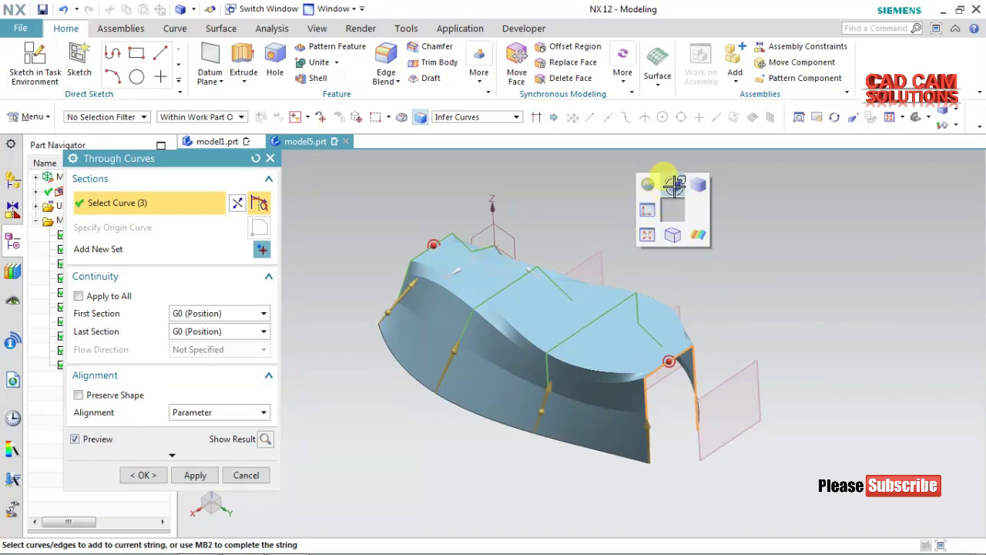
{"action": "left_click", "coordinate": [148, 472]}
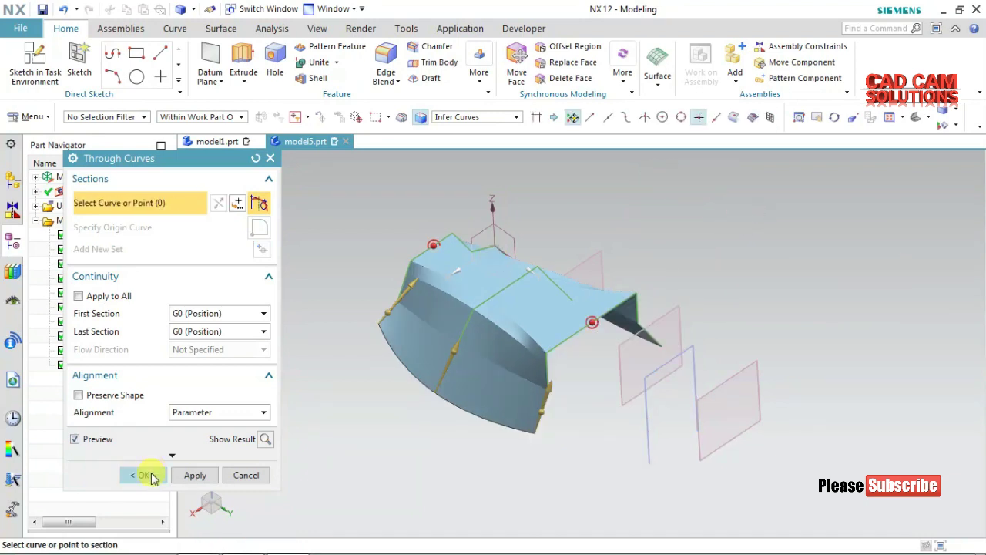
{"action": "left_click", "coordinate": [543, 392]}
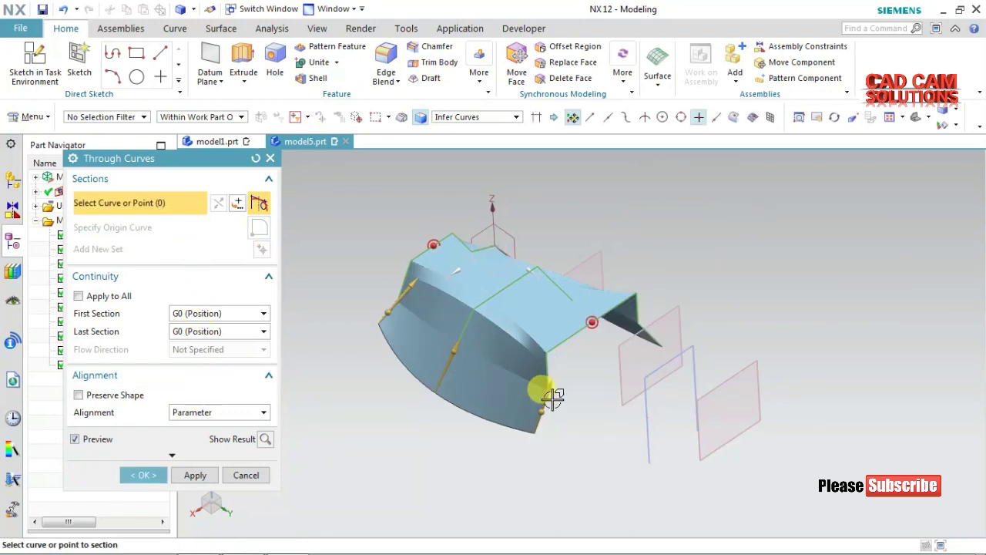
{"action": "left_click", "coordinate": [654, 423]}
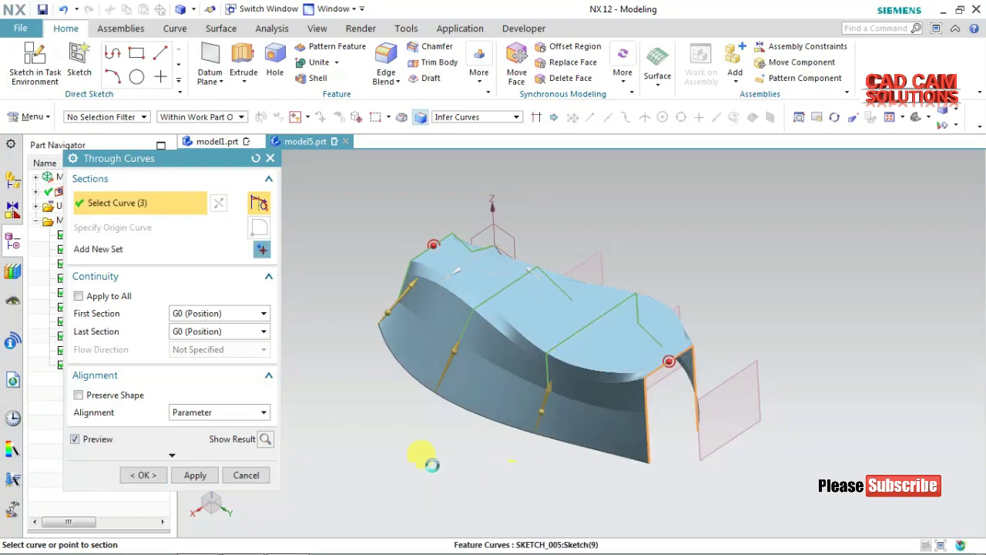
{"action": "left_click", "coordinate": [147, 475]}
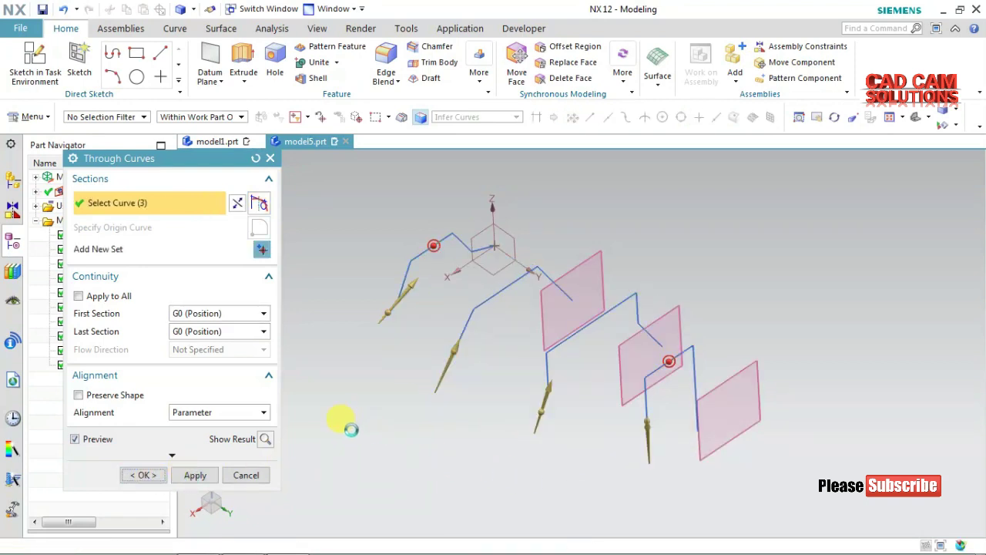
{"action": "mouse_move", "coordinate": [346, 403]}
{"action": "middle_mouse_down"}
{"action": "mouse_move", "coordinate": [326, 447]}
{"action": "mouse_move", "coordinate": [349, 429]}
{"action": "mouse_move", "coordinate": [346, 387]}
{"action": "mouse_move", "coordinate": [411, 401]}
{"action": "mouse_move", "coordinate": [379, 409]}
{"action": "mouse_move", "coordinate": [372, 424]}
{"action": "mouse_move", "coordinate": [347, 403]}
{"action": "mouse_move", "coordinate": [326, 419]}
{"action": "mouse_move", "coordinate": [347, 445]}
{"action": "mouse_move", "coordinate": [360, 430]}
{"action": "mouse_move", "coordinate": [308, 373]}
{"action": "middle_mouse_up"}
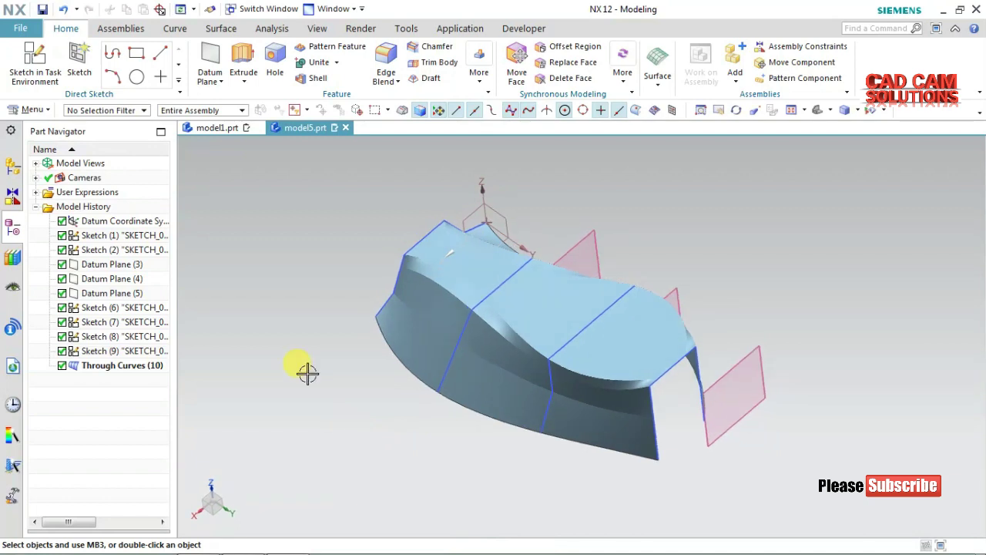
Turn on Preserve Shape for the Through Curves (10) loft and inspect the updated surface
{"action": "double_click", "coordinate": [447, 286]}
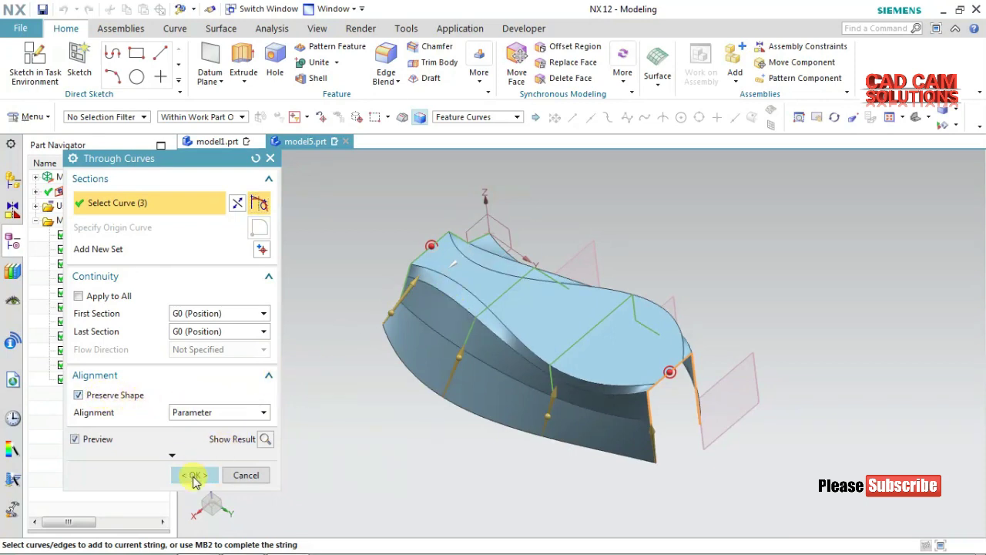
{"action": "left_click", "coordinate": [194, 475]}
{"action": "mouse_move", "coordinate": [322, 401]}
{"action": "middle_mouse_down"}
{"action": "mouse_move", "coordinate": [346, 371]}
{"action": "mouse_move", "coordinate": [319, 387]}
{"action": "mouse_move", "coordinate": [275, 387]}
{"action": "mouse_move", "coordinate": [334, 383]}
{"action": "middle_mouse_up"}
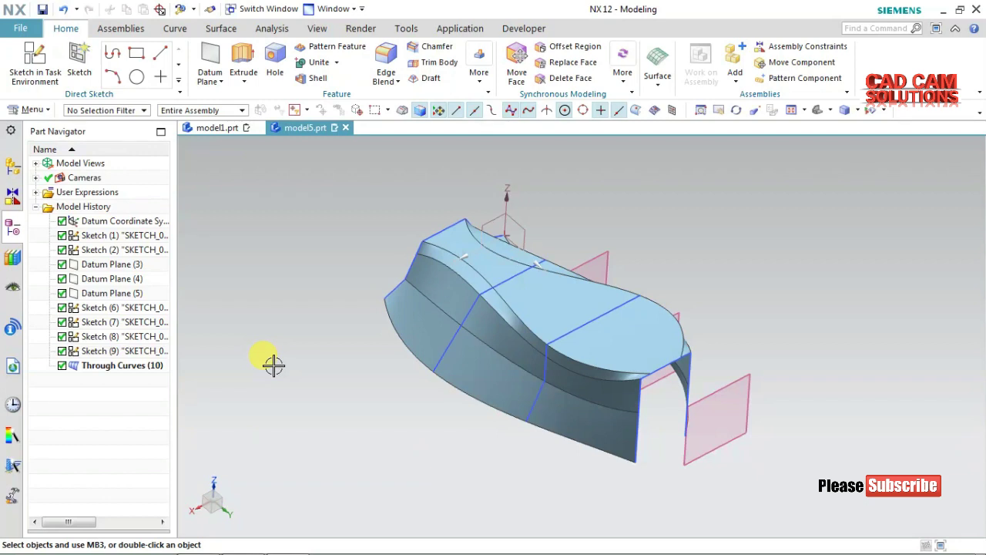
Switch to model1.prt and start a new sketch on the default XZ plane
{"action": "left_click", "coordinate": [230, 130]}
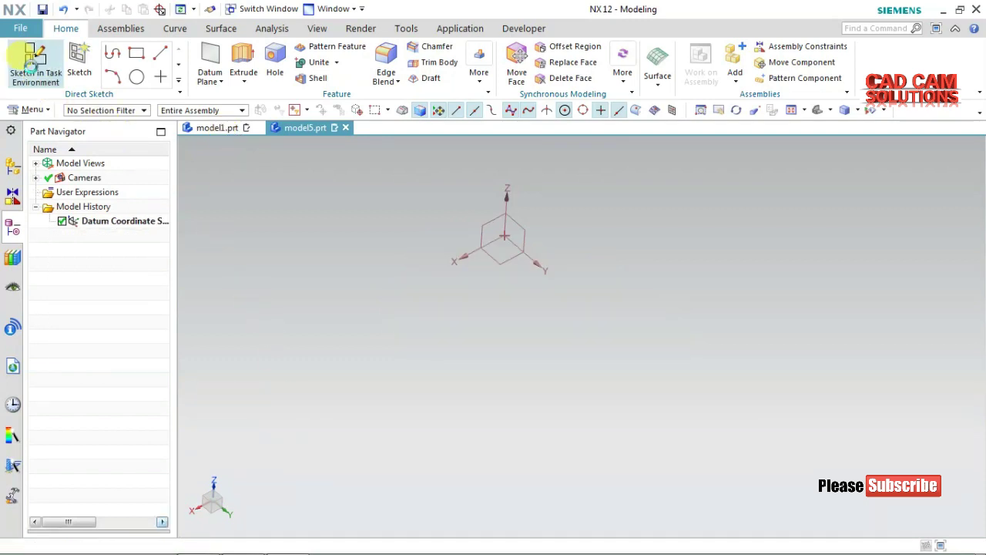
{"action": "left_click", "coordinate": [34, 62]}
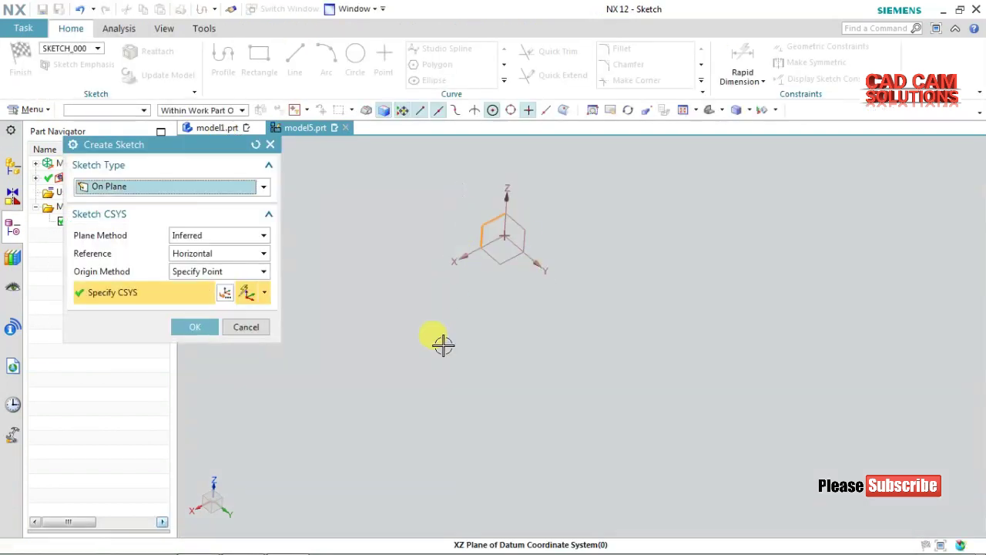
{"action": "middle_click", "coordinate": [424, 344]}
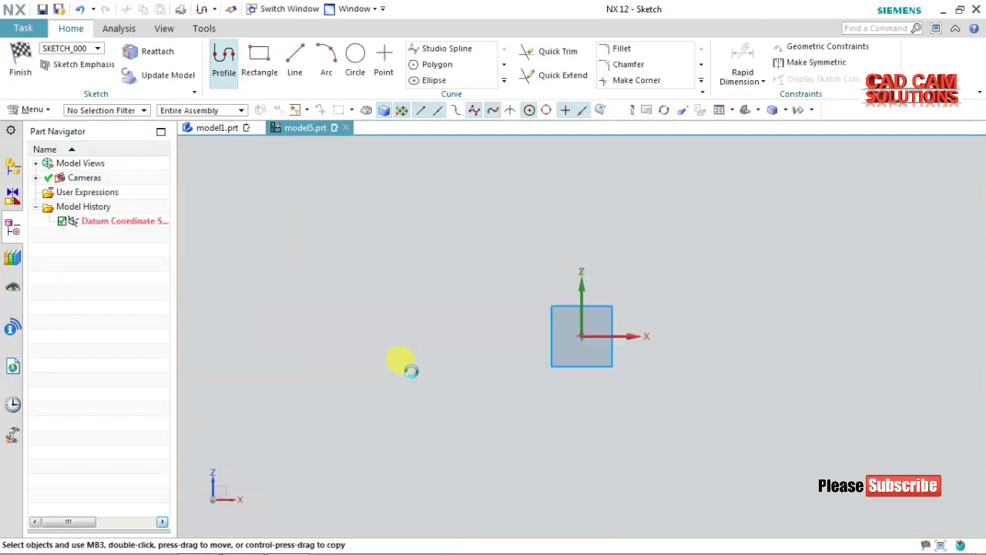
Draw a center rectangle 26 wide and 37.6 tall to the right of the square
{"action": "left_click", "coordinate": [272, 70]}
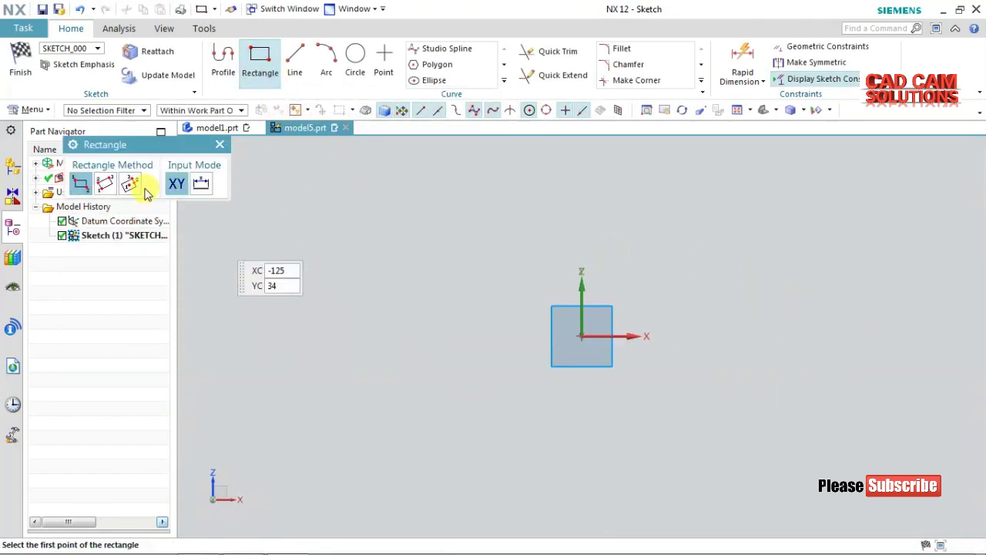
{"action": "left_click", "coordinate": [129, 182]}
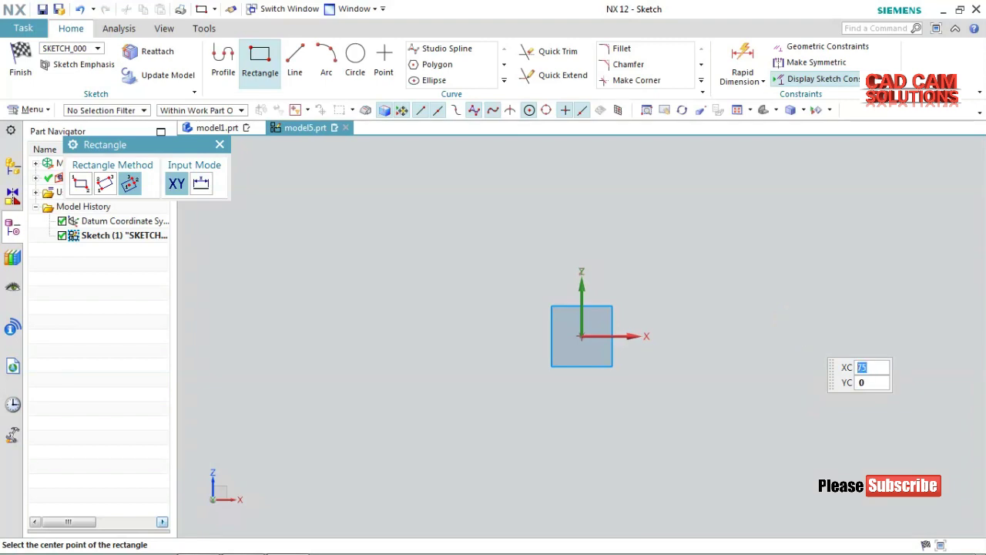
{"action": "left_click", "coordinate": [781, 336]}
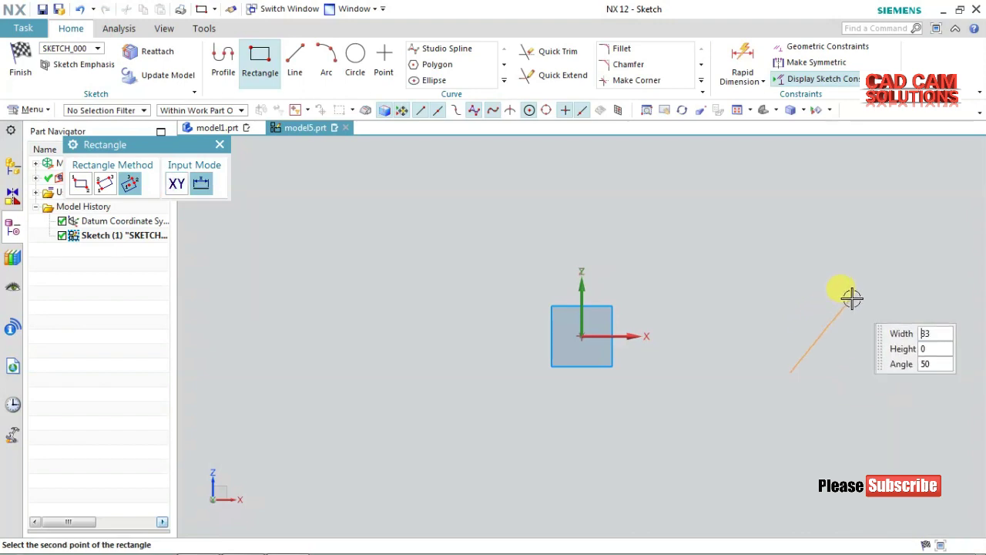
{"action": "left_click", "coordinate": [860, 336]}
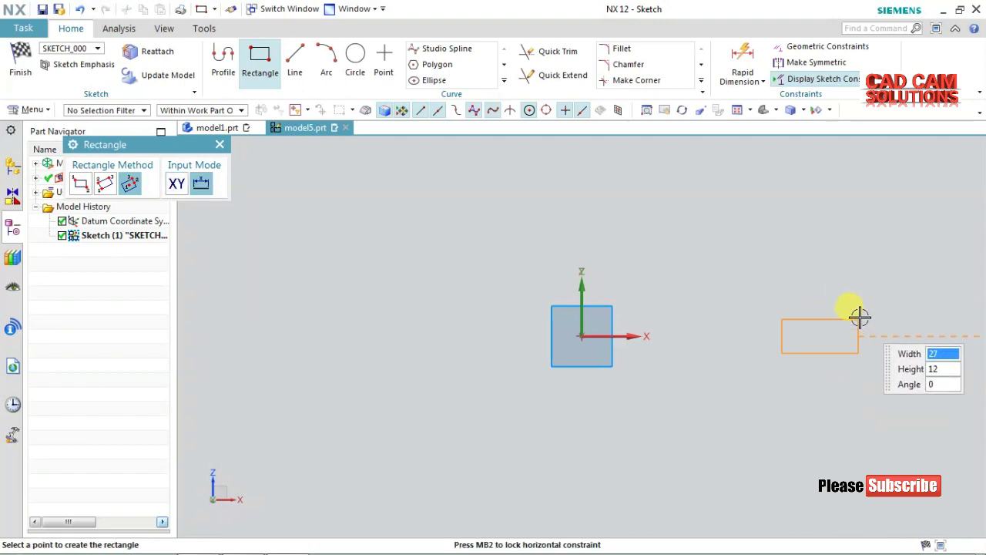
{"action": "left_click", "coordinate": [841, 280]}
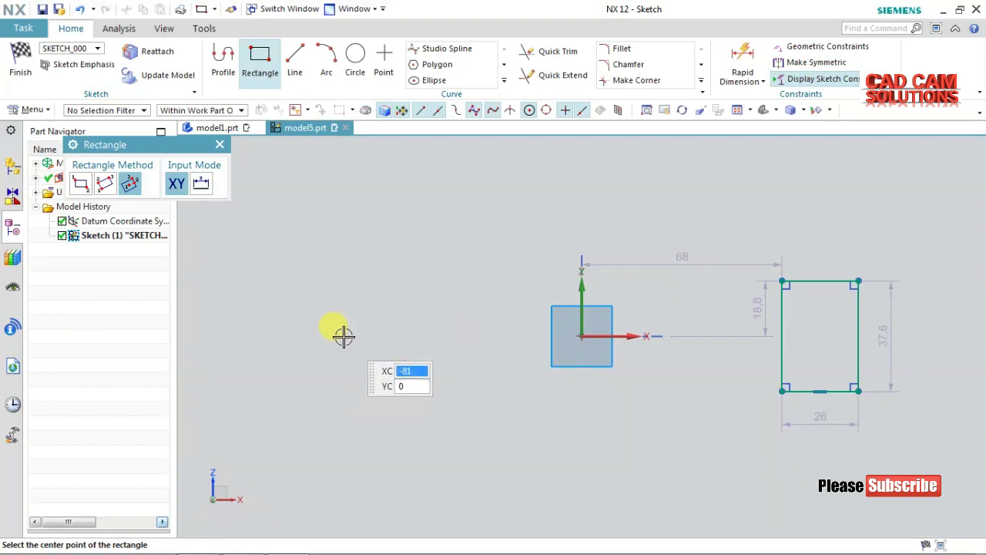
Draw a second center rectangle, 24 wide, to the left of the square
{"action": "left_click", "coordinate": [343, 336]}
{"action": "left_click", "coordinate": [379, 335]}
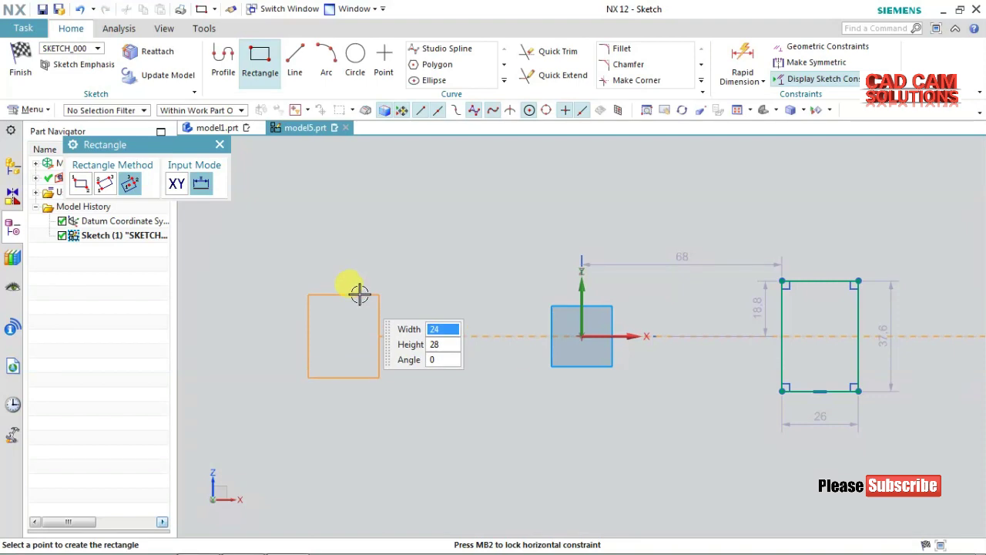
{"action": "left_click", "coordinate": [358, 290]}
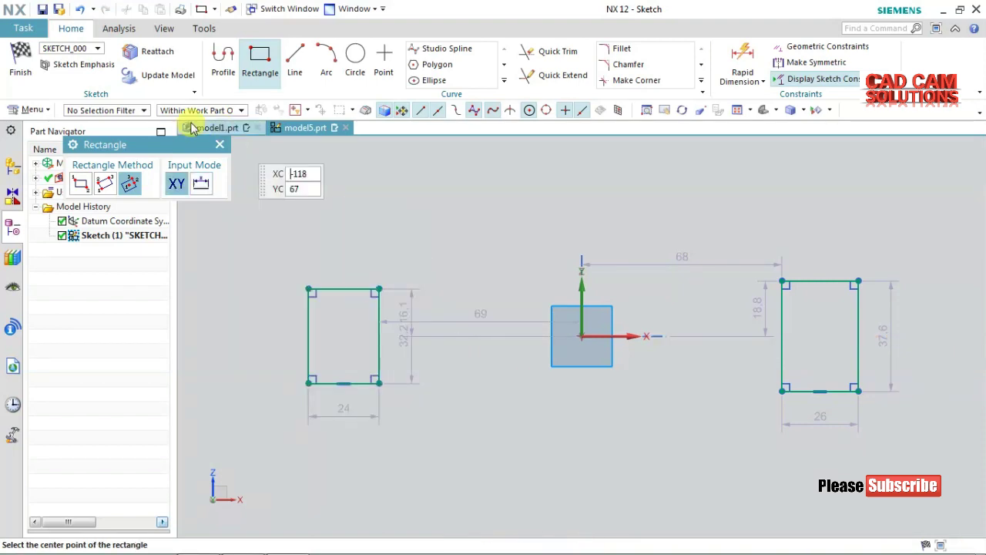
{"action": "left_click", "coordinate": [617, 48]}
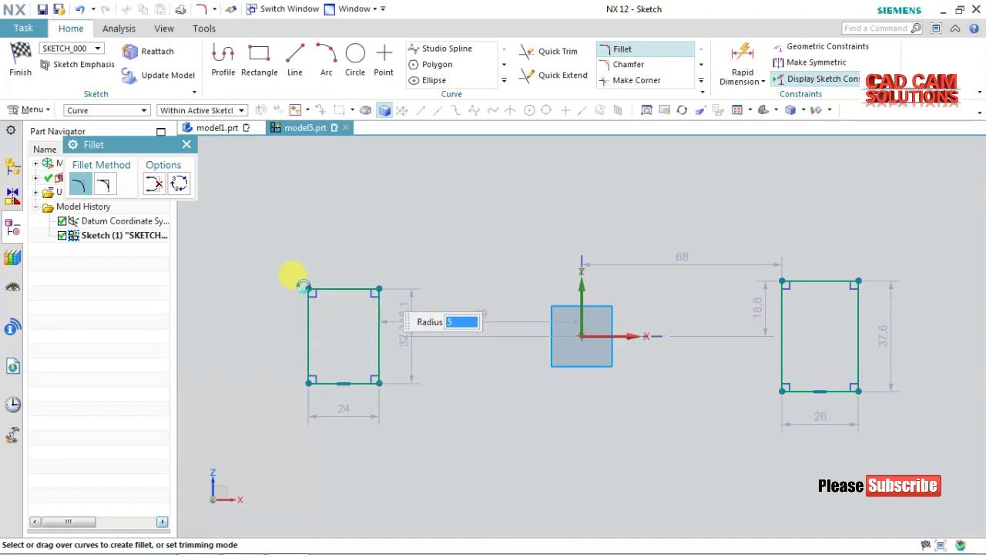
Fillet the left and right rectangle corners at radius 5, then finish the sketch
{"action": "left_click", "coordinate": [303, 287]}
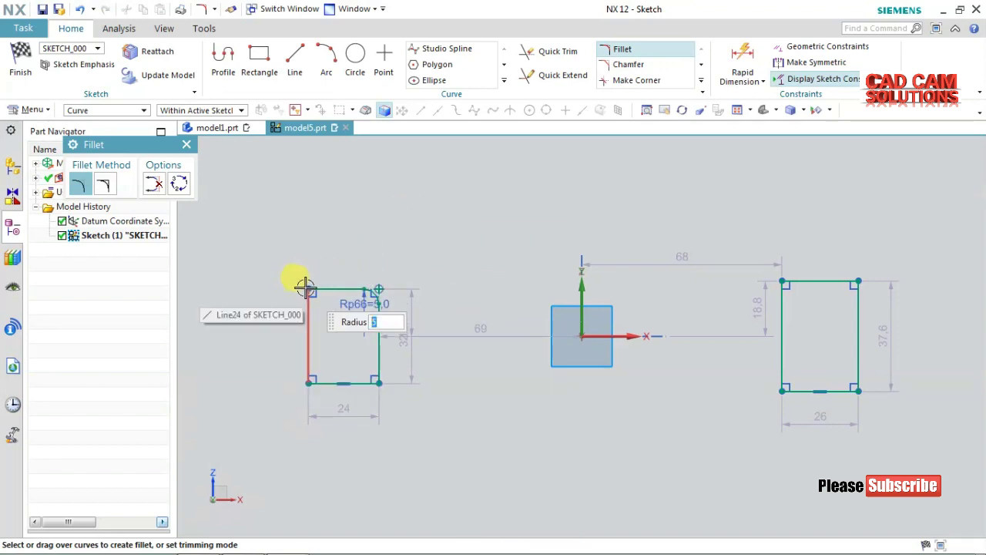
{"action": "left_click", "coordinate": [307, 289]}
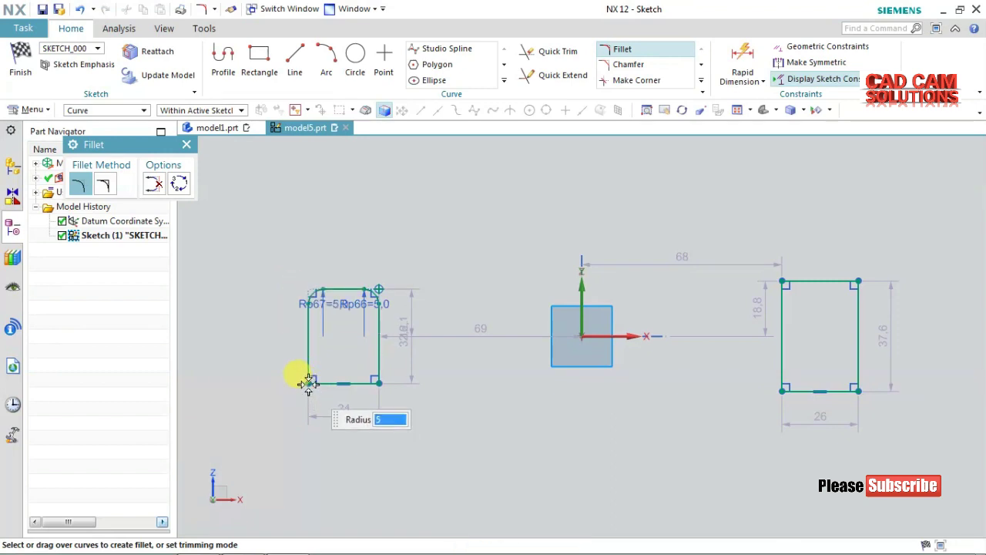
{"action": "left_click", "coordinate": [379, 383]}
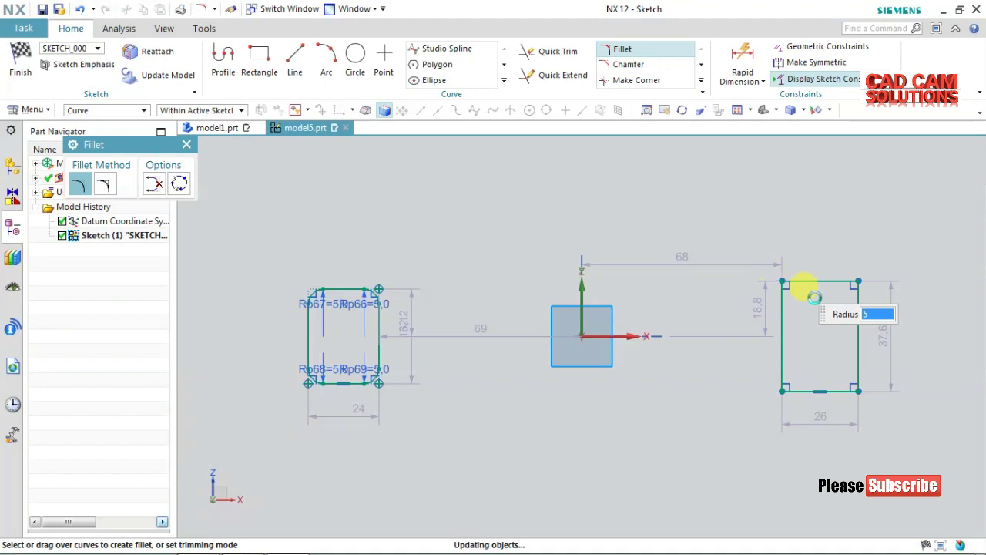
{"action": "left_click", "coordinate": [858, 281]}
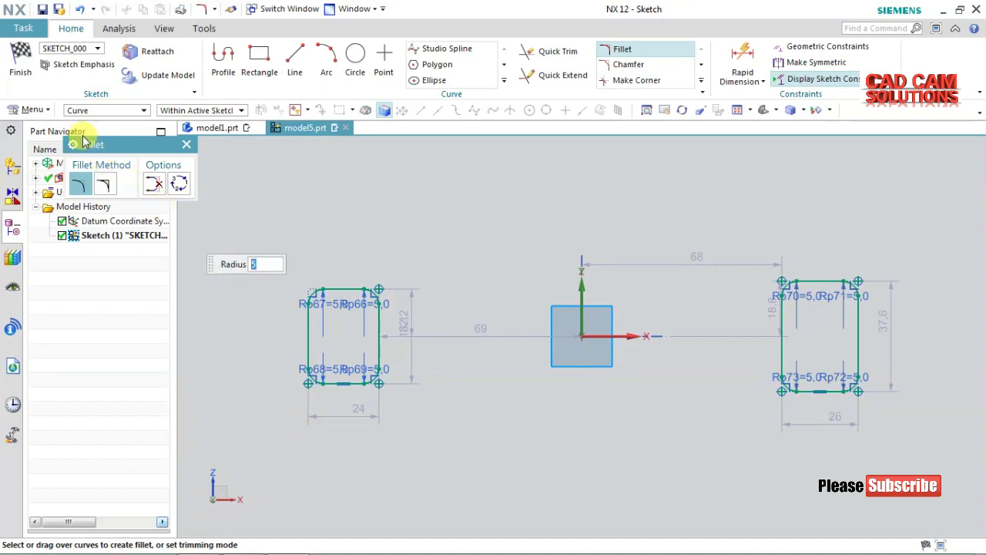
{"action": "left_click", "coordinate": [20, 61]}
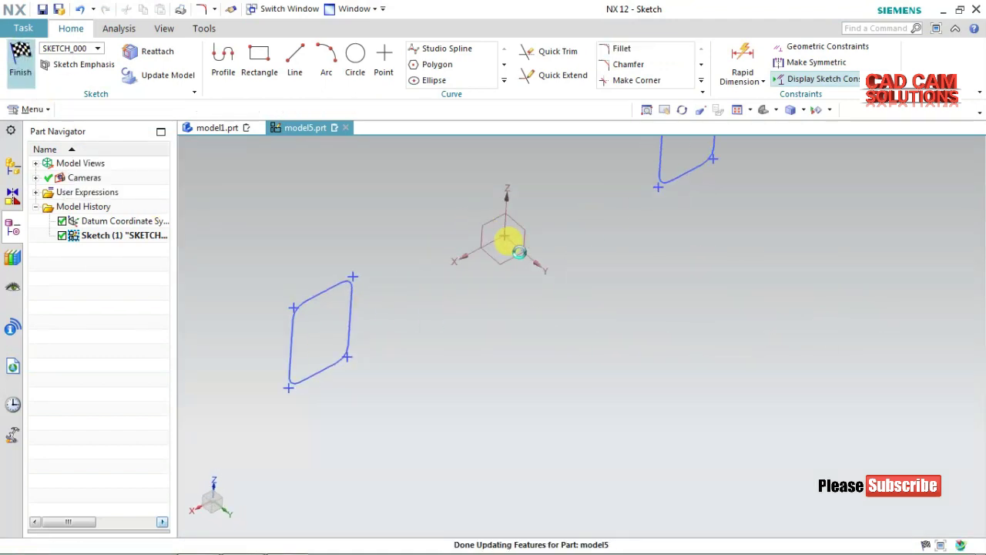
Start a new sketch on the YZ plane and undo an accidental Profile line
{"action": "scroll", "coordinate": [568, 310], "scroll_direction": "down", "scroll_amount": 2}
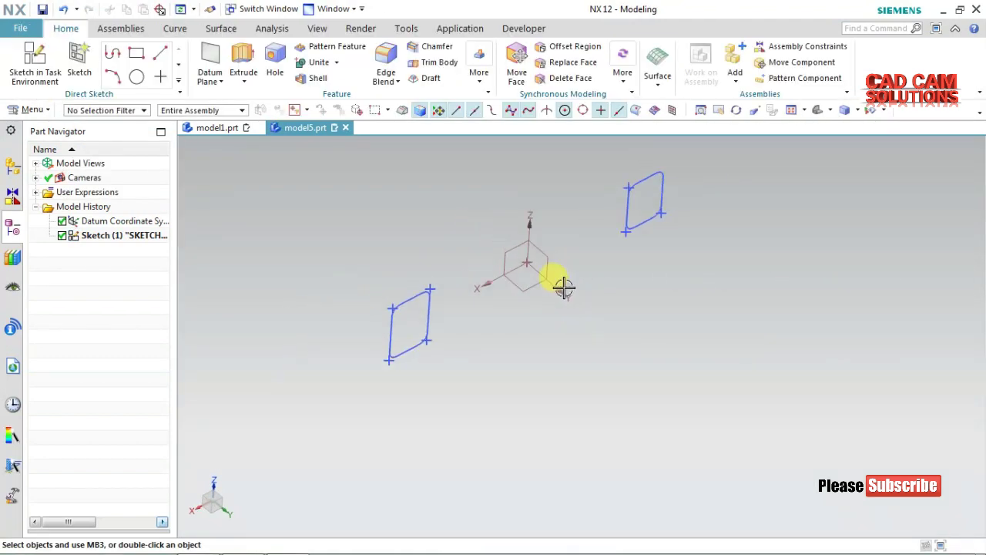
{"action": "left_click", "coordinate": [33, 60]}
{"action": "left_click", "coordinate": [552, 258]}
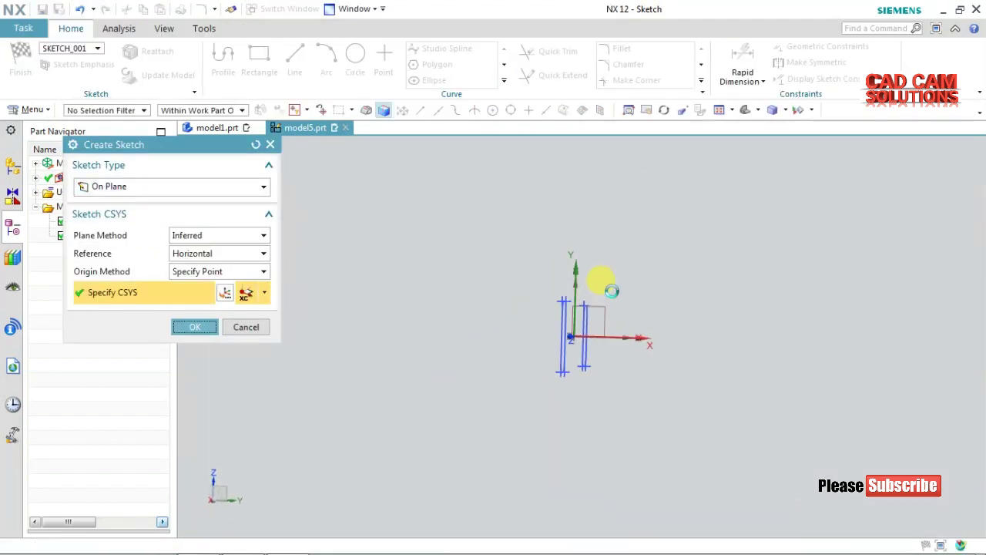
{"action": "middle_click", "coordinate": [611, 290]}
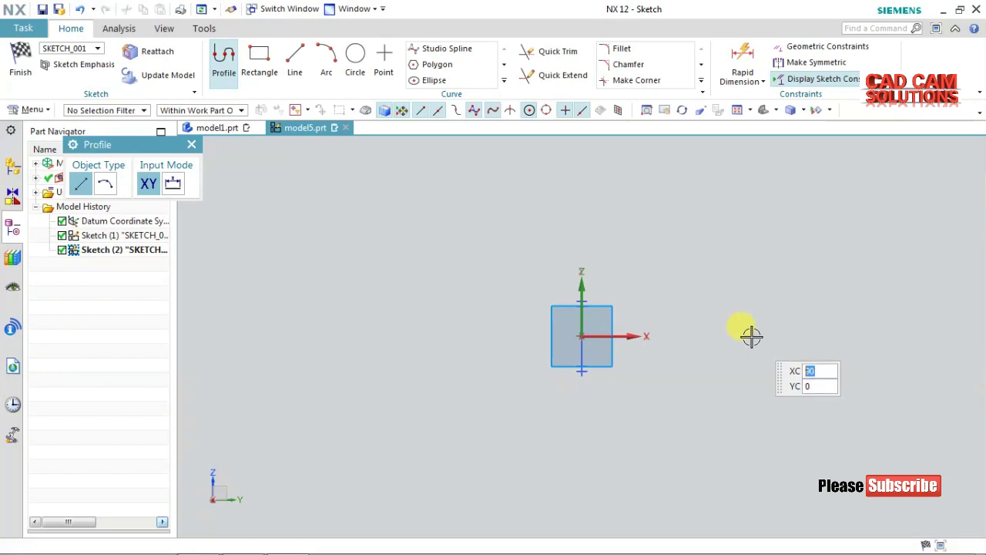
{"action": "left_click", "coordinate": [751, 336]}
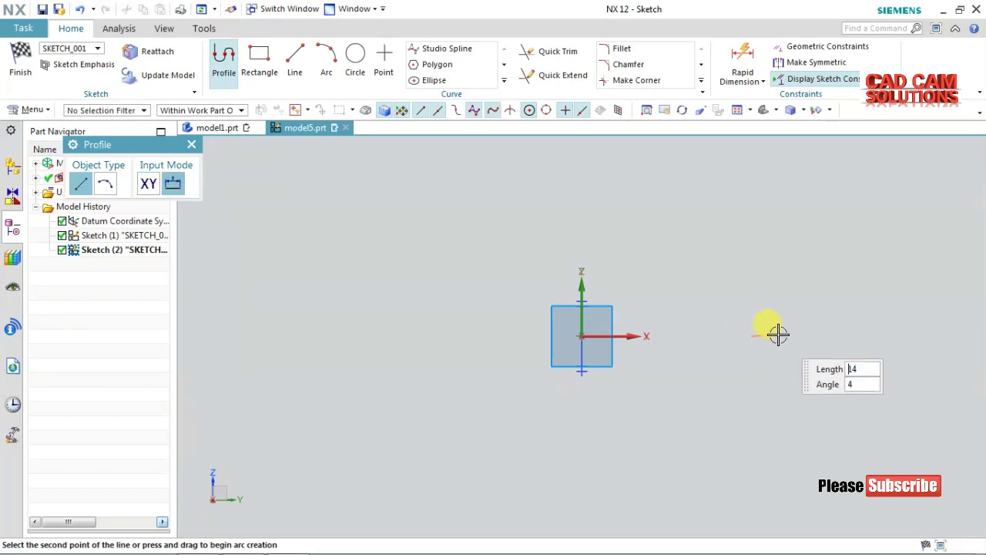
{"action": "left_click", "coordinate": [774, 335]}
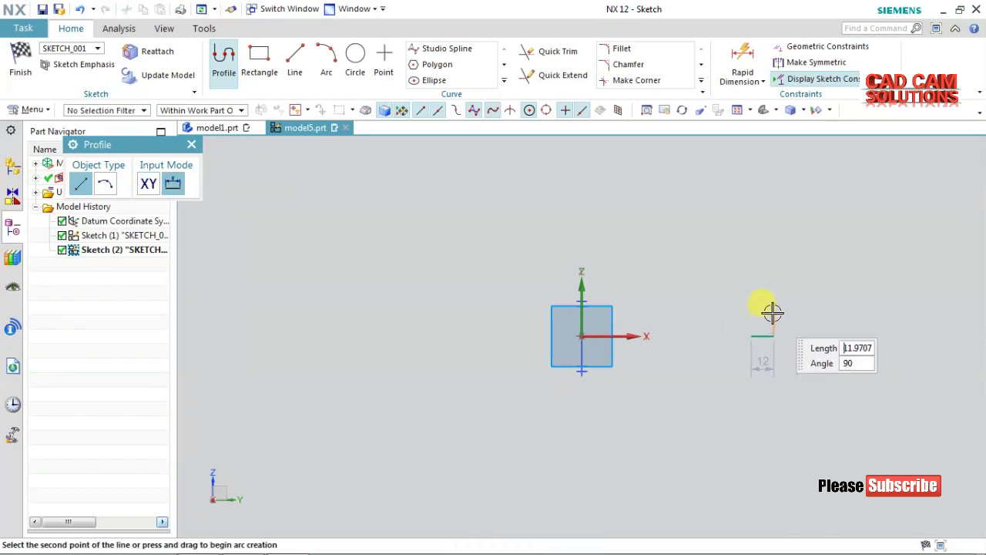
{"action": "left_click", "coordinate": [82, 9]}
Draw a 22-wide rectangle right of the origin and a 30-wide one left of it
{"action": "left_click", "coordinate": [261, 58]}
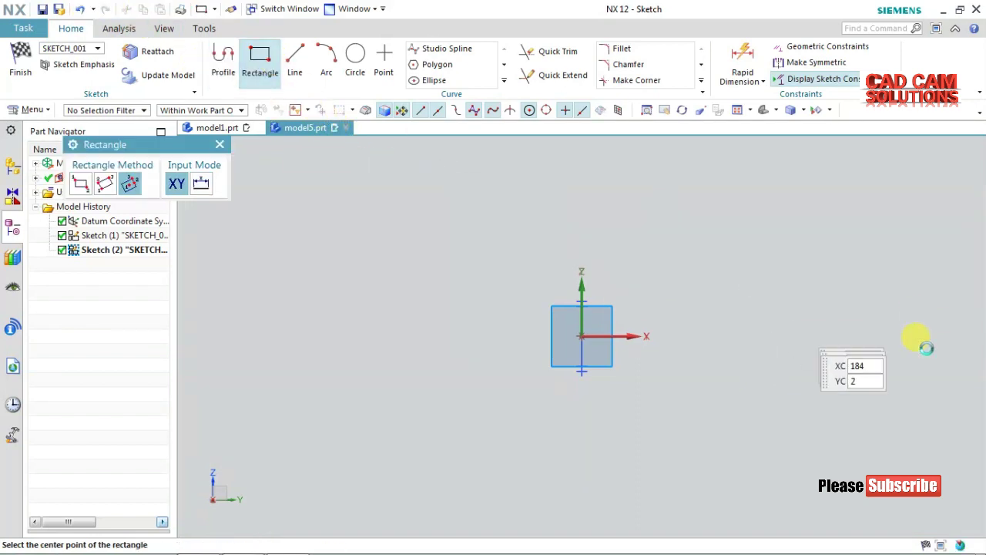
{"action": "left_click", "coordinate": [757, 336]}
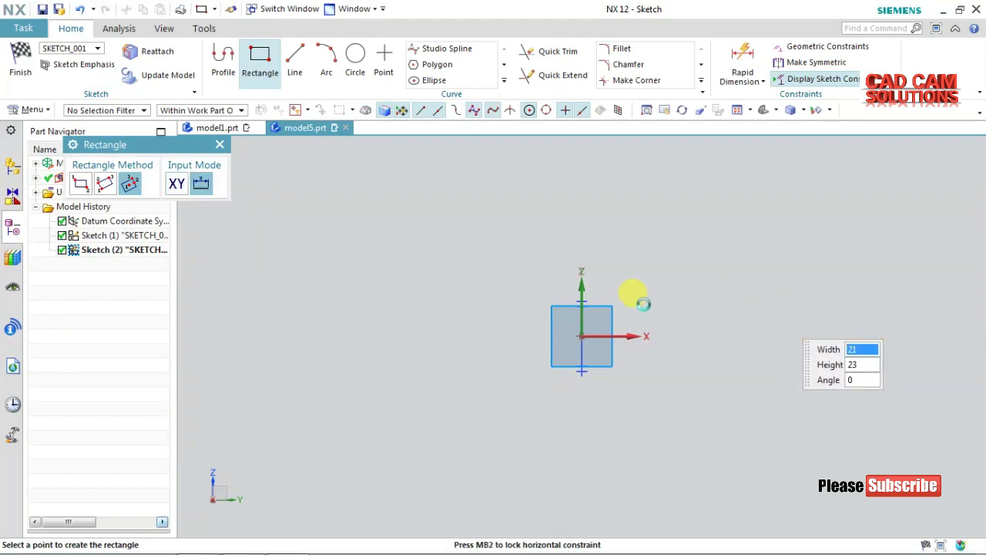
{"action": "left_click", "coordinate": [681, 302]}
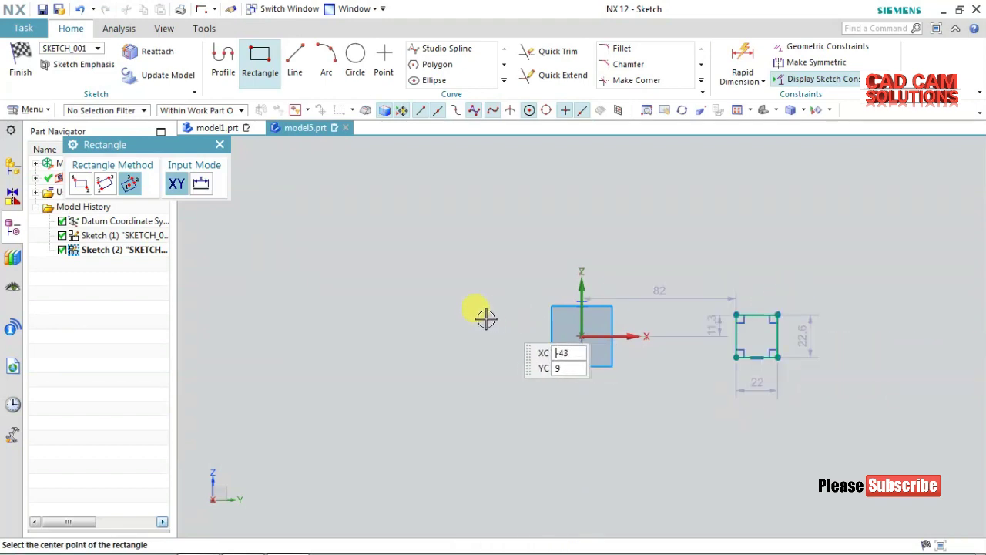
{"action": "left_click", "coordinate": [419, 333]}
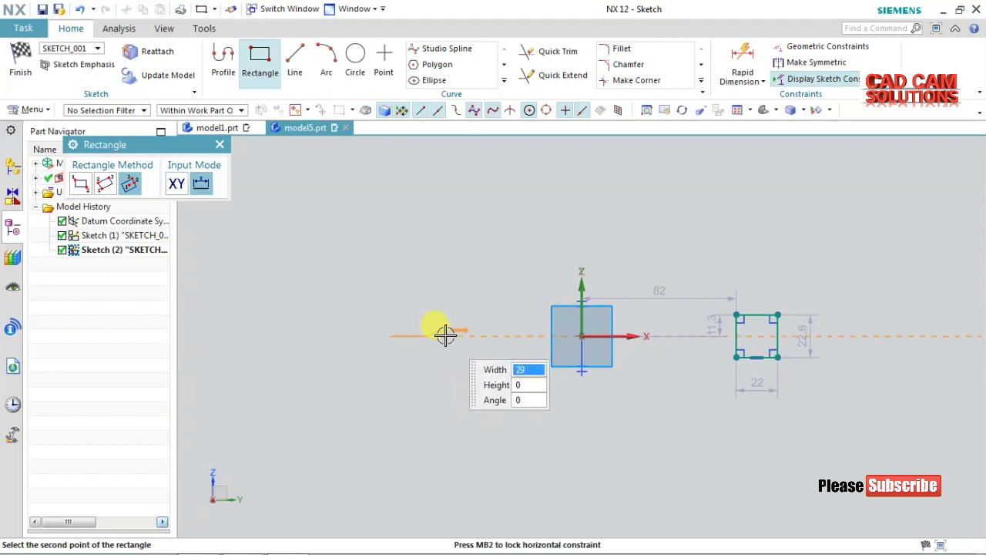
{"action": "left_click", "coordinate": [446, 309]}
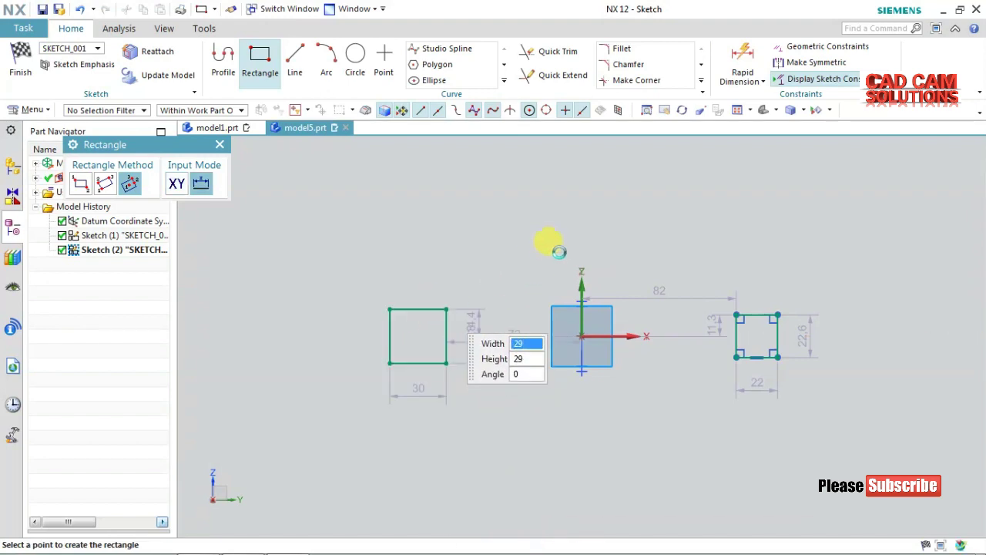
{"action": "left_click", "coordinate": [616, 48]}
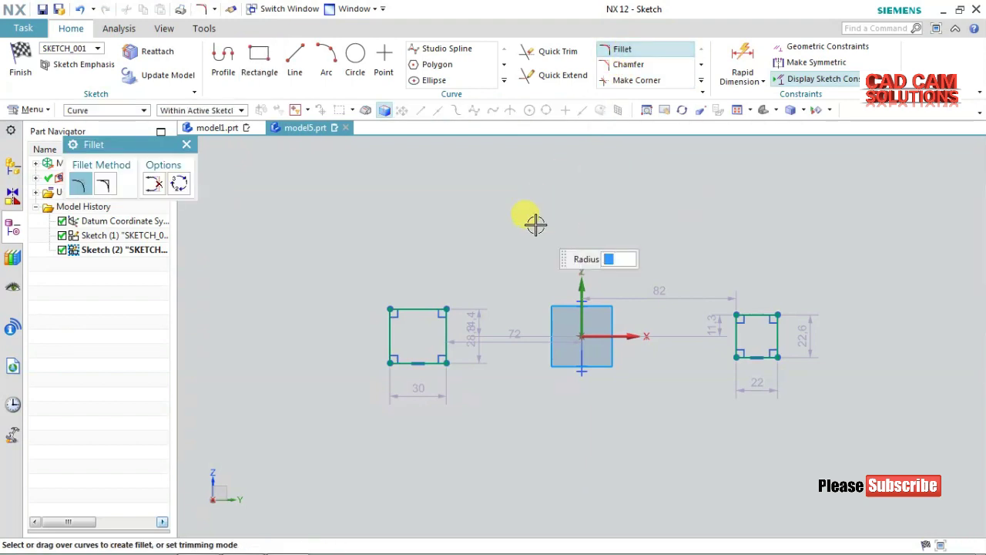
Round all four corners of the 30-wide left rectangle with radius-2 fillets, undoing one wrong fillet
{"action": "left_click_drag", "start_coordinate": [373, 254], "coordinate": [461, 395]}
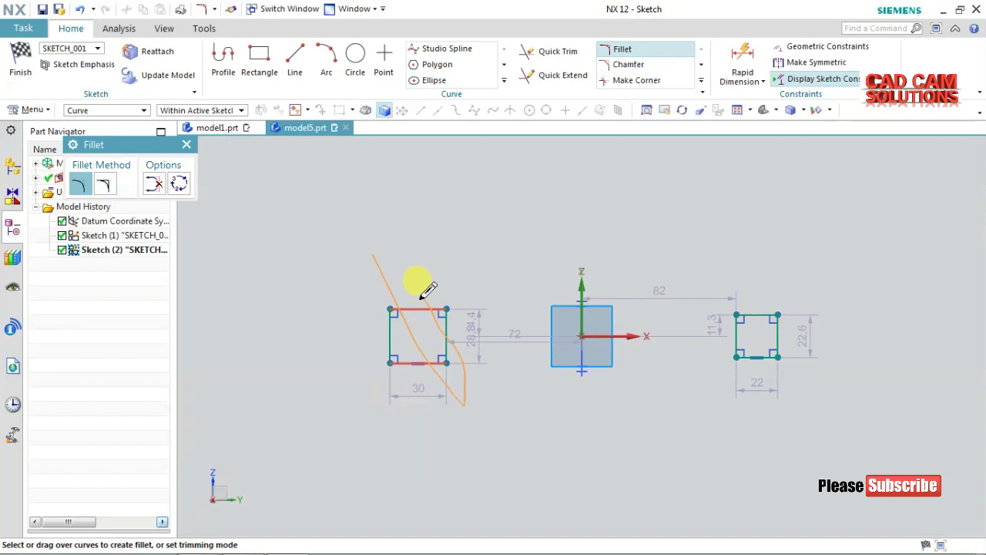
{"action": "key", "text": "ctrl+z"}
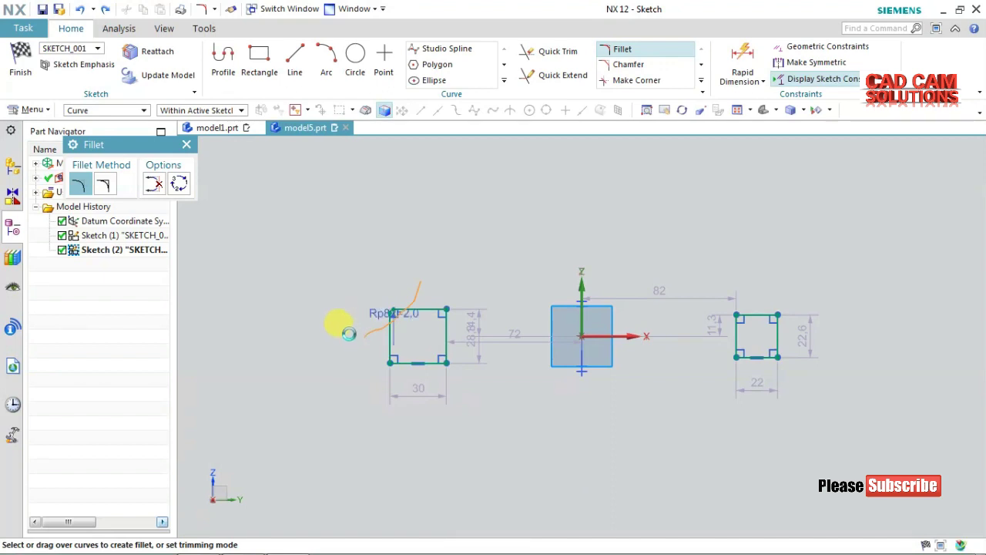
{"action": "left_click_drag", "start_coordinate": [353, 328], "coordinate": [400, 353]}
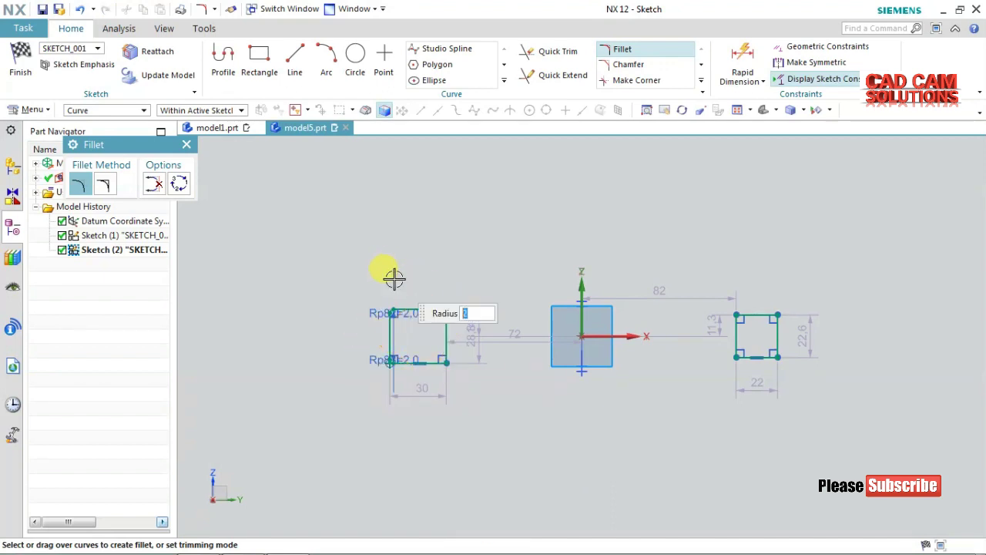
{"action": "mouse_move", "coordinate": [409, 274]}
{"action": "left_mouse_down"}
{"action": "mouse_move", "coordinate": [467, 327]}
{"action": "mouse_move", "coordinate": [440, 362]}
{"action": "left_mouse_up"}
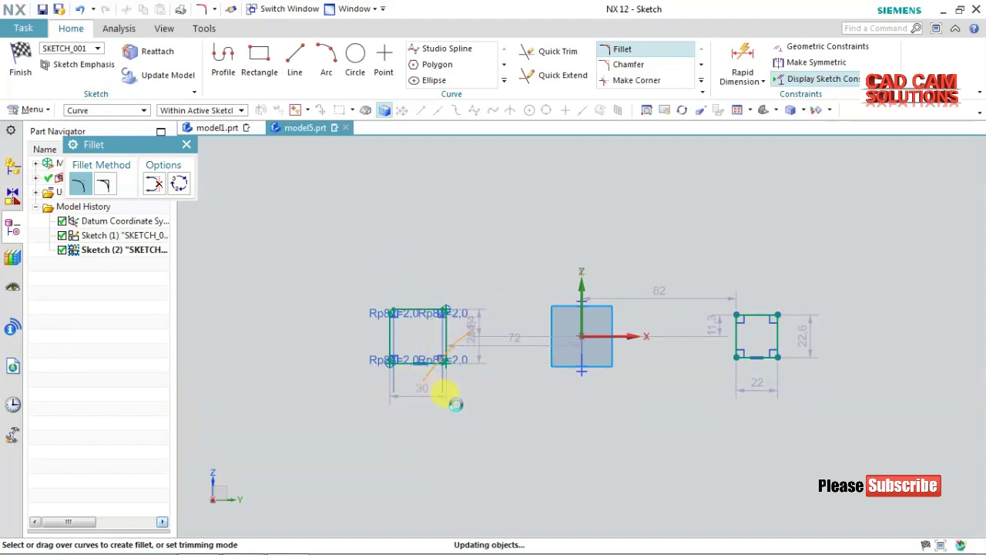
Round the corners of the 22-wide right rectangle with radius-2 fillets
{"action": "left_click_drag", "start_coordinate": [759, 294], "coordinate": [720, 334]}
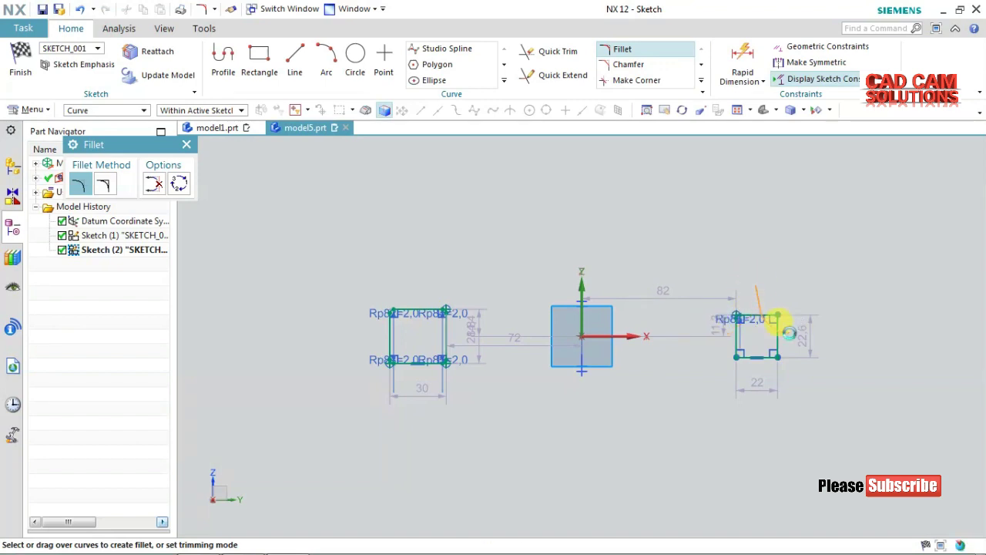
{"action": "mouse_move", "coordinate": [804, 331]}
{"action": "left_mouse_down"}
{"action": "mouse_move", "coordinate": [769, 350]}
{"action": "mouse_move", "coordinate": [728, 343]}
{"action": "left_mouse_up"}
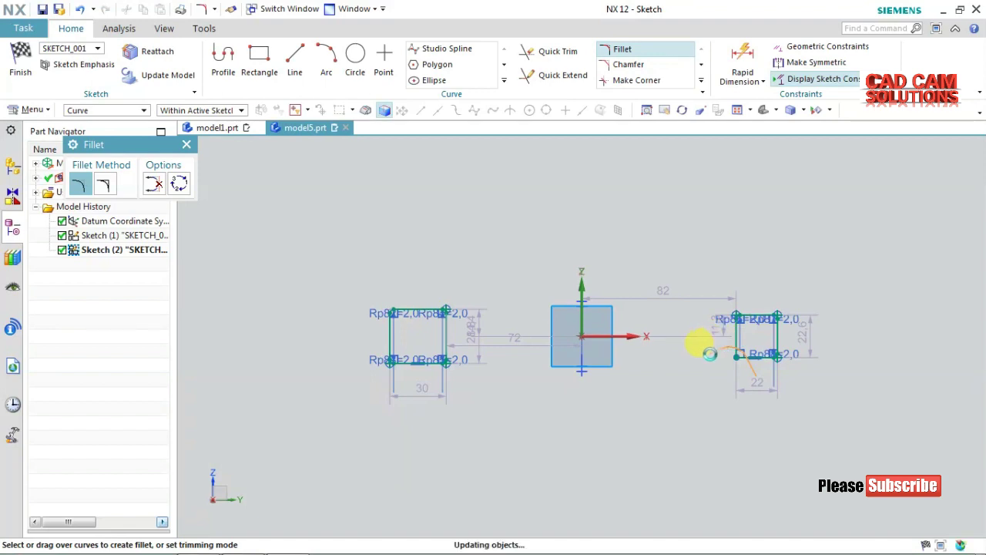
{"action": "scroll", "coordinate": [436, 324], "scroll_direction": "up", "scroll_amount": 2}
{"action": "scroll", "coordinate": [428, 319], "scroll_direction": "up", "scroll_amount": 2}
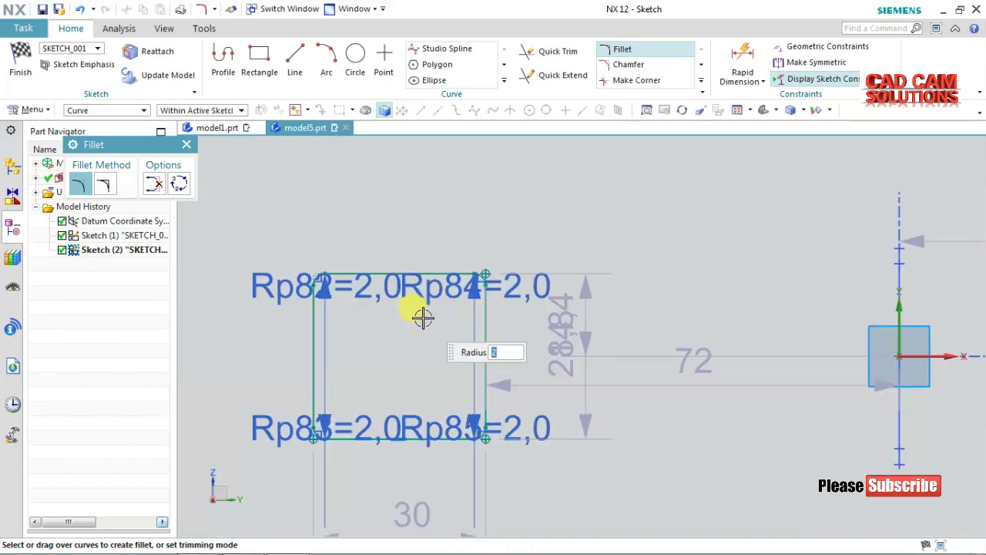
Finish the second sketch and start a Through Curves loft using the Tangent Curves selection rule
{"action": "left_click", "coordinate": [20, 62]}
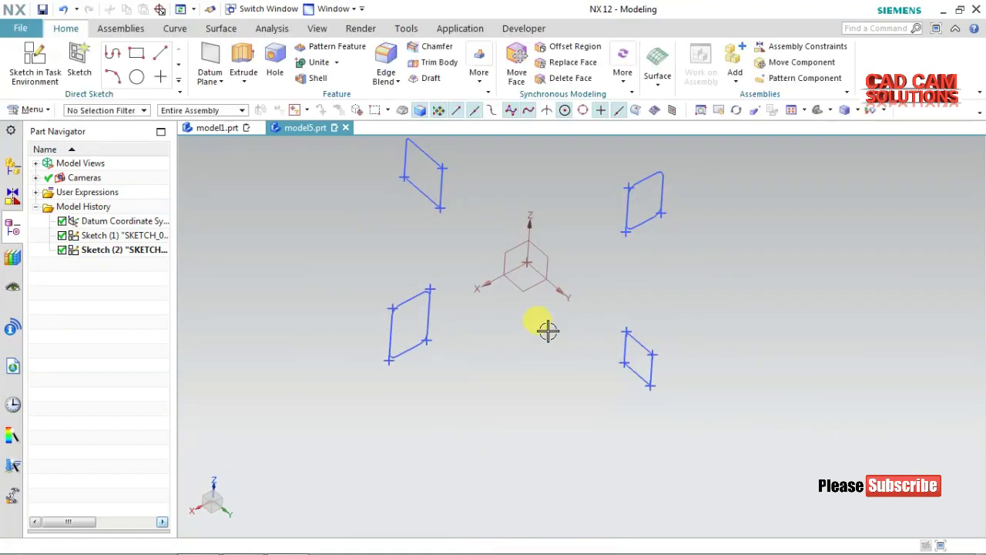
{"action": "middle_click_drag", "start_coordinate": [547, 327], "coordinate": [545, 391], "text": "shift"}
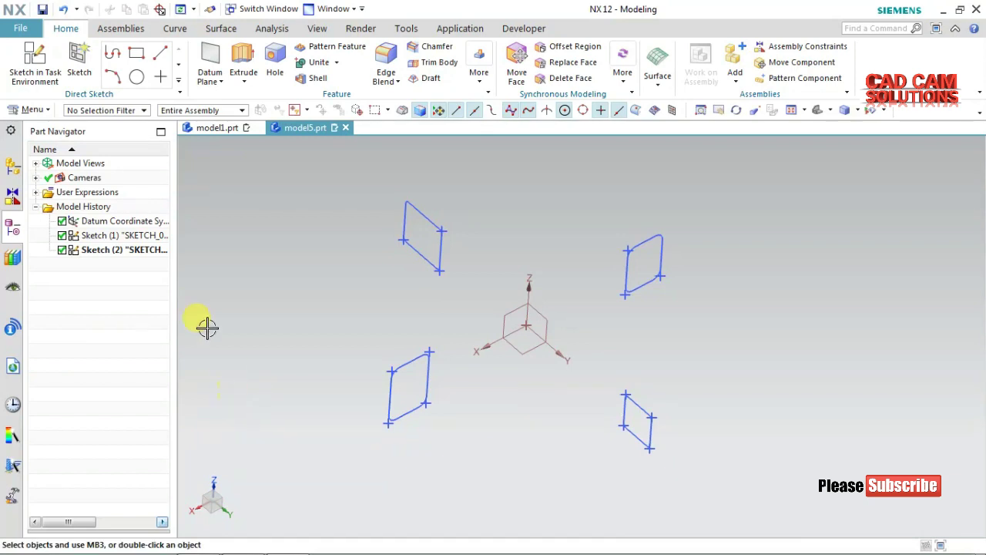
{"action": "left_click", "coordinate": [49, 113]}
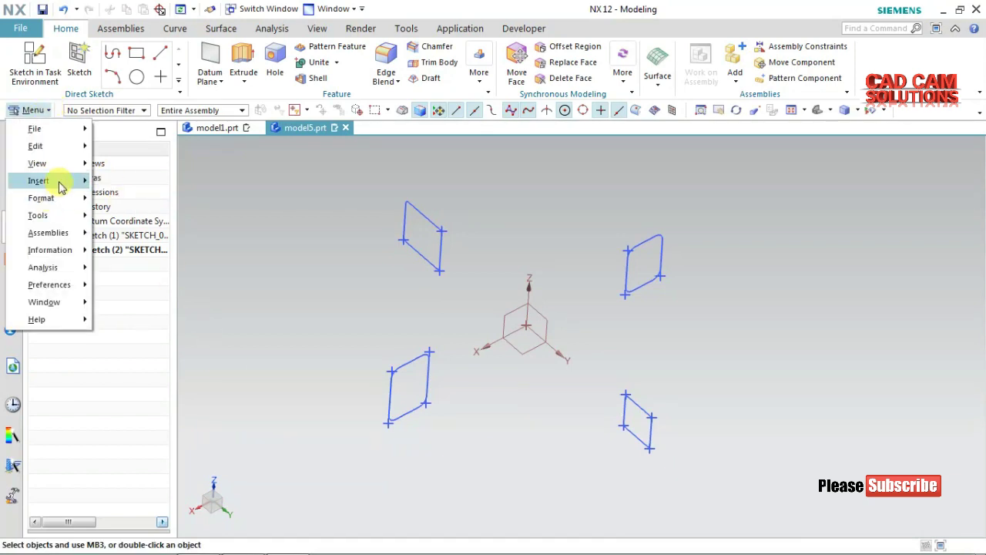
{"action": "mouse_move", "coordinate": [138, 307]}
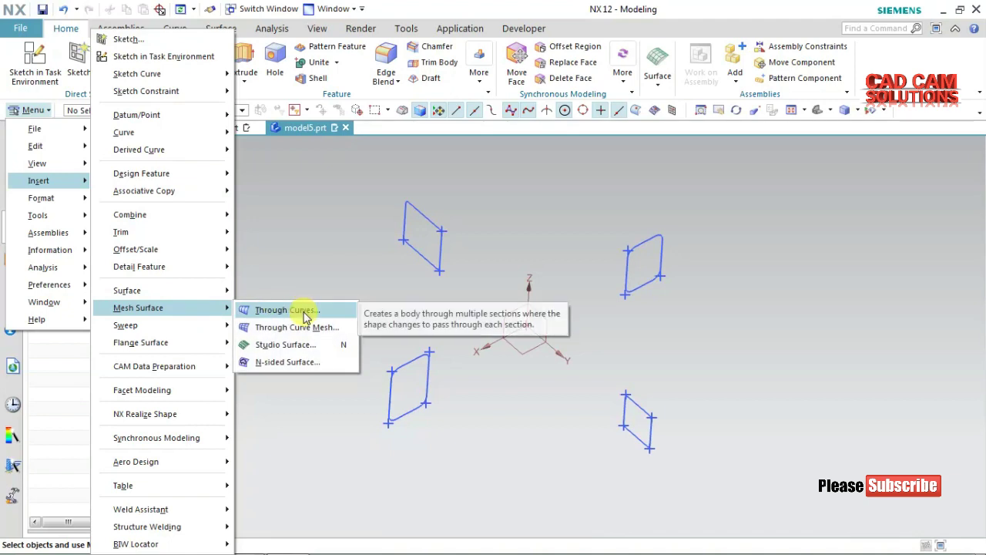
{"action": "left_click", "coordinate": [303, 310]}
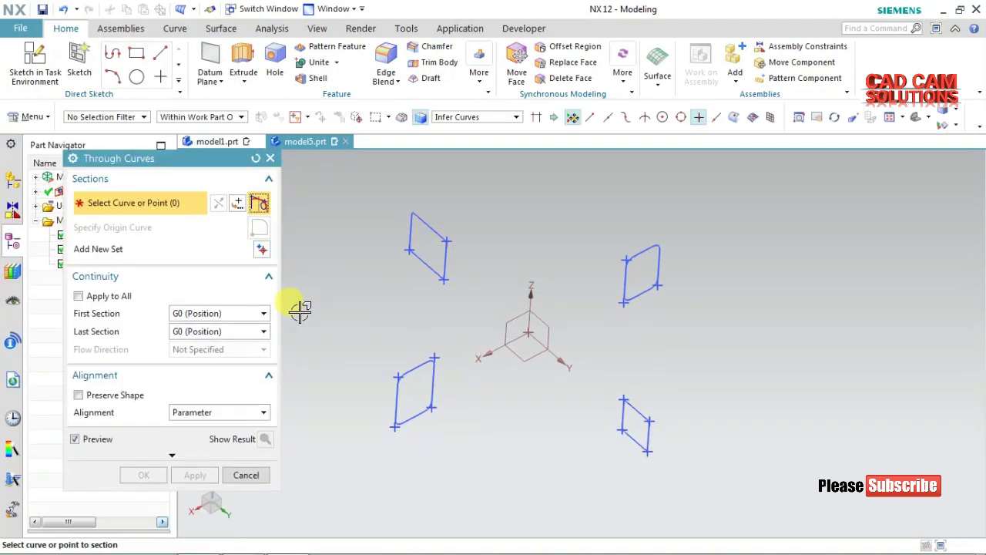
{"action": "left_click", "coordinate": [456, 120]}
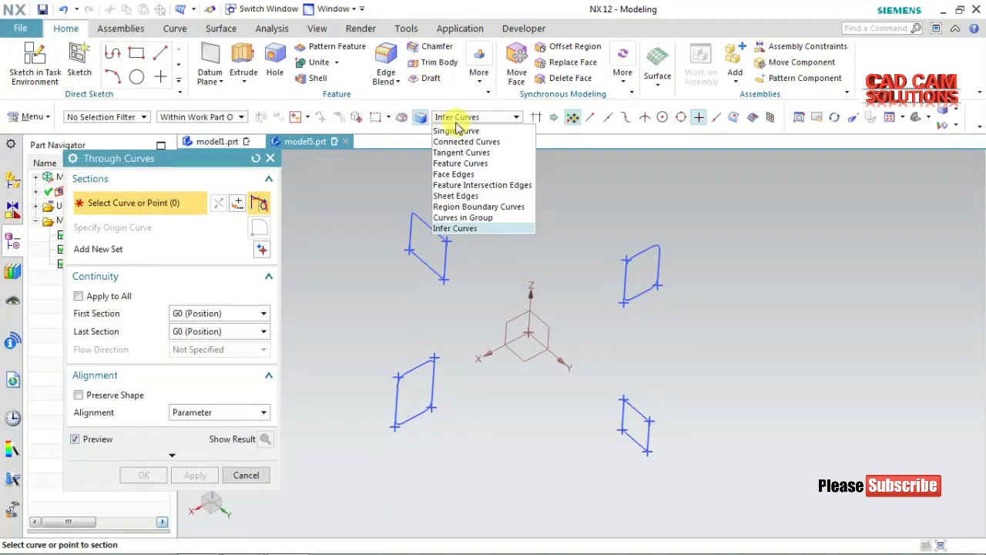
{"action": "left_click", "coordinate": [457, 151]}
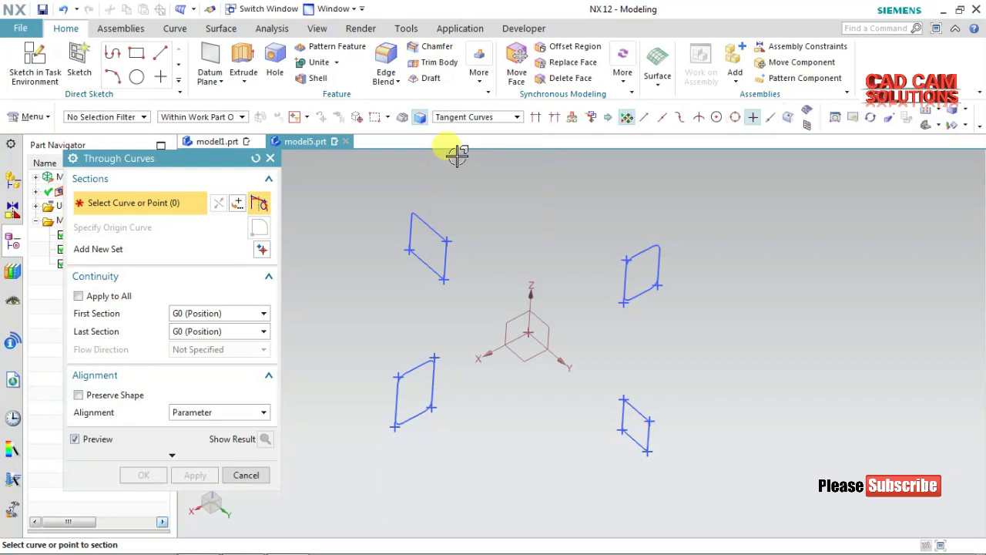
Pick the four parallelogram sections in order, flipping the third to remove twist
{"action": "left_click", "coordinate": [420, 214]}
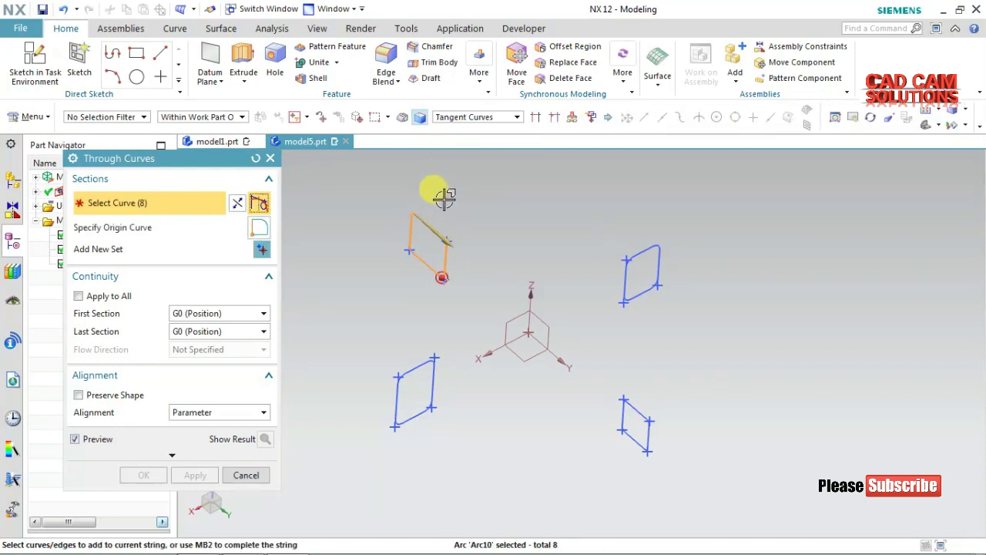
{"action": "middle_click", "coordinate": [472, 200]}
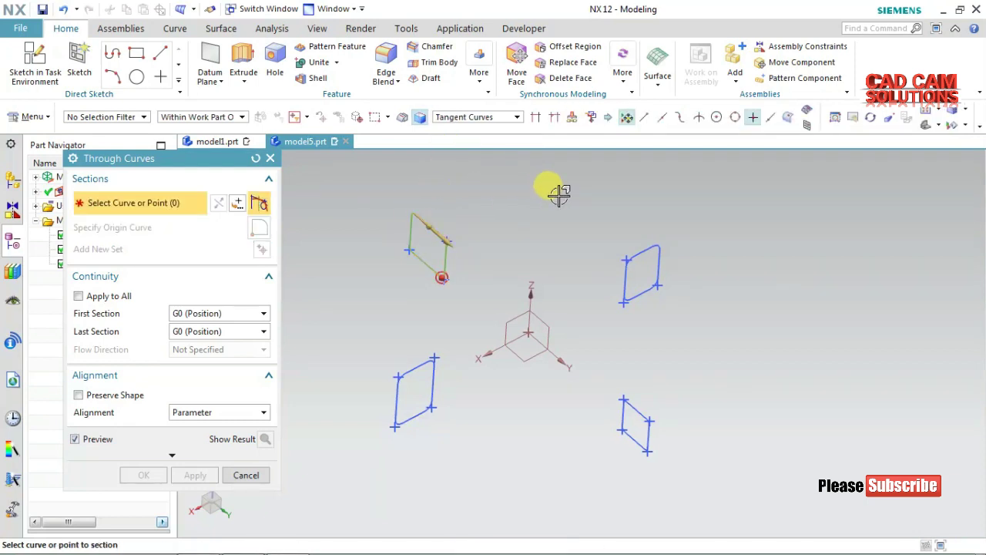
{"action": "left_click", "coordinate": [646, 243]}
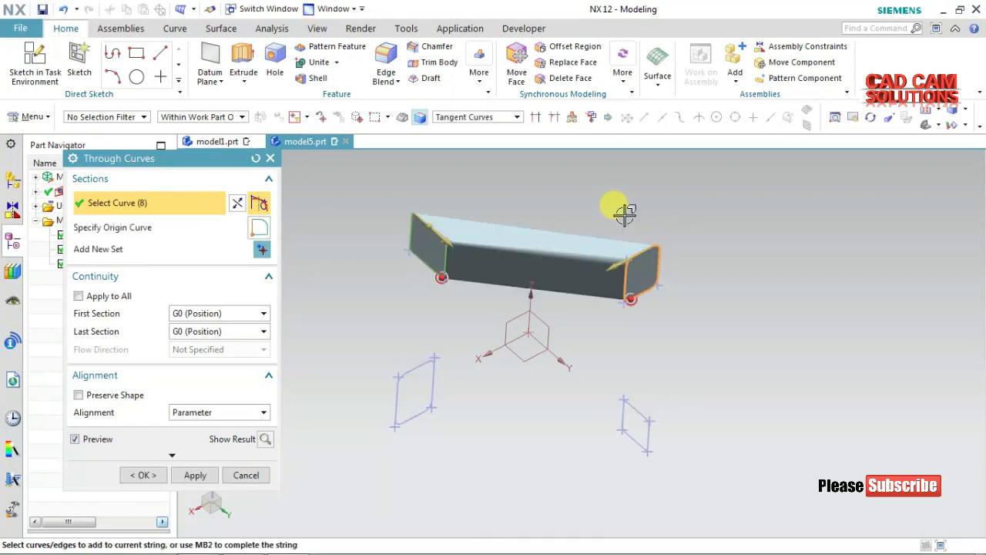
{"action": "middle_click", "coordinate": [665, 209]}
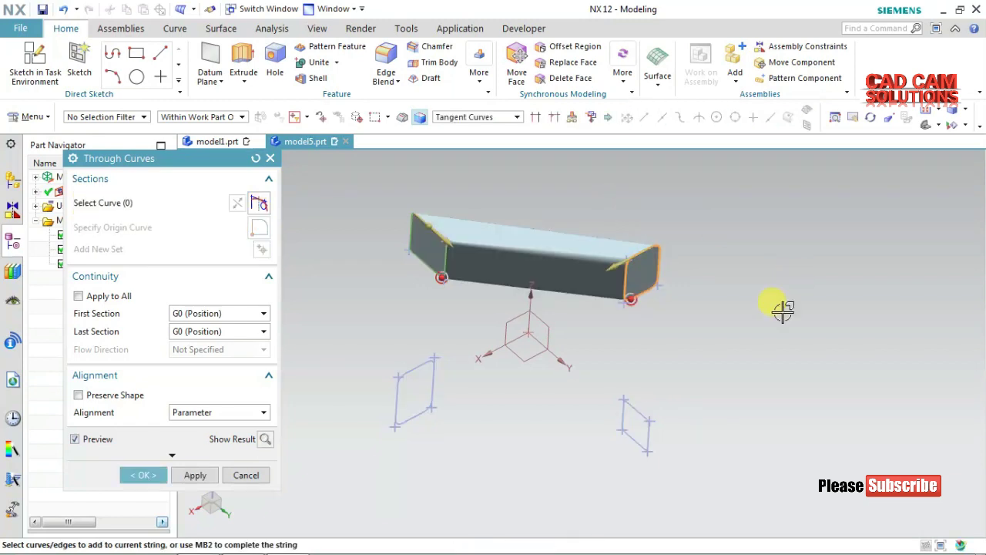
{"action": "left_click", "coordinate": [634, 402]}
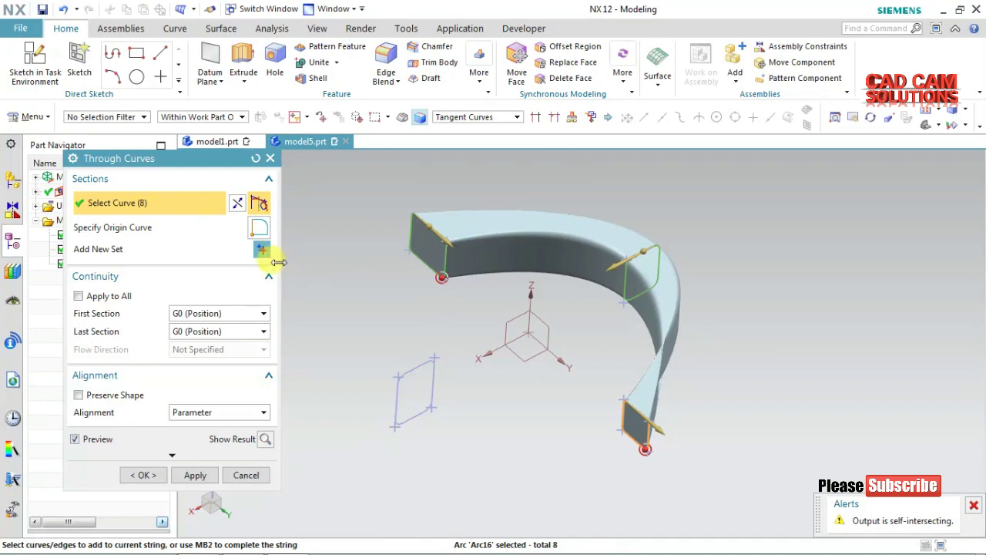
{"action": "left_click", "coordinate": [238, 203]}
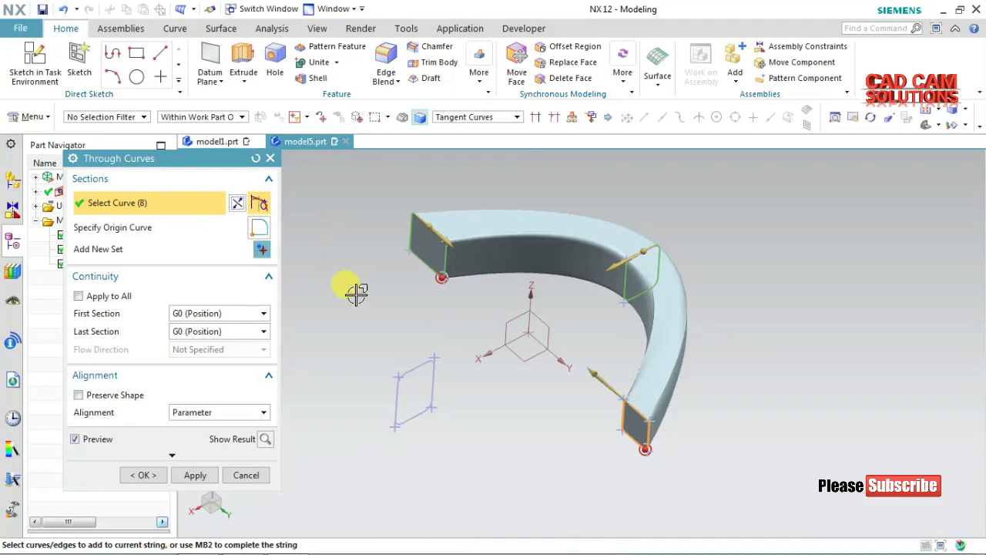
{"action": "middle_click", "coordinate": [378, 321]}
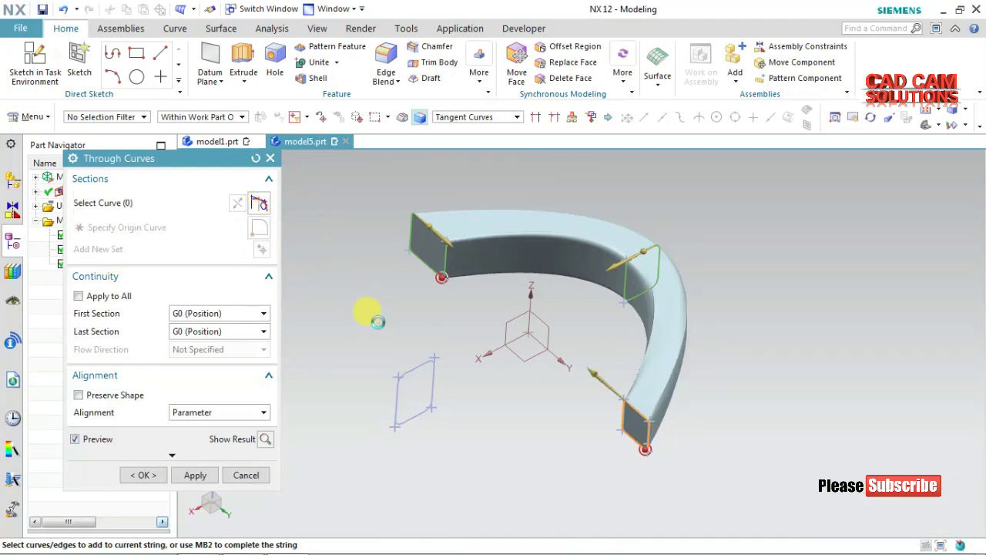
{"action": "left_click", "coordinate": [409, 367]}
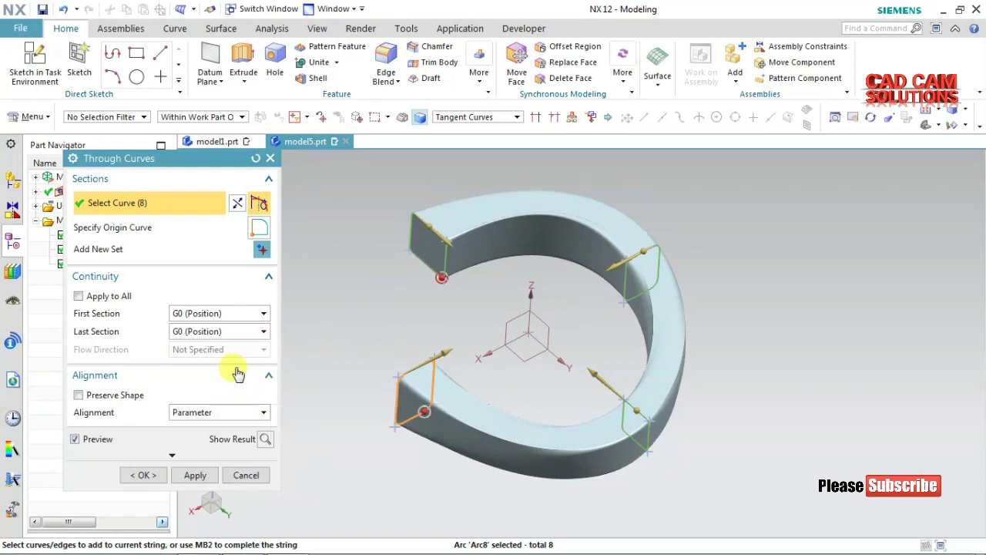
{"action": "left_click", "coordinate": [172, 455]}
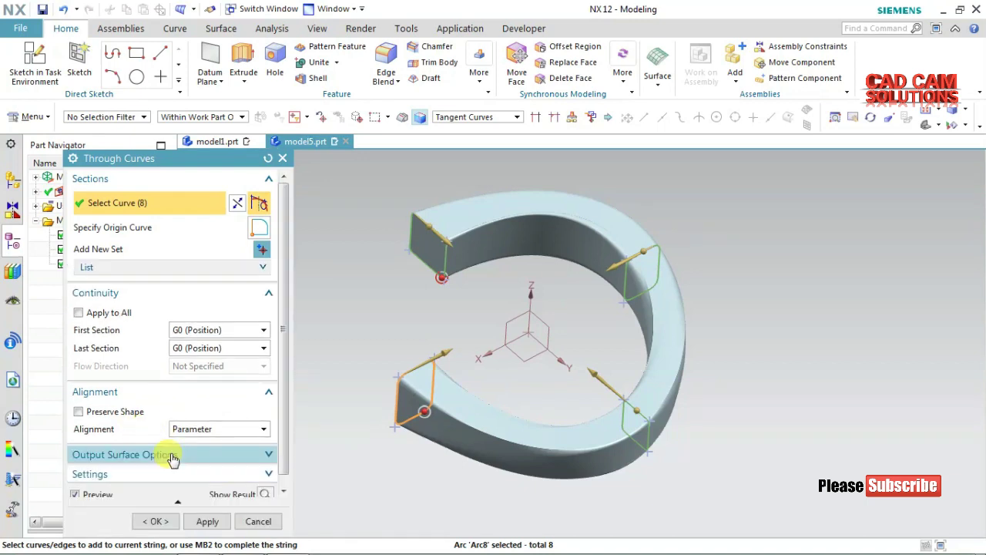
Enable Closed in V in the output surface options so the loft forms a full ring, then inspect it
{"action": "left_click", "coordinate": [203, 458]}
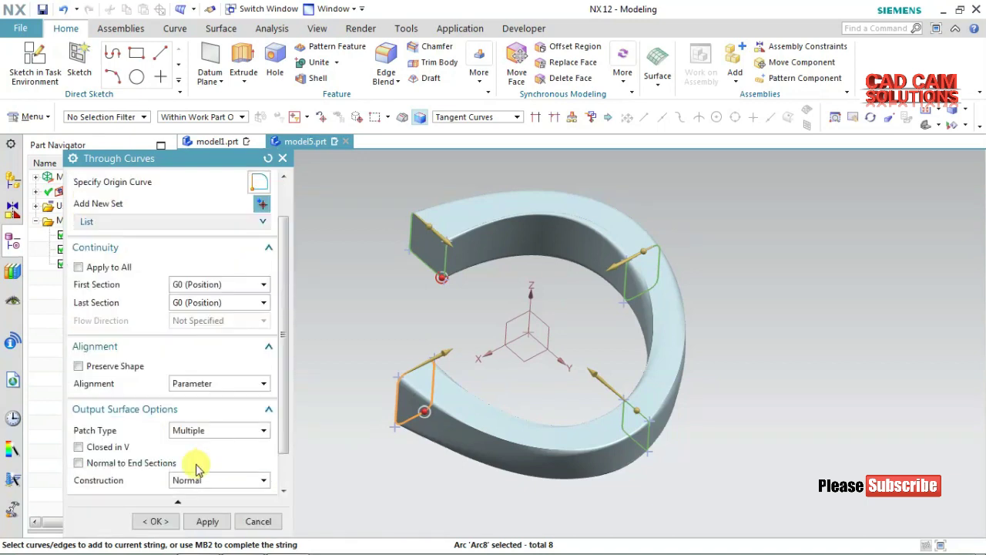
{"action": "left_click", "coordinate": [121, 449]}
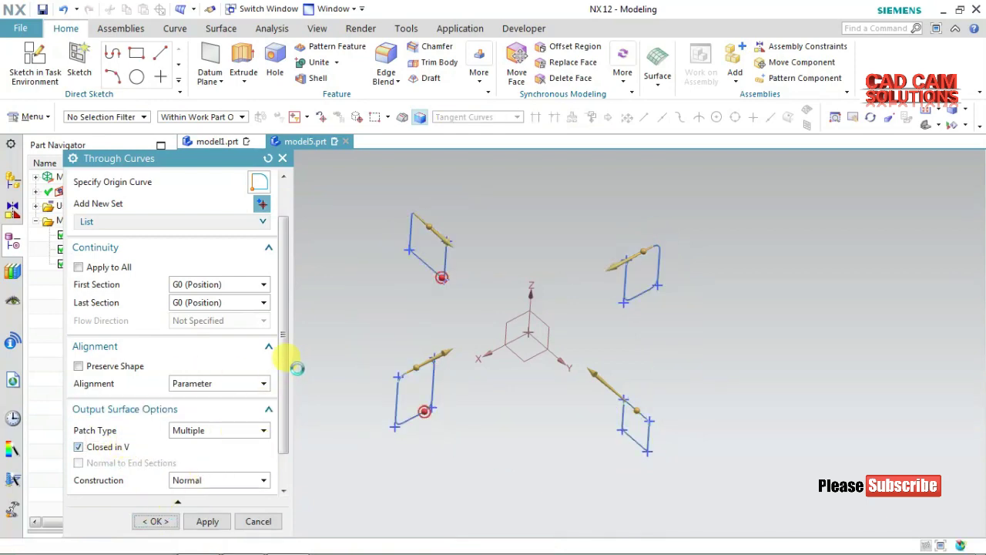
{"action": "mouse_move", "coordinate": [299, 334]}
{"action": "middle_mouse_down"}
{"action": "mouse_move", "coordinate": [310, 319]}
{"action": "mouse_move", "coordinate": [269, 316]}
{"action": "mouse_move", "coordinate": [308, 295]}
{"action": "mouse_move", "coordinate": [316, 312]}
{"action": "mouse_move", "coordinate": [326, 306]}
{"action": "mouse_move", "coordinate": [298, 310]}
{"action": "mouse_move", "coordinate": [316, 321]}
{"action": "middle_mouse_up"}
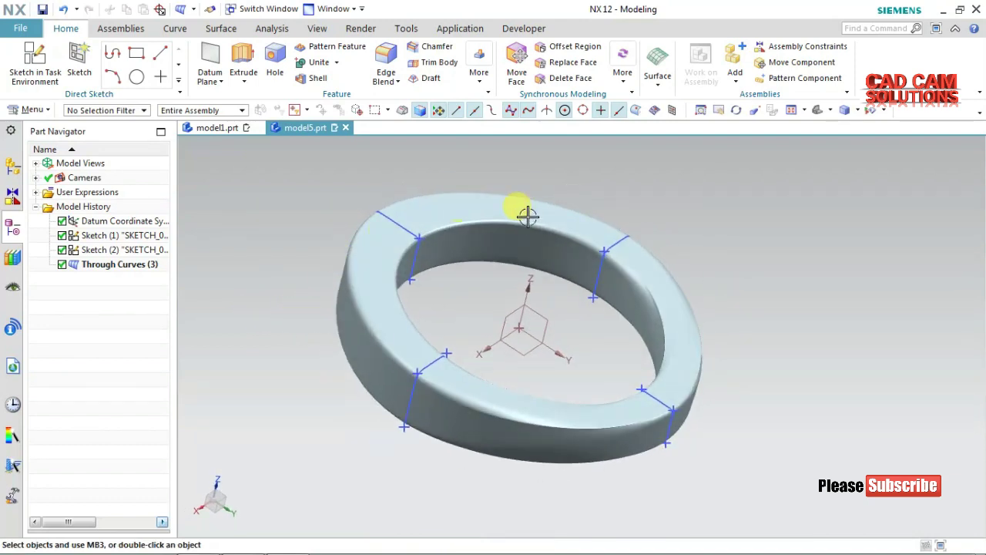
{"action": "mouse_move", "coordinate": [761, 383]}
{"action": "middle_mouse_down"}
{"action": "mouse_move", "coordinate": [748, 392]}
{"action": "mouse_move", "coordinate": [748, 379]}
{"action": "middle_mouse_up"}
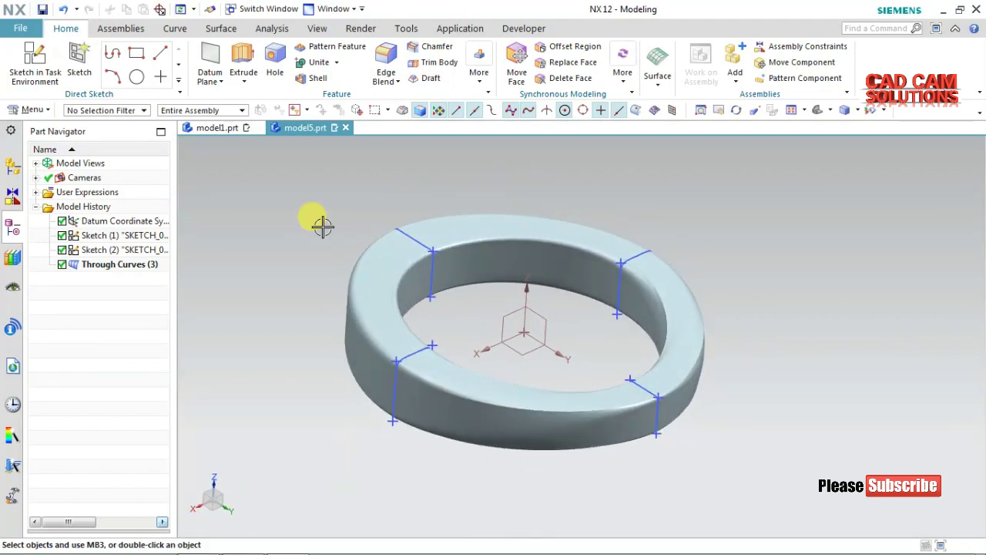
Delete Sketch (1), Sketch (2) and the Through Curves loft
{"action": "left_click", "coordinate": [131, 235]}
{"action": "left_click", "coordinate": [136, 264], "text": "shift"}
{"action": "right_click", "coordinate": [136, 264]}
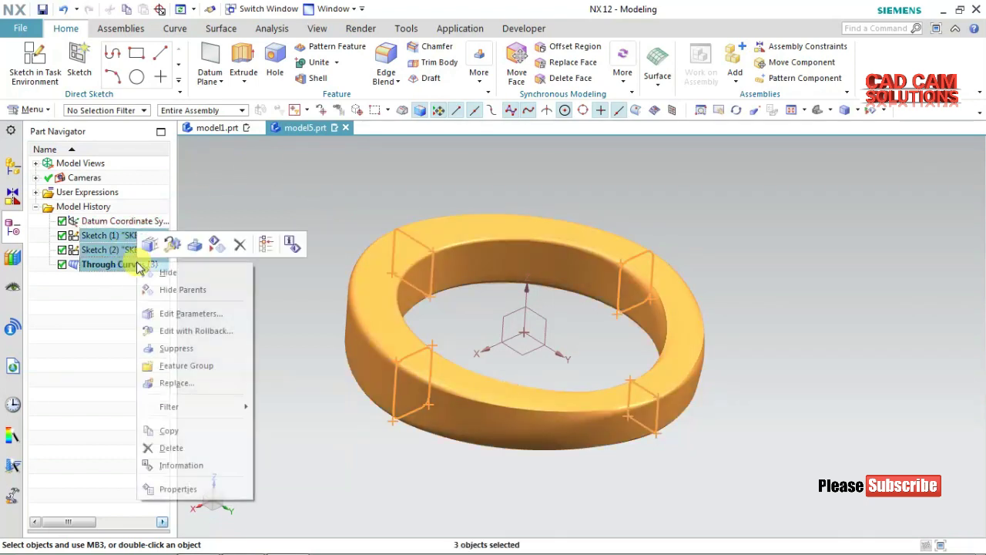
{"action": "left_click", "coordinate": [186, 452]}
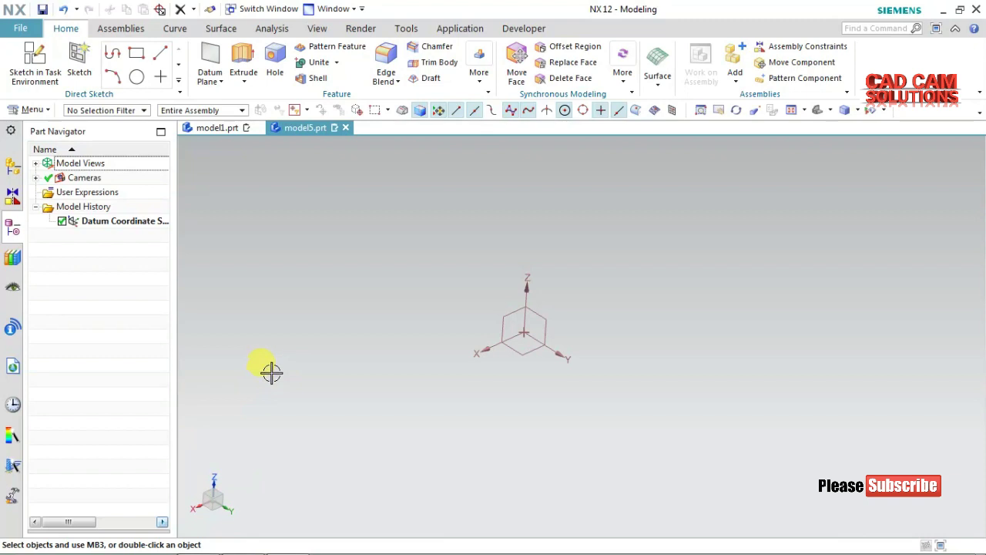
Sketch a 92 × 85.5 rectangle centred on the origin and finish the sketch
{"action": "left_click", "coordinate": [34, 61]}
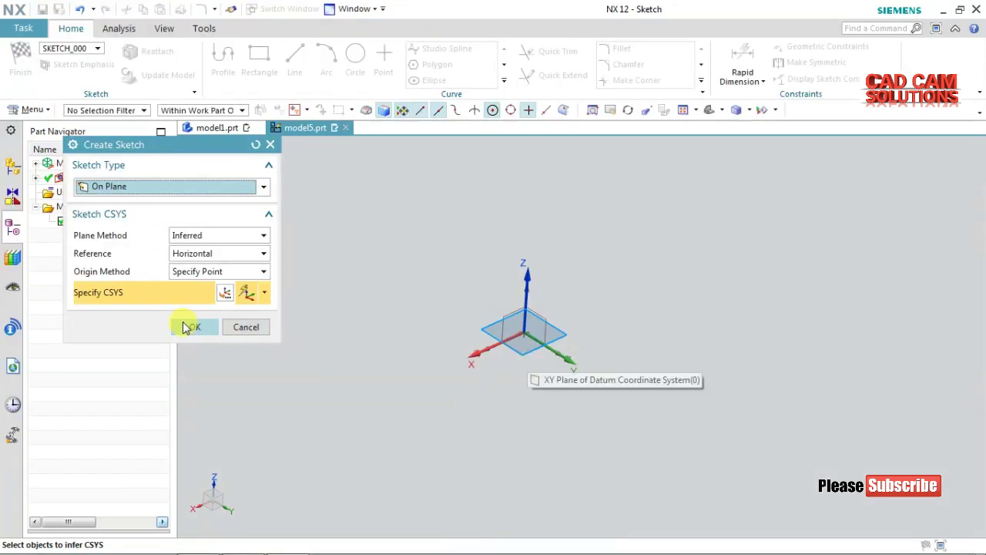
{"action": "left_click", "coordinate": [192, 327]}
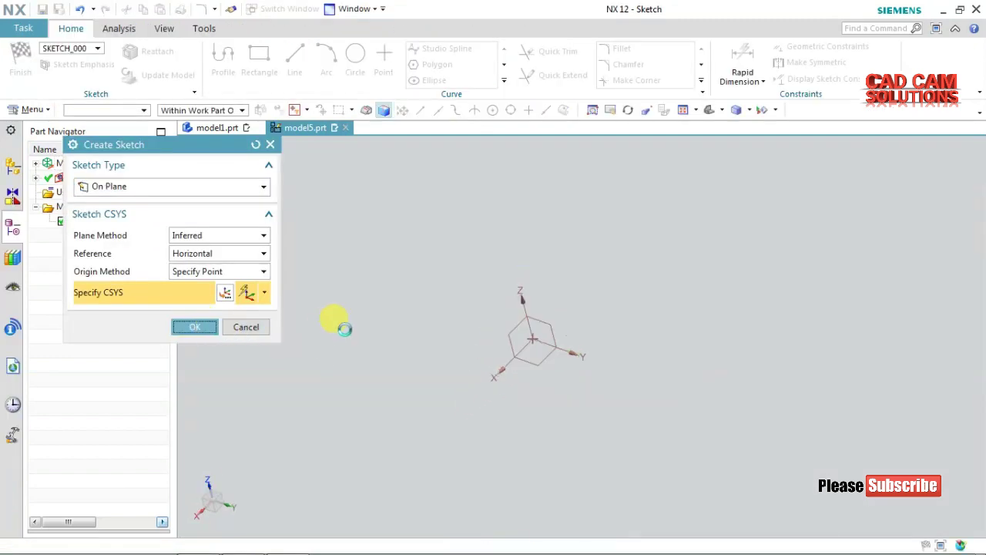
{"action": "left_click", "coordinate": [260, 60]}
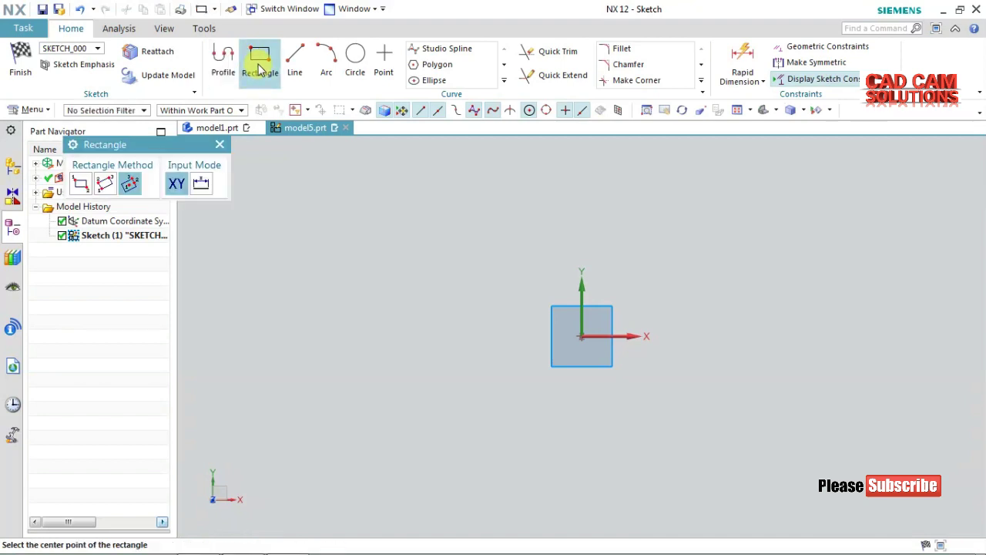
{"action": "left_click", "coordinate": [581, 336]}
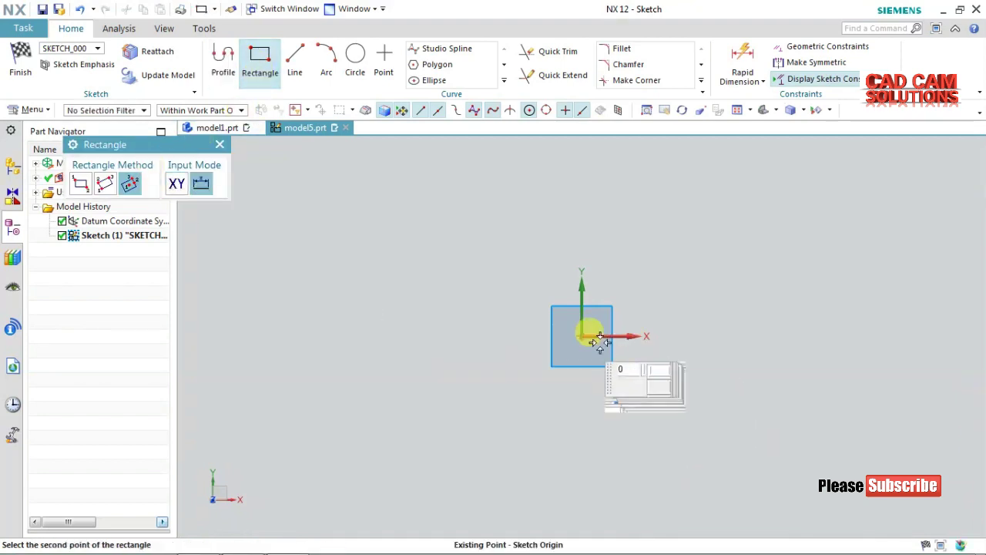
{"action": "left_click", "coordinate": [667, 336]}
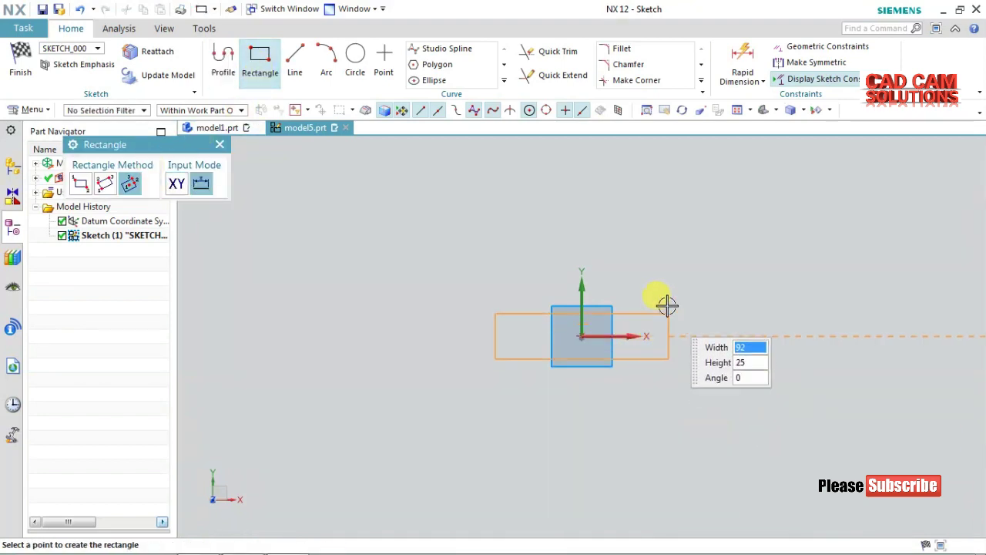
{"action": "left_click", "coordinate": [663, 255]}
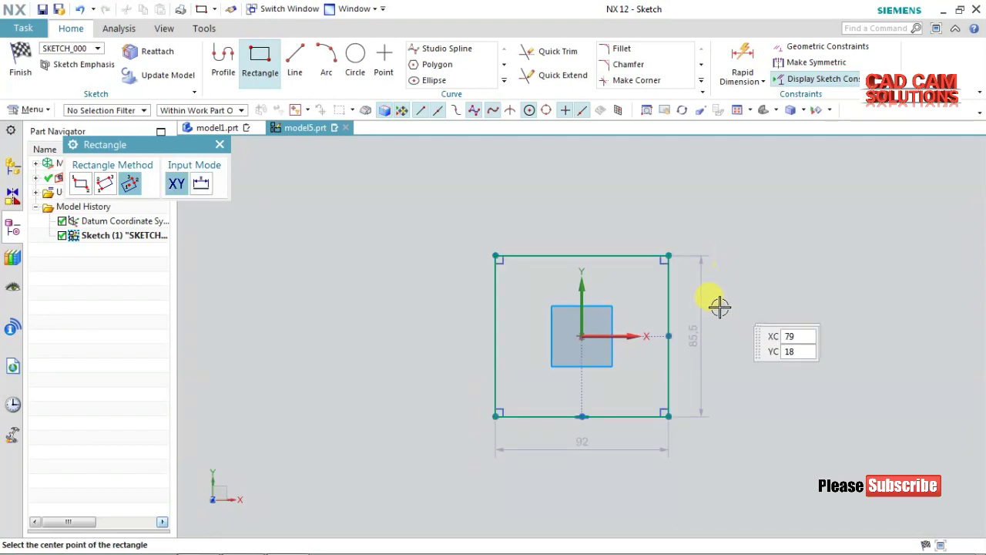
{"action": "left_click", "coordinate": [22, 72]}
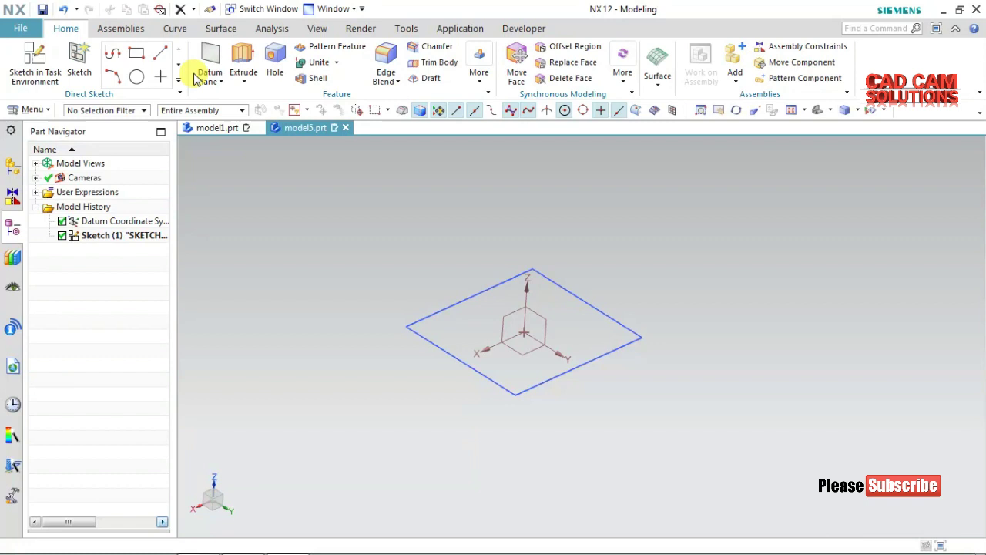
Create two offset datum planes 38 mm apart above the base
{"action": "left_click", "coordinate": [506, 347]}
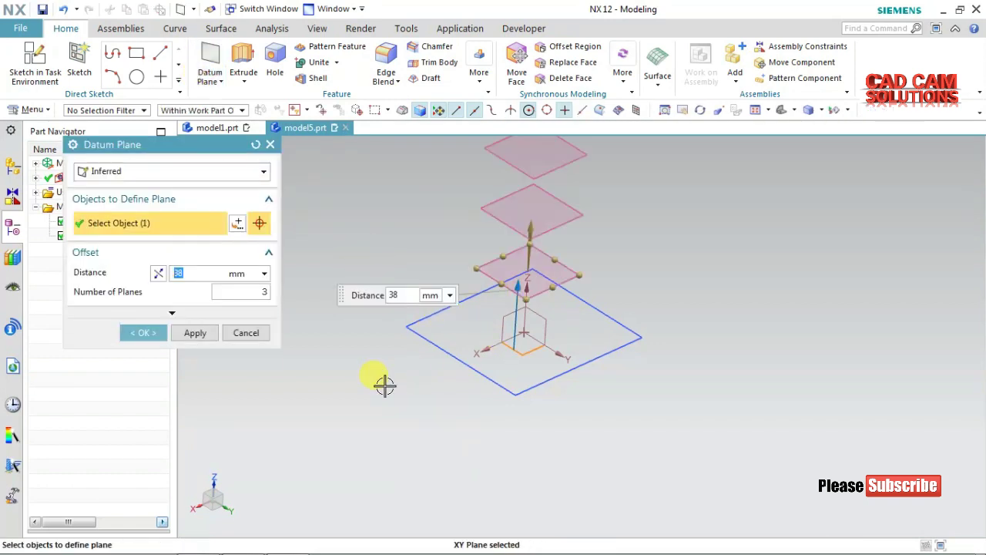
{"action": "left_click", "coordinate": [264, 291]}
{"action": "type", "text": "2"}
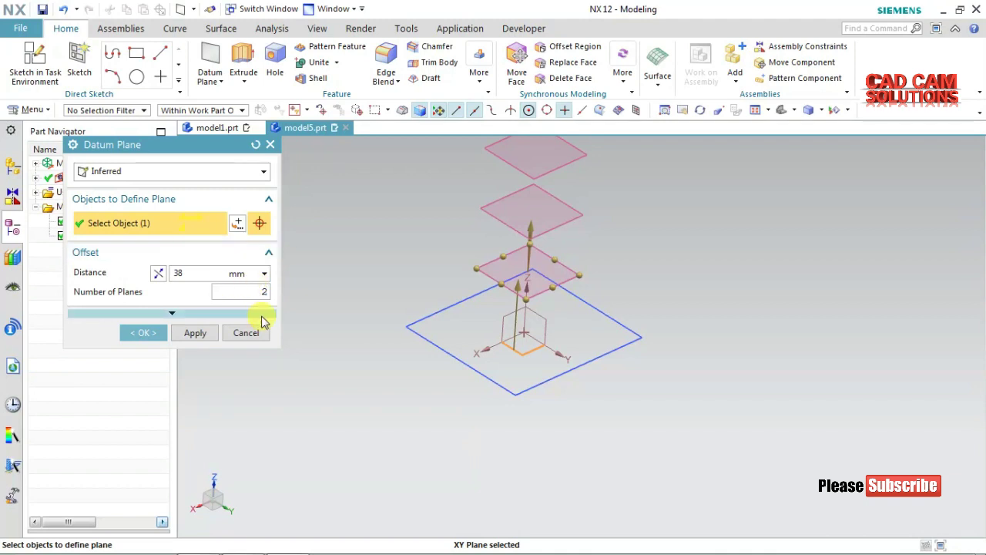
{"action": "left_click", "coordinate": [202, 272]}
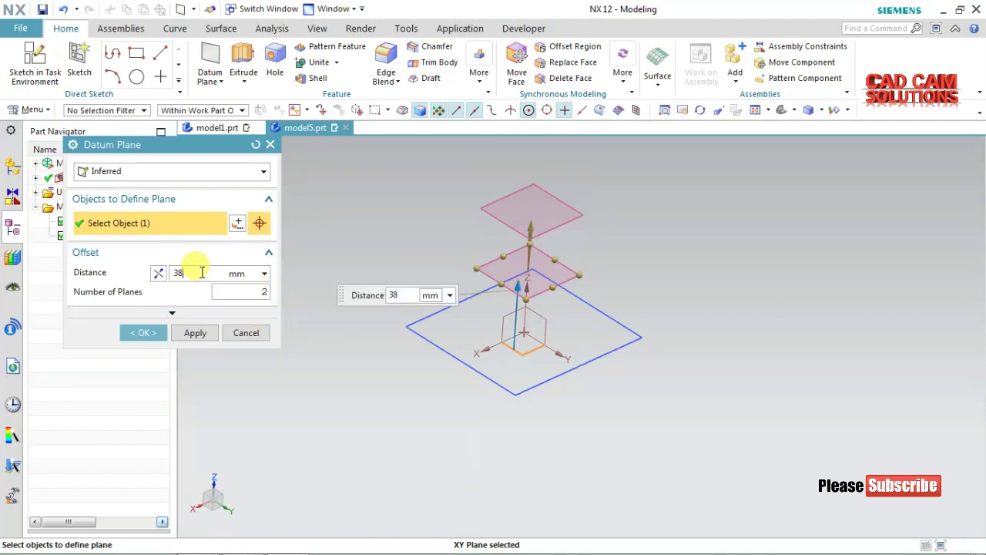
{"action": "left_click", "coordinate": [144, 333]}
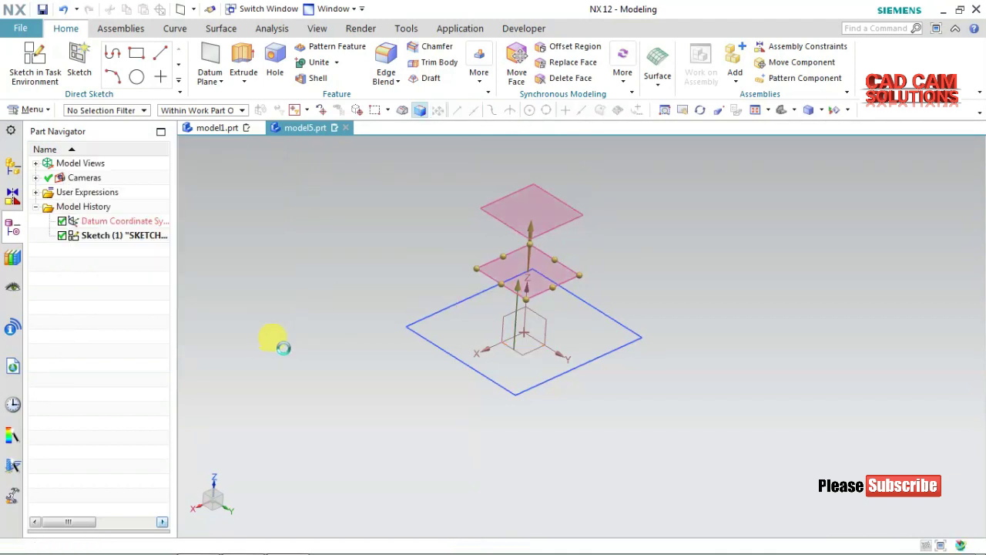
Sketch a centred 60 × 53 rectangle on the middle datum plane
{"action": "left_click", "coordinate": [30, 61]}
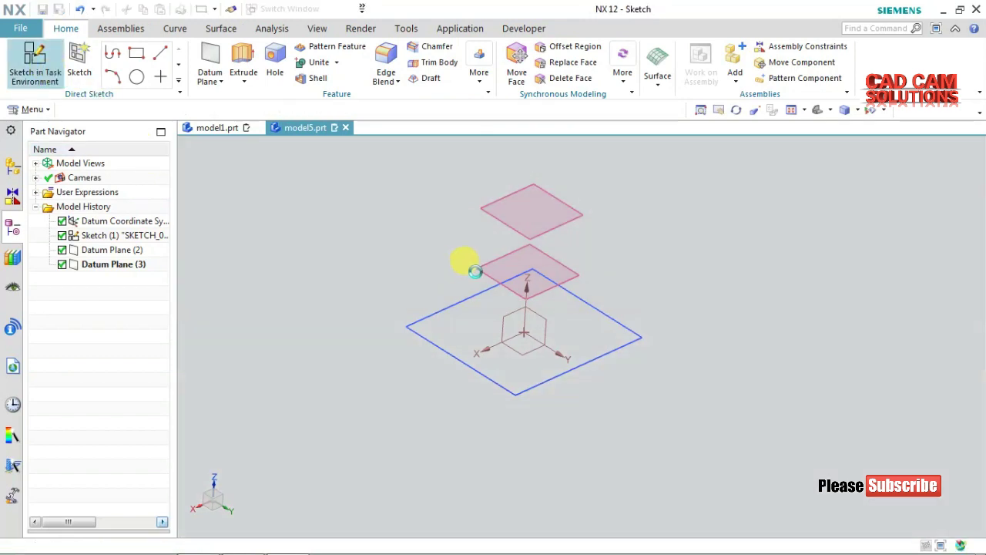
{"action": "left_click", "coordinate": [461, 268]}
{"action": "middle_click", "coordinate": [414, 242]}
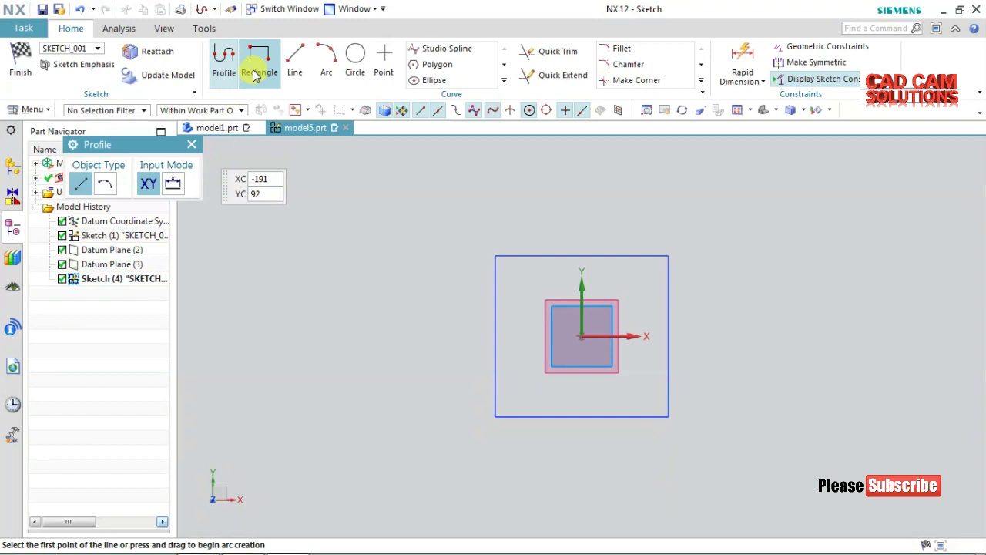
{"action": "left_click", "coordinate": [257, 64]}
{"action": "left_click", "coordinate": [581, 333]}
{"action": "type", "text": "60"}
{"action": "key", "text": "Tab"}
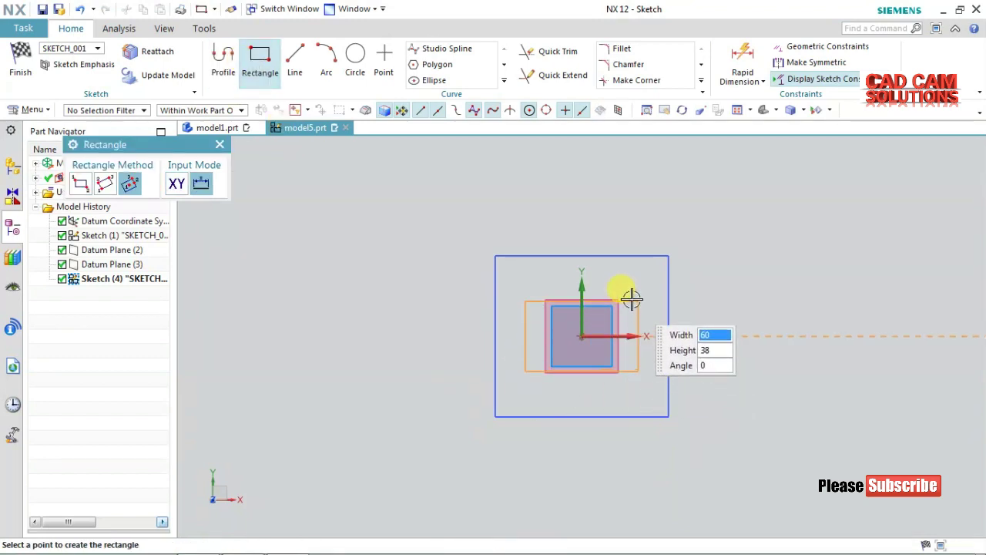
{"action": "left_click", "coordinate": [625, 286]}
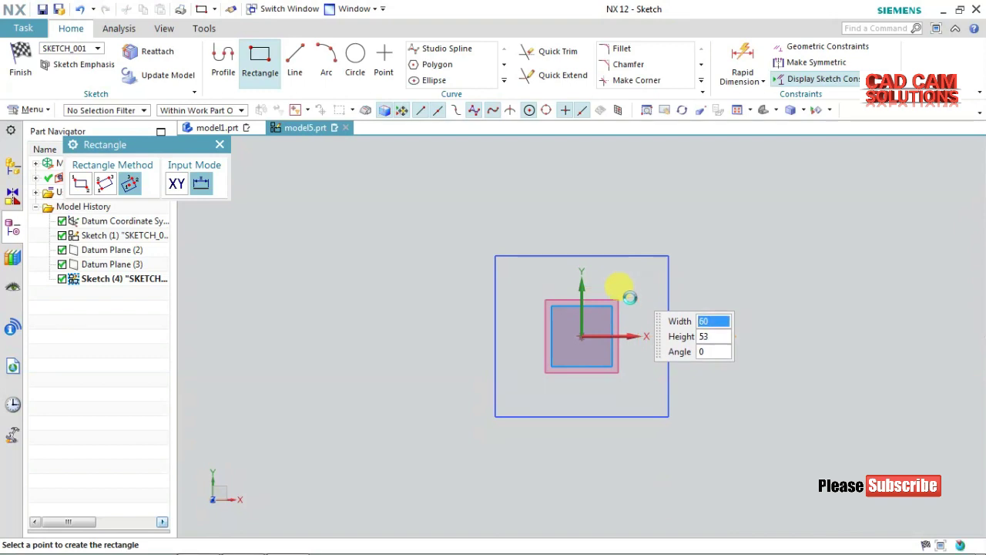
{"action": "left_click", "coordinate": [35, 76]}
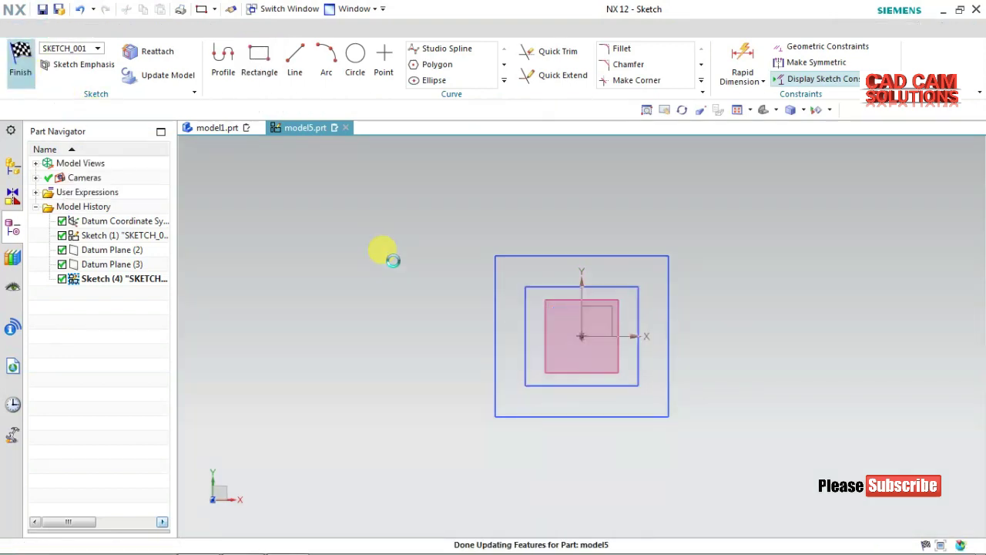
{"action": "left_click", "coordinate": [479, 208]}
{"action": "left_click", "coordinate": [35, 61]}
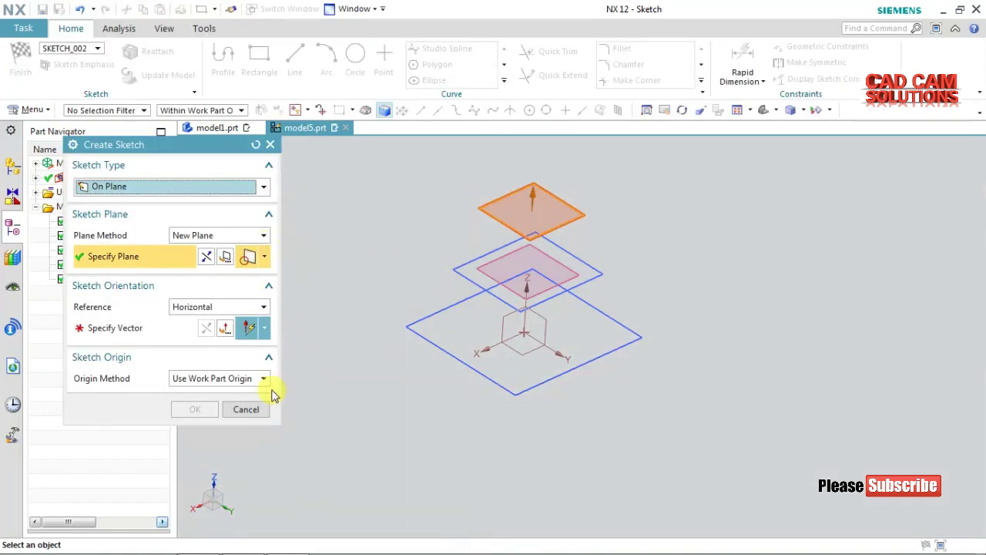
Restart the sketch with the top datum plane as its sketch plane
{"action": "left_click", "coordinate": [246, 409]}
{"action": "left_click", "coordinate": [22, 73]}
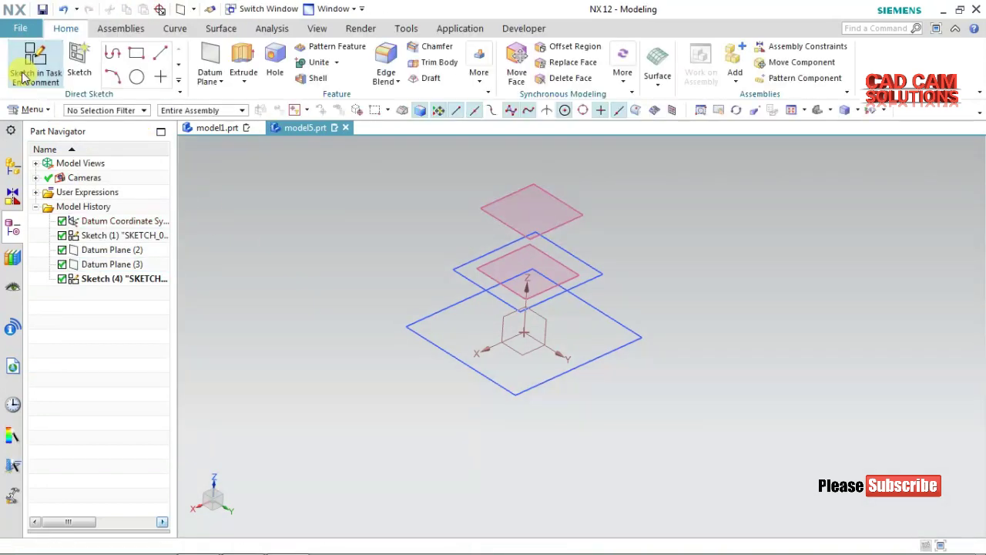
{"action": "left_click", "coordinate": [22, 73]}
{"action": "left_click", "coordinate": [488, 208]}
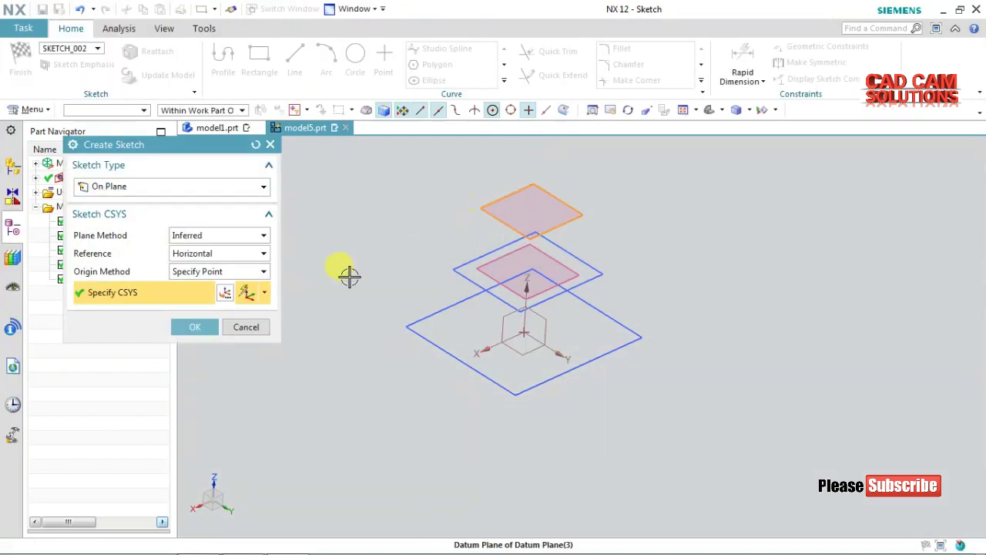
{"action": "left_click", "coordinate": [195, 327]}
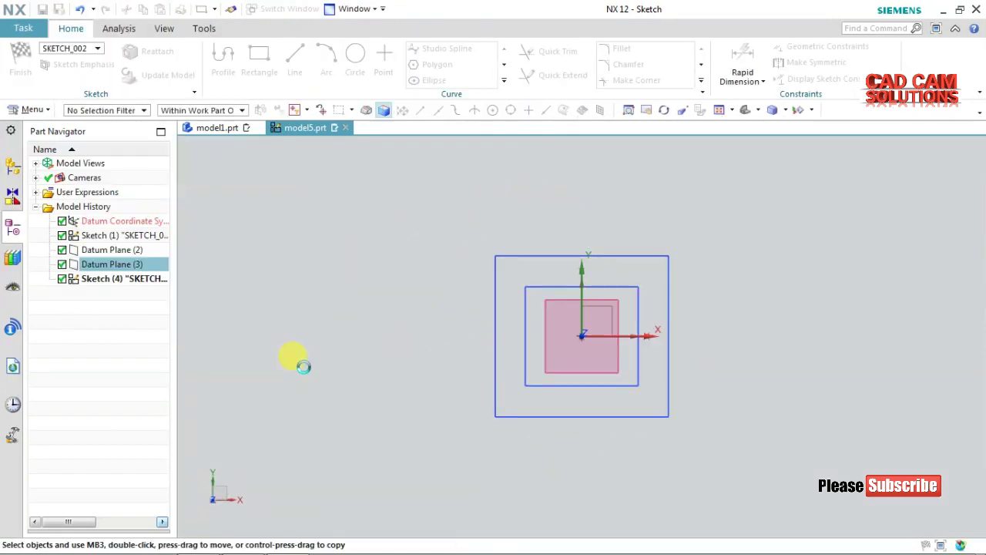
Draw a circle centred on the origin, finish the sketch and view all three sections
{"action": "left_click", "coordinate": [355, 60]}
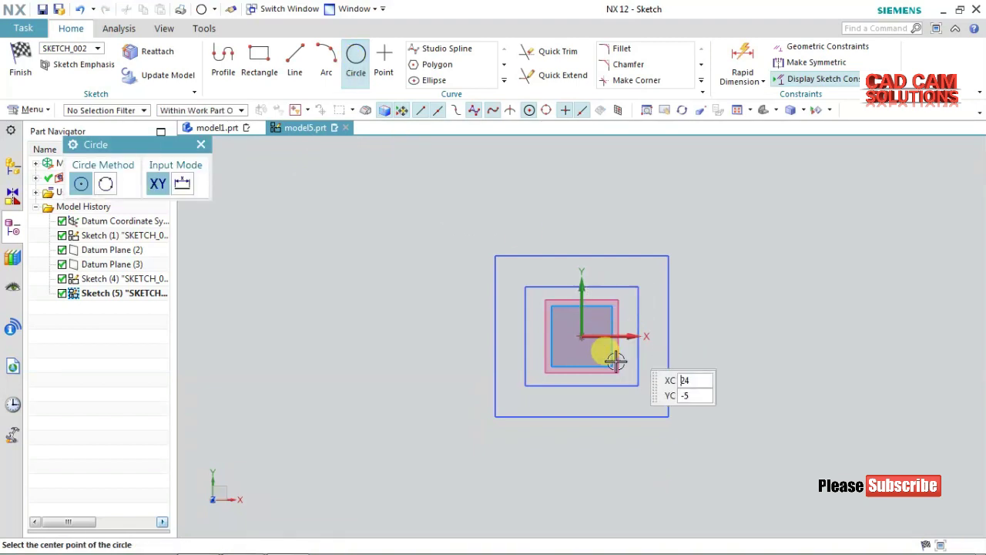
{"action": "left_click", "coordinate": [581, 336]}
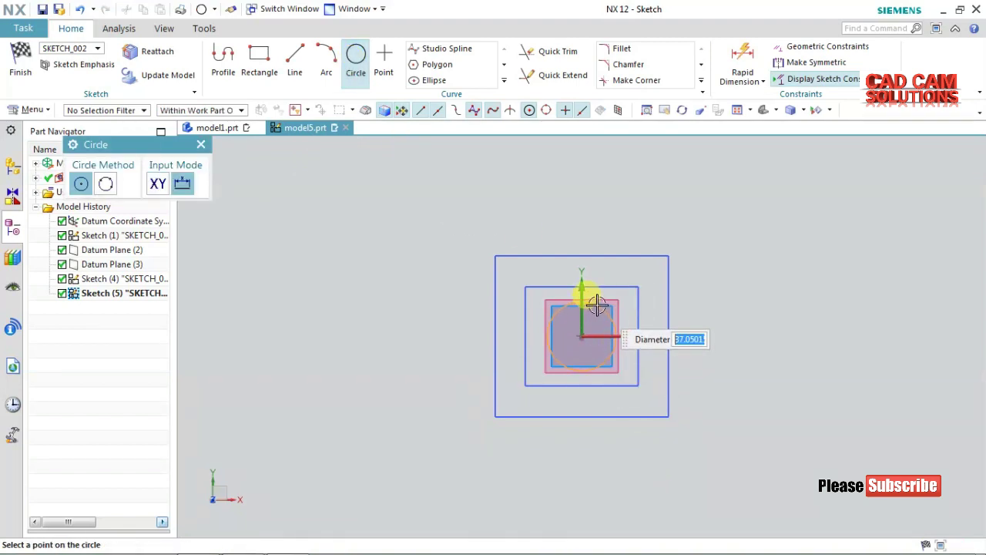
{"action": "left_click", "coordinate": [594, 313]}
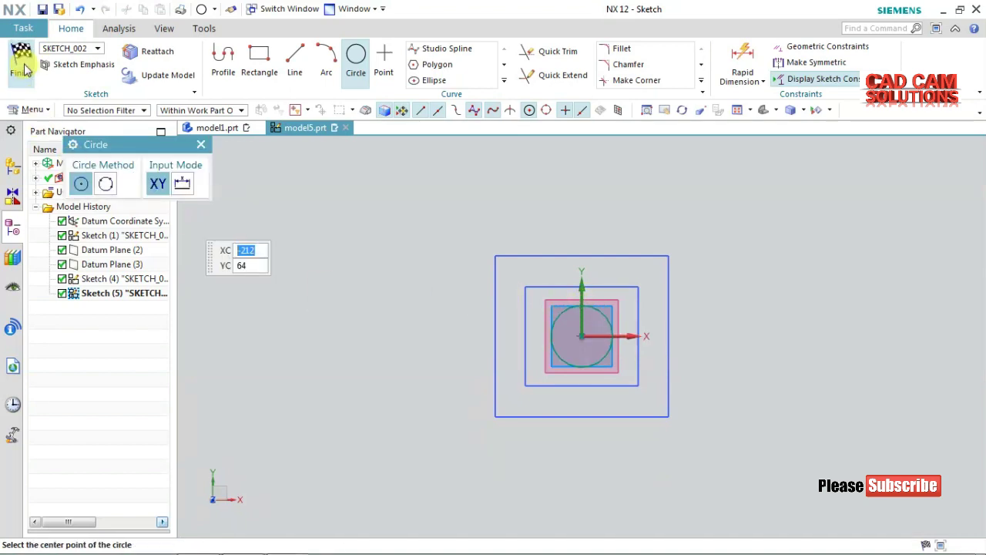
{"action": "left_click", "coordinate": [20, 66]}
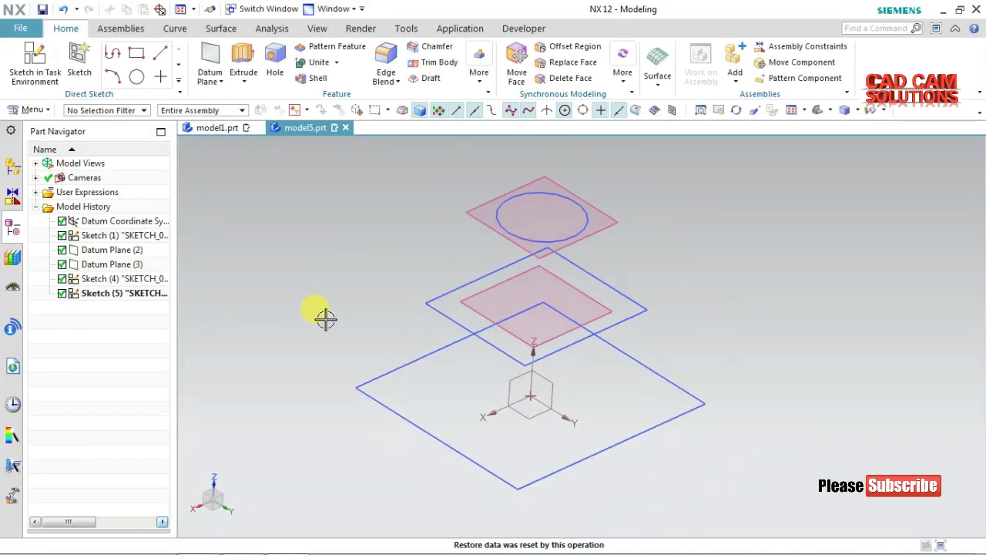
{"action": "middle_click_drag", "start_coordinate": [325, 318], "coordinate": [312, 353]}
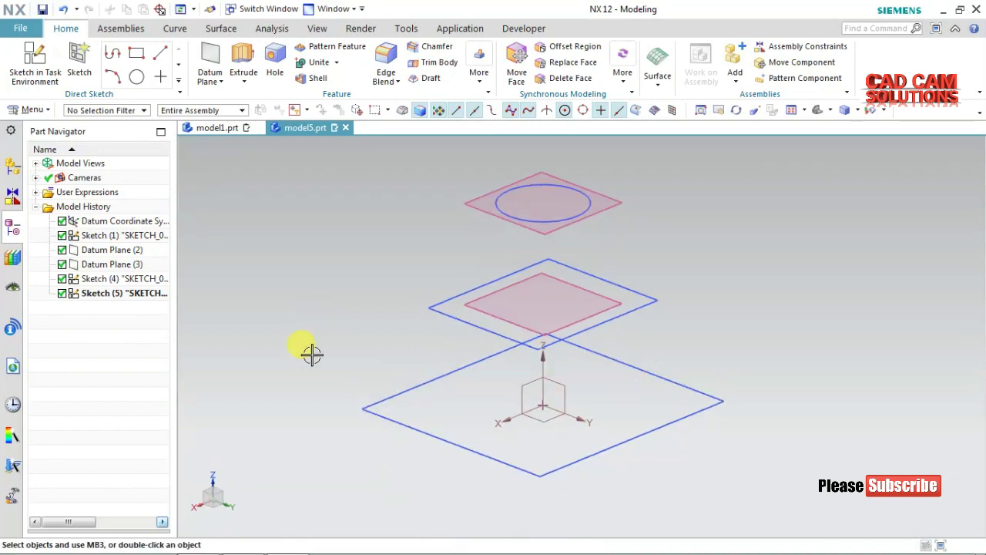
{"action": "left_click", "coordinate": [34, 110]}
{"action": "mouse_move", "coordinate": [39, 180]}
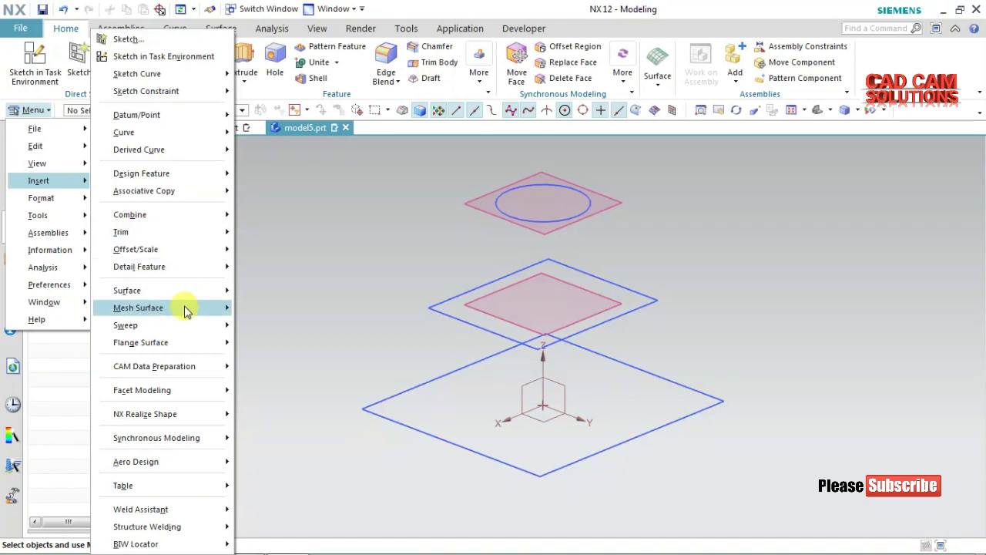
Start a Through Curves loft and pick the bottom square, middle square and top circle as sections
{"action": "left_click", "coordinate": [279, 309]}
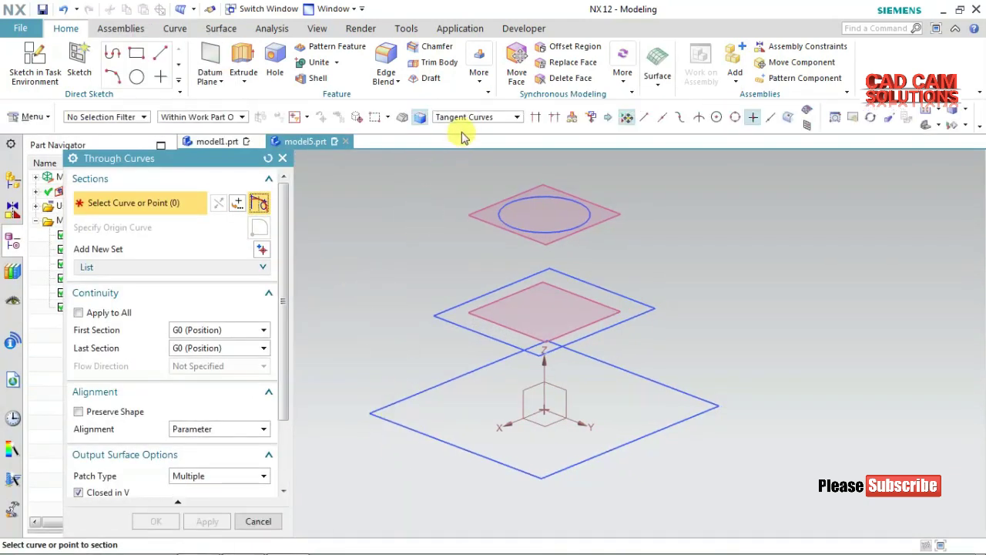
{"action": "left_click", "coordinate": [462, 117]}
{"action": "left_click", "coordinate": [443, 229]}
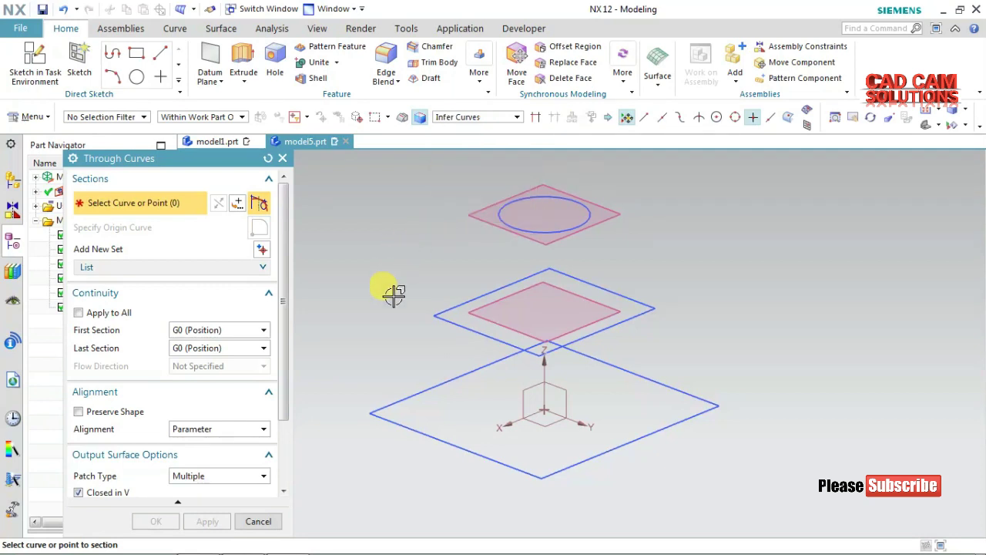
{"action": "left_click", "coordinate": [387, 424]}
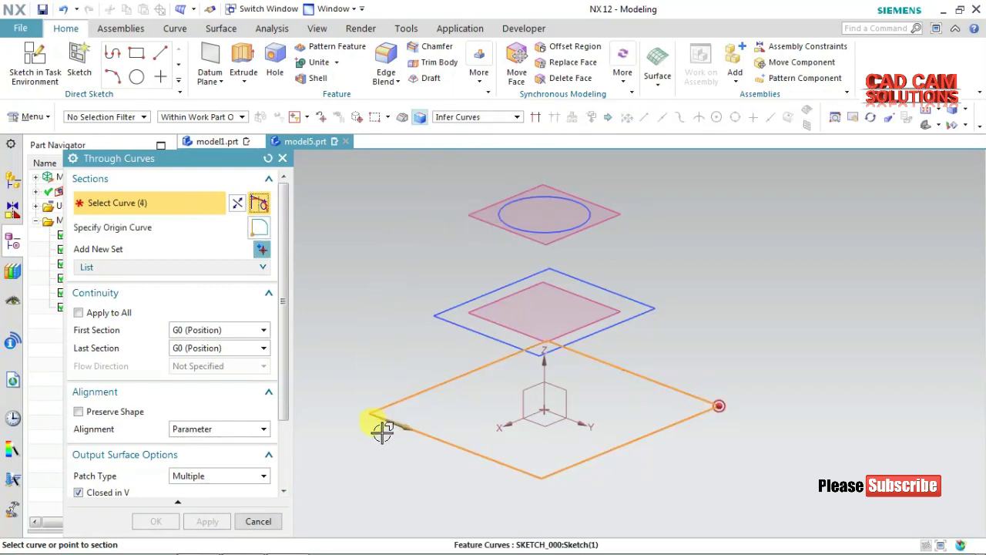
{"action": "middle_click", "coordinate": [371, 306]}
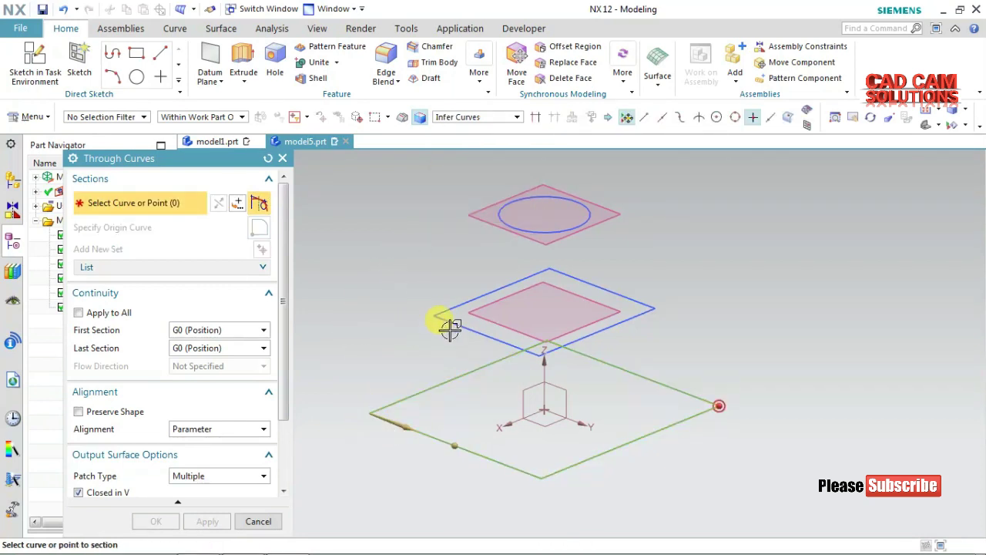
{"action": "left_click", "coordinate": [444, 322]}
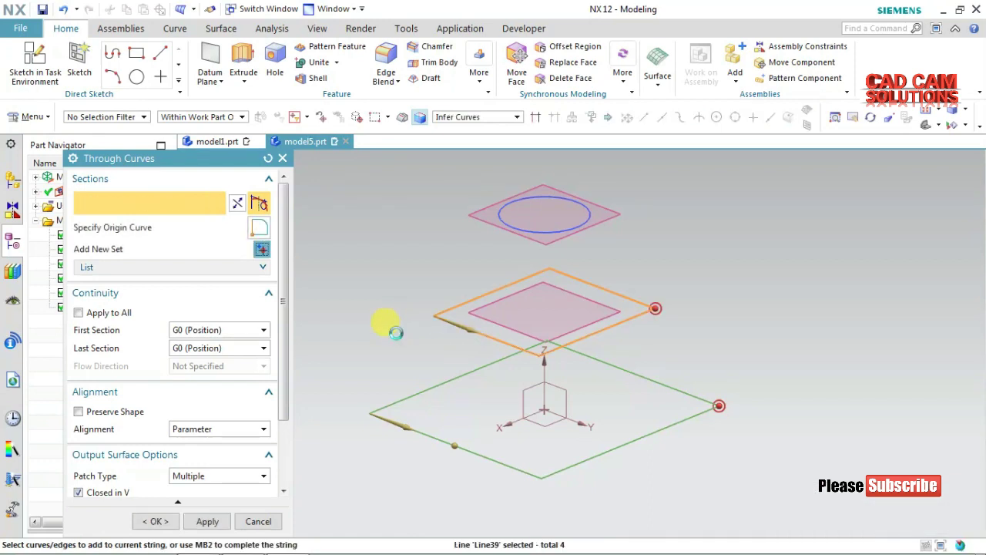
{"action": "middle_click", "coordinate": [389, 327]}
{"action": "left_click", "coordinate": [499, 218]}
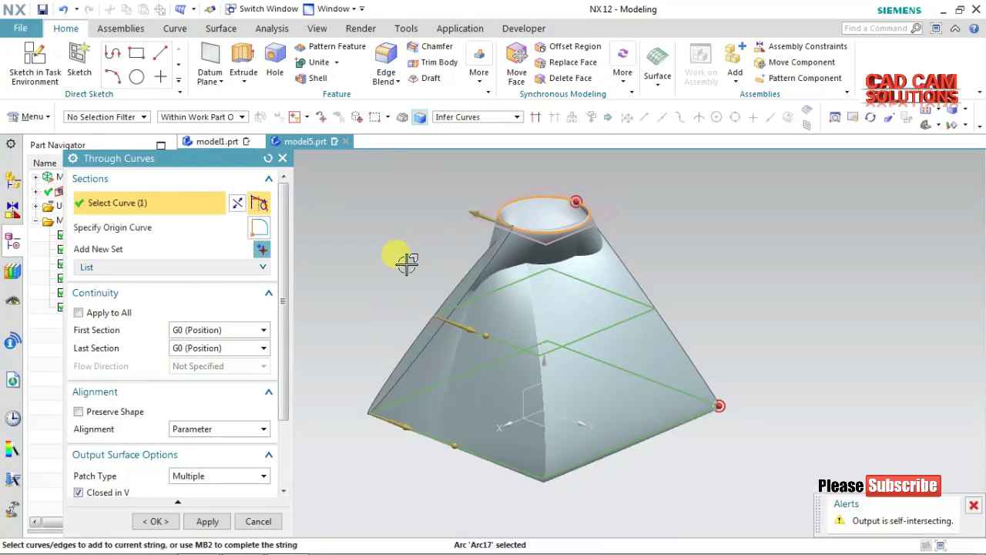
Reverse the circle section's direction and turn on Preserve Shape for the loft
{"action": "left_click", "coordinate": [237, 203]}
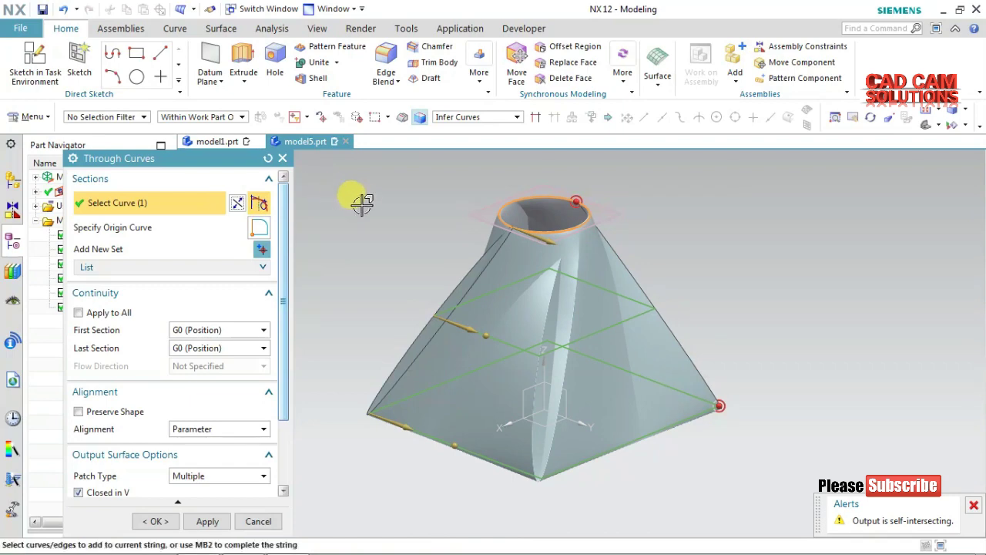
{"action": "mouse_move", "coordinate": [382, 210]}
{"action": "middle_mouse_down"}
{"action": "mouse_move", "coordinate": [379, 254]}
{"action": "mouse_move", "coordinate": [387, 162]}
{"action": "mouse_move", "coordinate": [388, 229]}
{"action": "middle_mouse_up"}
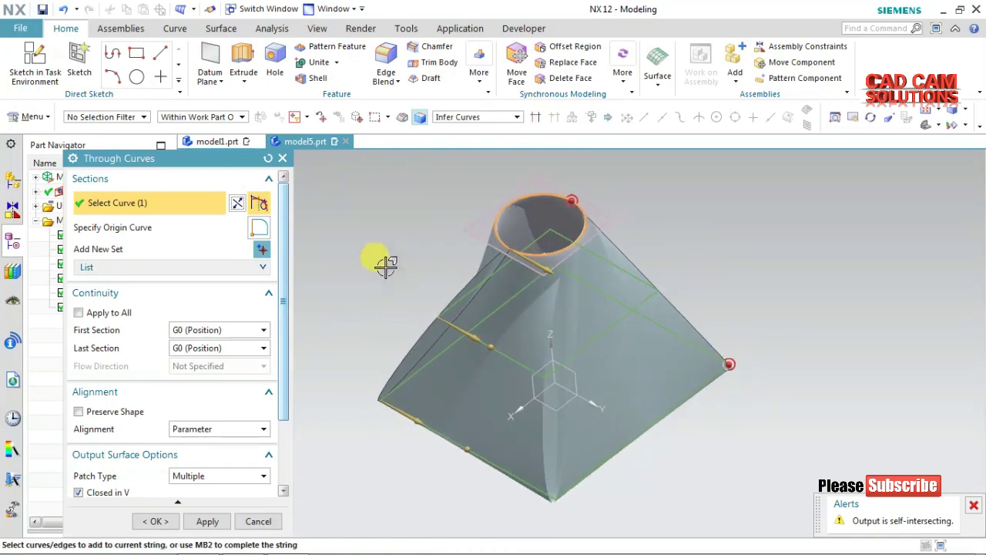
{"action": "scroll", "coordinate": [286, 333], "scroll_direction": "down", "scroll_amount": 3}
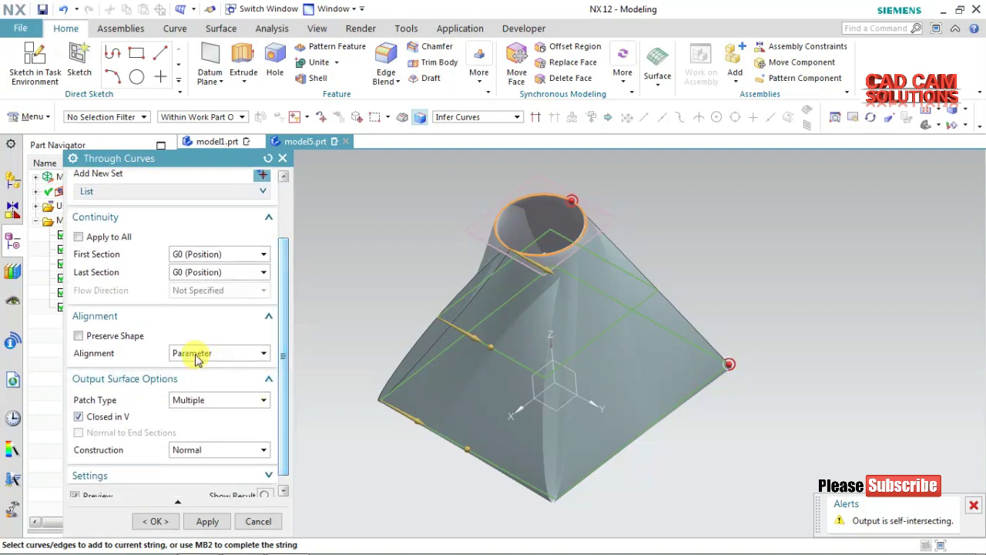
{"action": "left_click", "coordinate": [132, 336]}
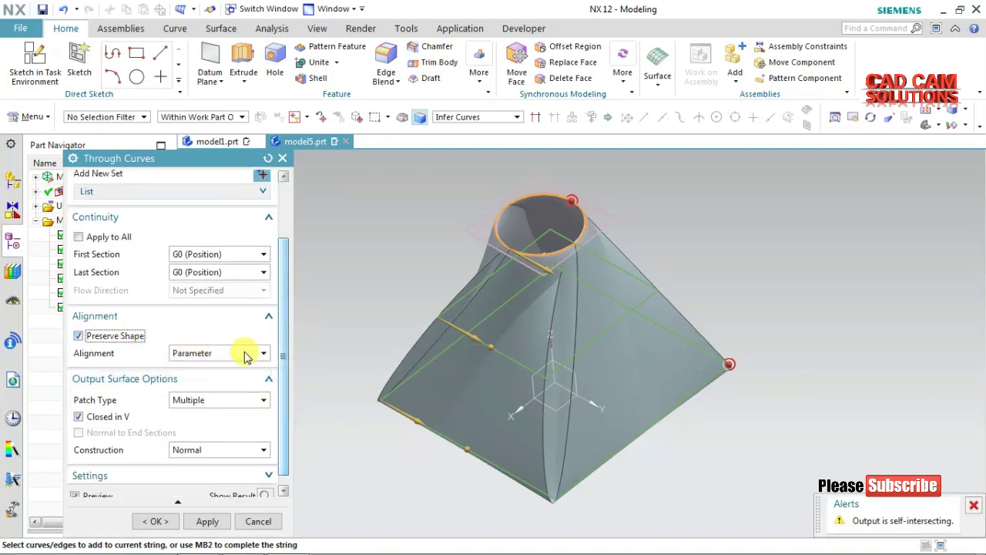
Set the loft's Patch Type to Single and its Alignment to By Points
{"action": "left_click", "coordinate": [228, 403]}
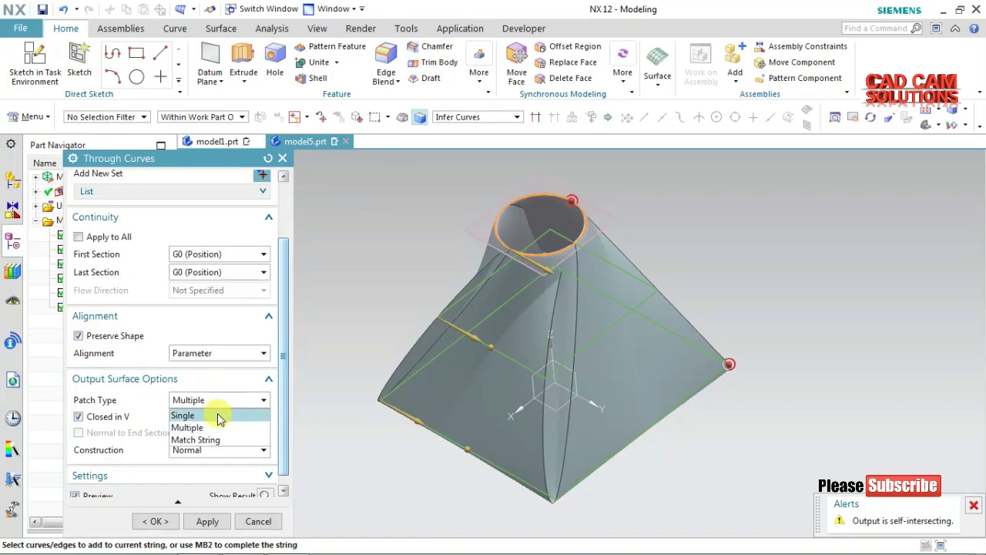
{"action": "left_click", "coordinate": [183, 415]}
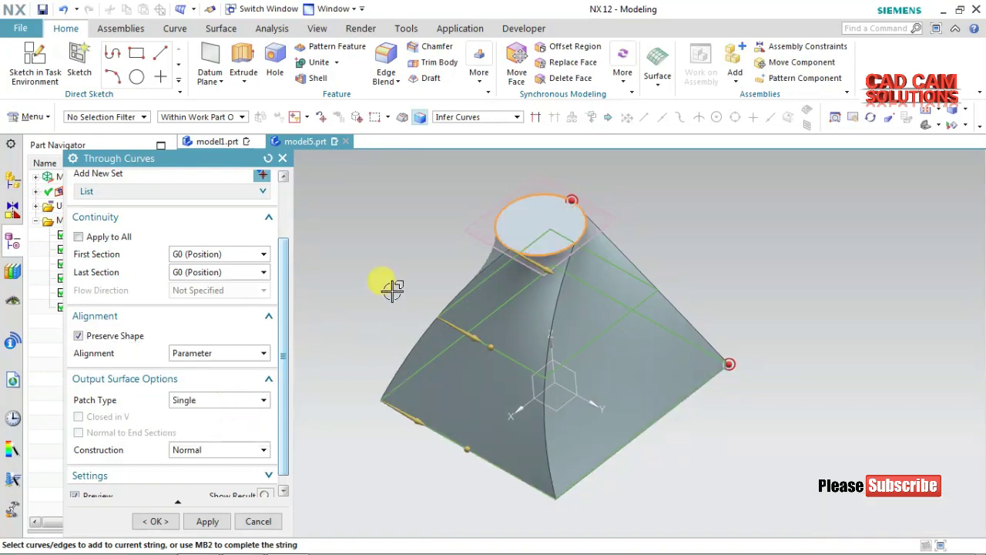
{"action": "mouse_move", "coordinate": [395, 284]}
{"action": "middle_mouse_down"}
{"action": "mouse_move", "coordinate": [470, 266]}
{"action": "mouse_move", "coordinate": [383, 278]}
{"action": "mouse_move", "coordinate": [404, 285]}
{"action": "middle_mouse_up"}
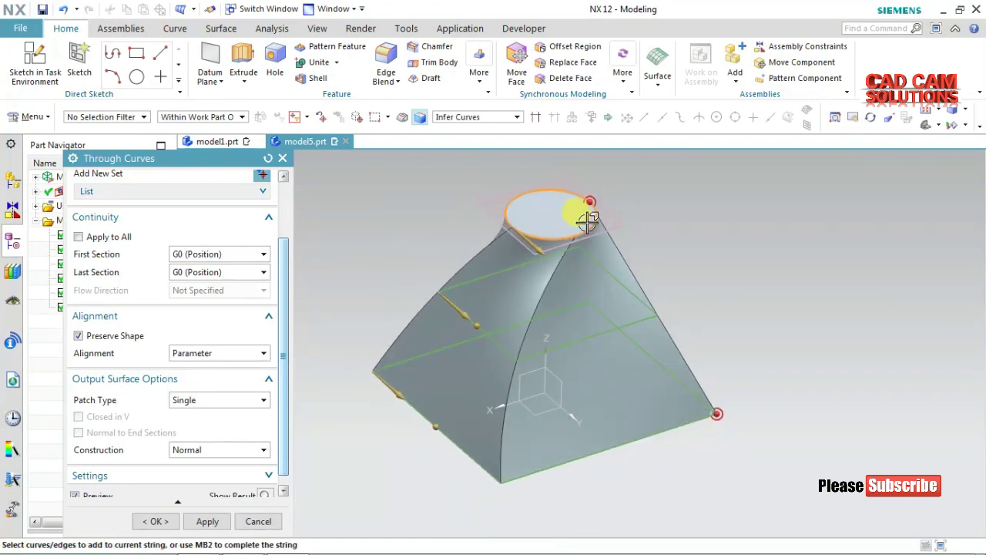
{"action": "mouse_move", "coordinate": [687, 211]}
{"action": "middle_mouse_down"}
{"action": "mouse_move", "coordinate": [671, 269]}
{"action": "mouse_move", "coordinate": [675, 221]}
{"action": "middle_mouse_up"}
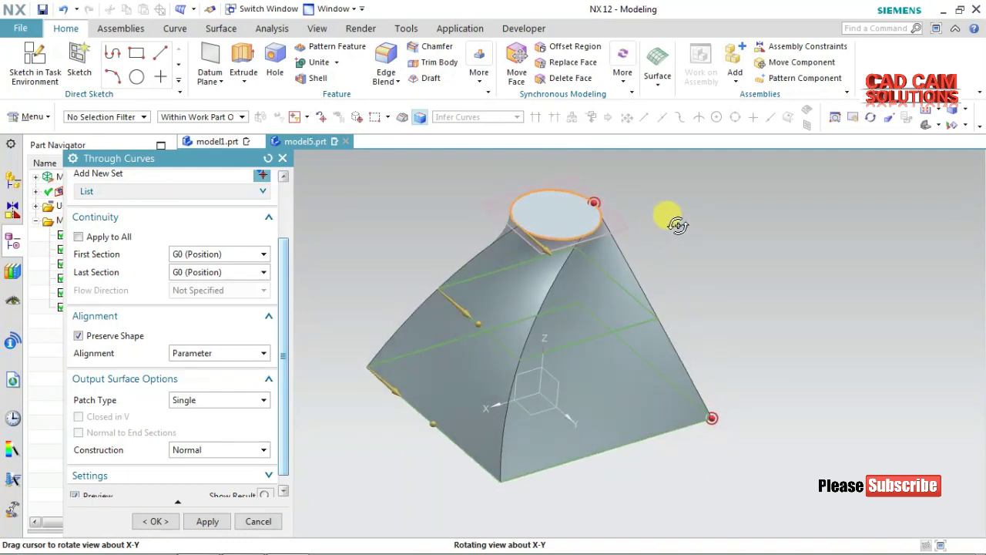
{"action": "left_click", "coordinate": [212, 356]}
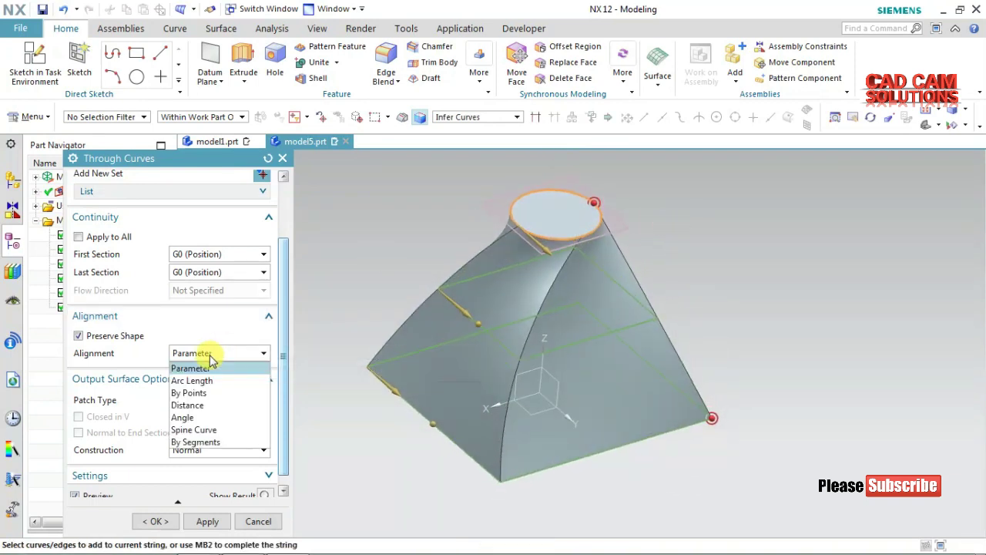
{"action": "left_click", "coordinate": [205, 394]}
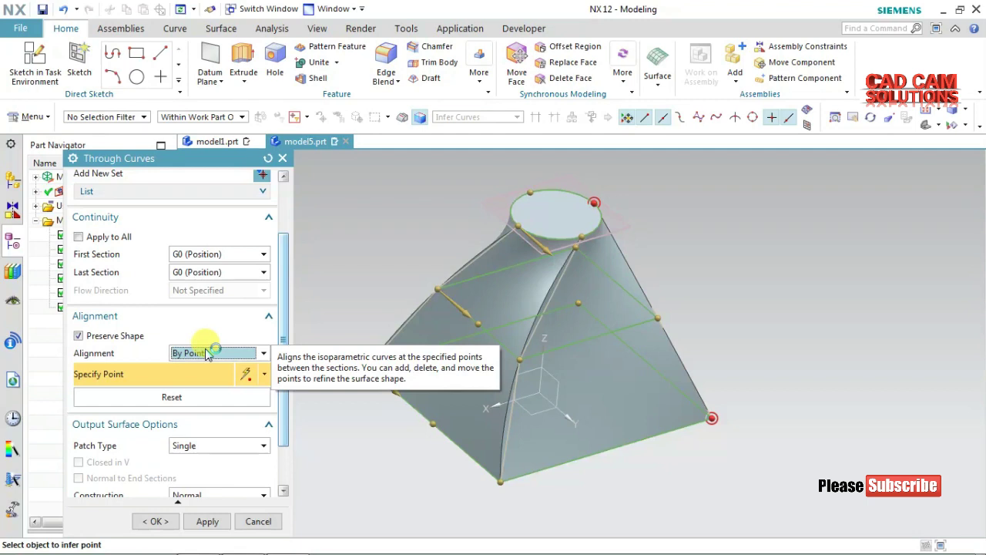
Place an alignment point on the circular top edge and slide it to the circle's left
{"action": "mouse_move", "coordinate": [455, 219]}
{"action": "middle_mouse_down"}
{"action": "mouse_move", "coordinate": [457, 258]}
{"action": "mouse_move", "coordinate": [486, 266]}
{"action": "middle_mouse_up"}
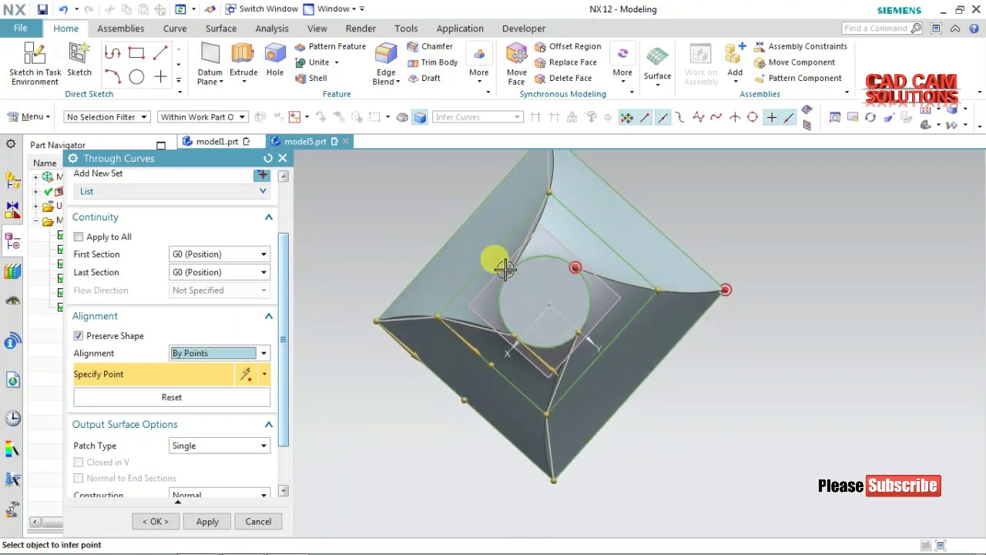
{"action": "left_click", "coordinate": [575, 267]}
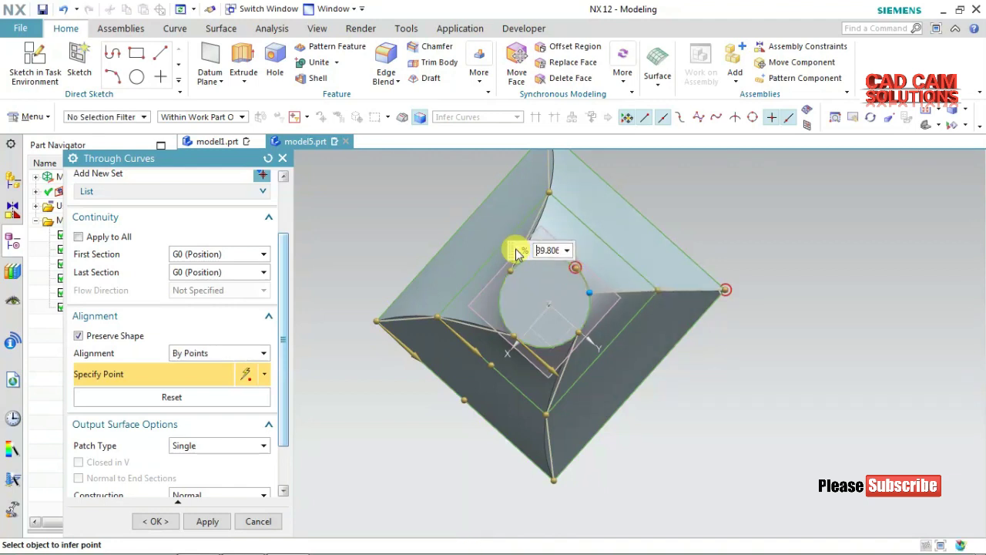
{"action": "left_click_drag", "start_coordinate": [511, 268], "coordinate": [544, 263]}
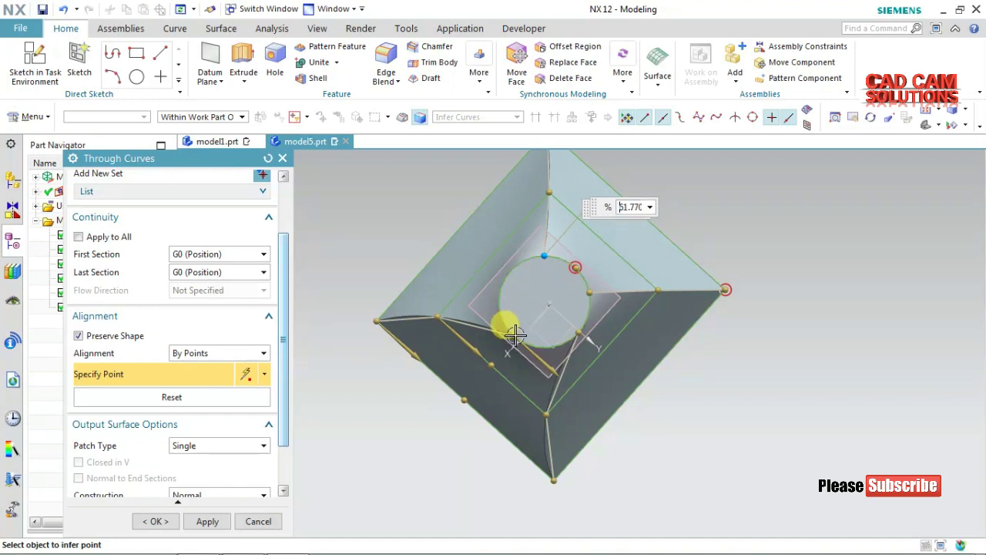
{"action": "left_click_drag", "start_coordinate": [501, 320], "coordinate": [499, 307]}
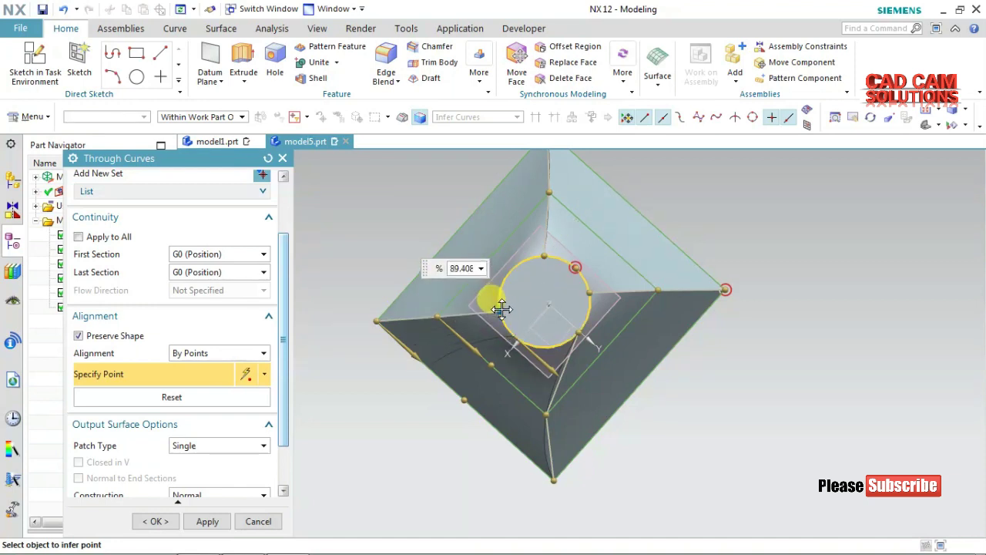
Add a second alignment point, slide it around the circle, then cancel the twisted loft
{"action": "left_click", "coordinate": [568, 339]}
{"action": "left_click_drag", "start_coordinate": [568, 339], "coordinate": [543, 346]}
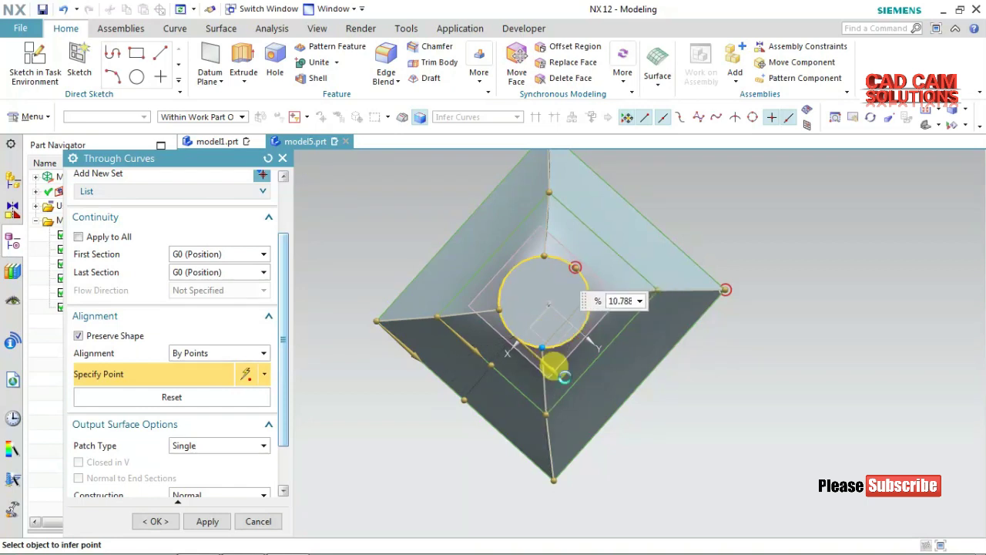
{"action": "middle_click_drag", "start_coordinate": [691, 449], "coordinate": [609, 344]}
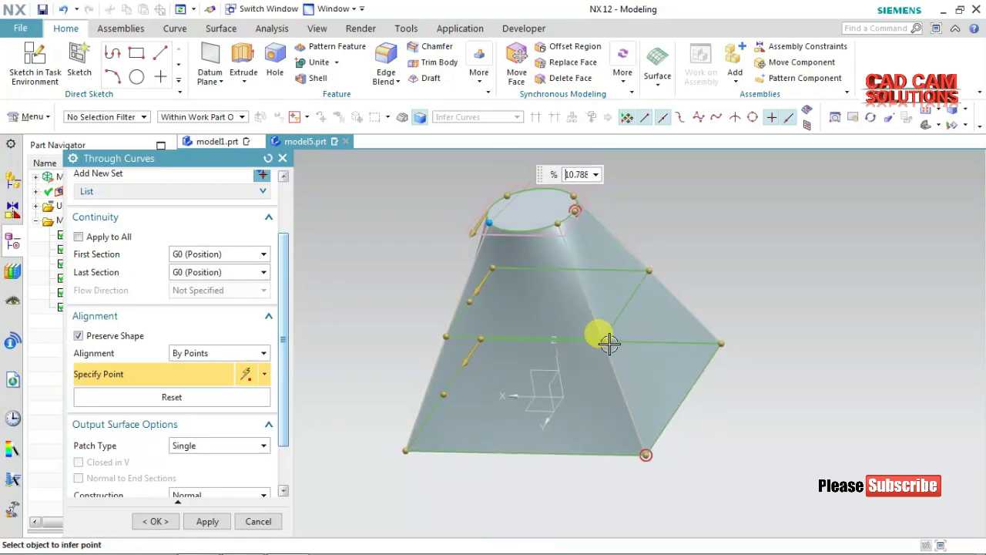
{"action": "mouse_move", "coordinate": [606, 339]}
{"action": "left_mouse_down"}
{"action": "mouse_move", "coordinate": [584, 337]}
{"action": "mouse_move", "coordinate": [586, 349]}
{"action": "left_mouse_up"}
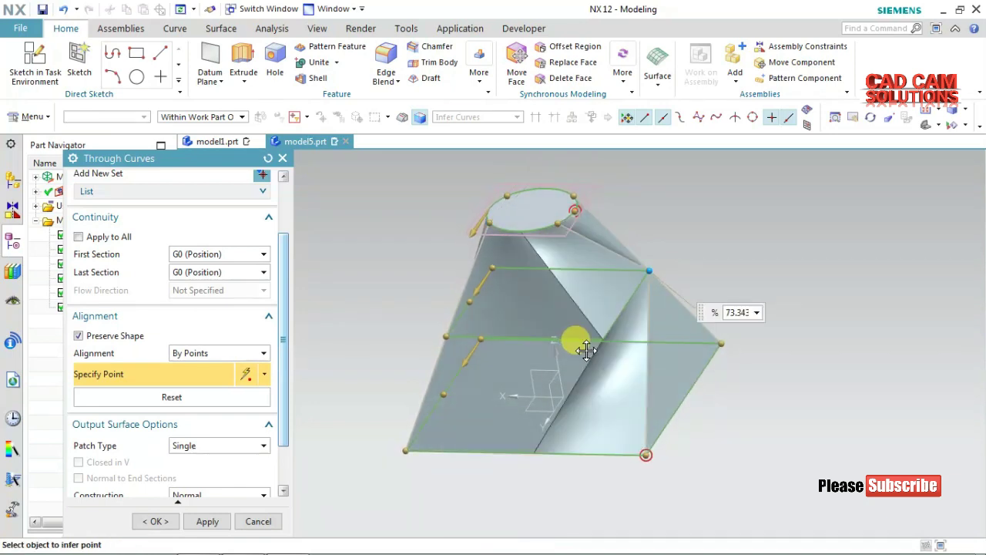
{"action": "left_click", "coordinate": [63, 14]}
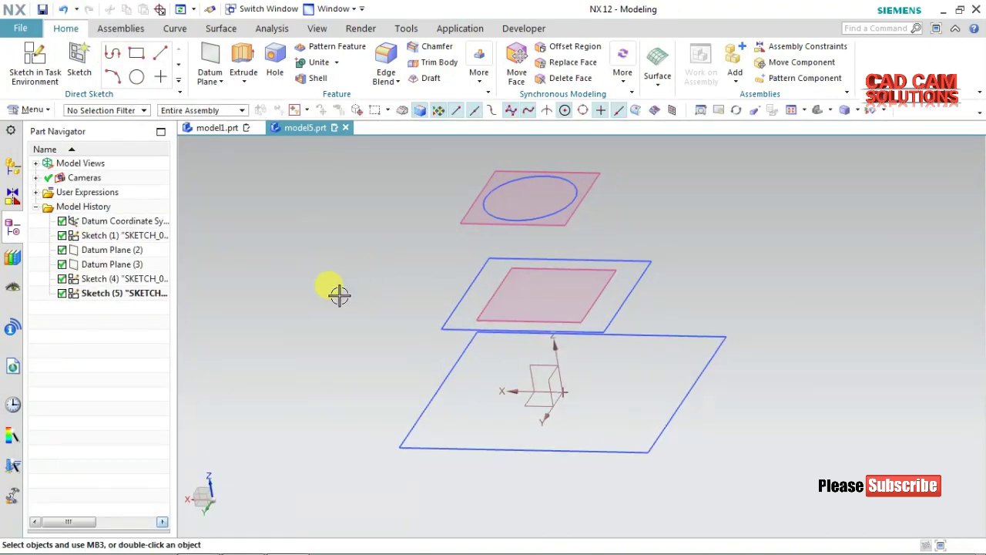
Restart Through Curves with Infer Curves and pick the base square, middle square and circle as sections
{"action": "left_click", "coordinate": [34, 111]}
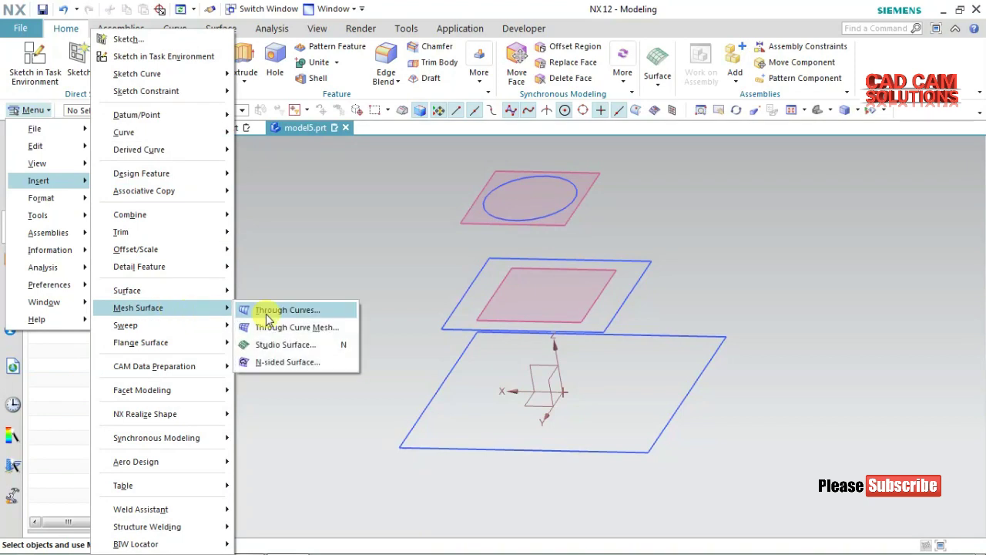
{"action": "left_click", "coordinate": [287, 311]}
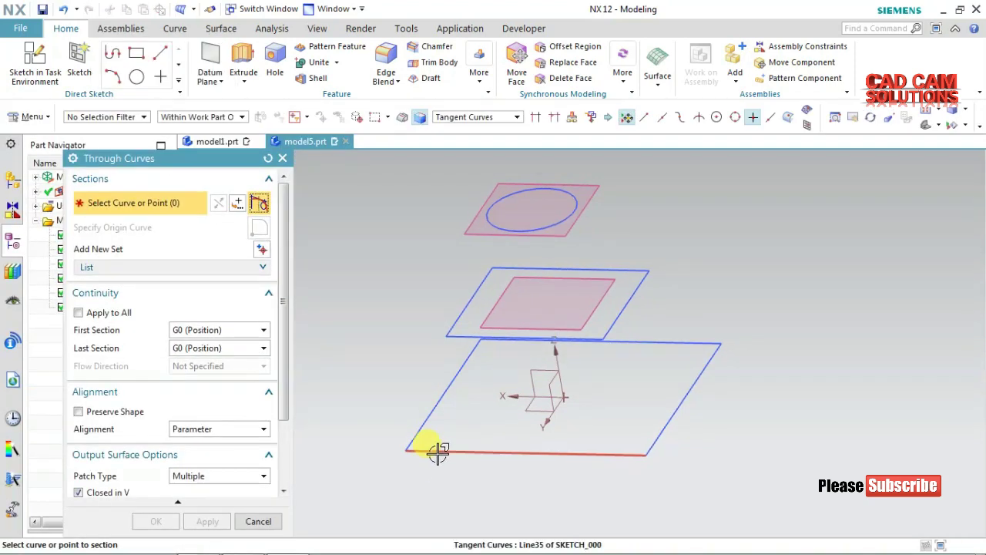
{"action": "left_click", "coordinate": [447, 117]}
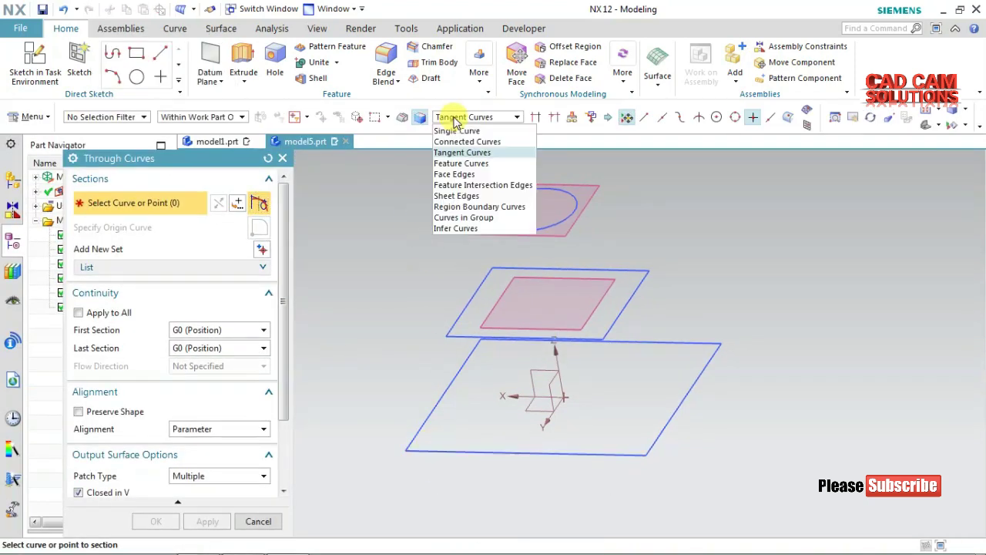
{"action": "left_click", "coordinate": [448, 231]}
{"action": "left_click", "coordinate": [425, 452]}
{"action": "middle_click", "coordinate": [393, 316]}
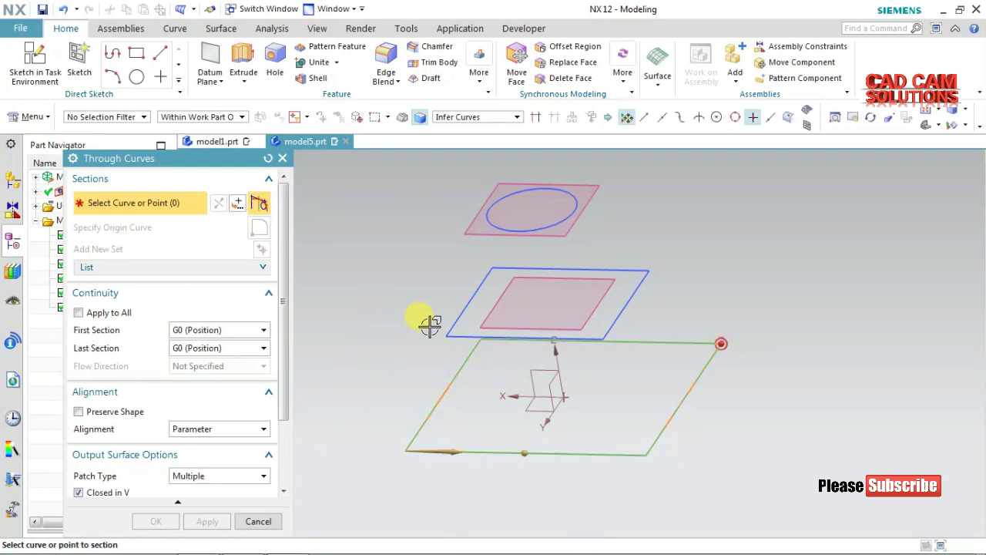
{"action": "left_click", "coordinate": [456, 335]}
{"action": "middle_click", "coordinate": [396, 273]}
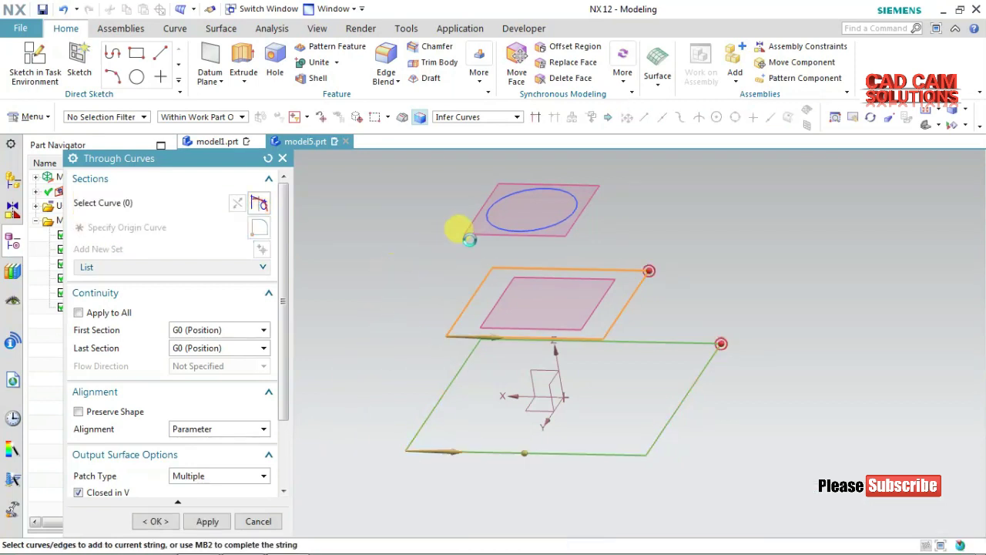
{"action": "left_click", "coordinate": [492, 223]}
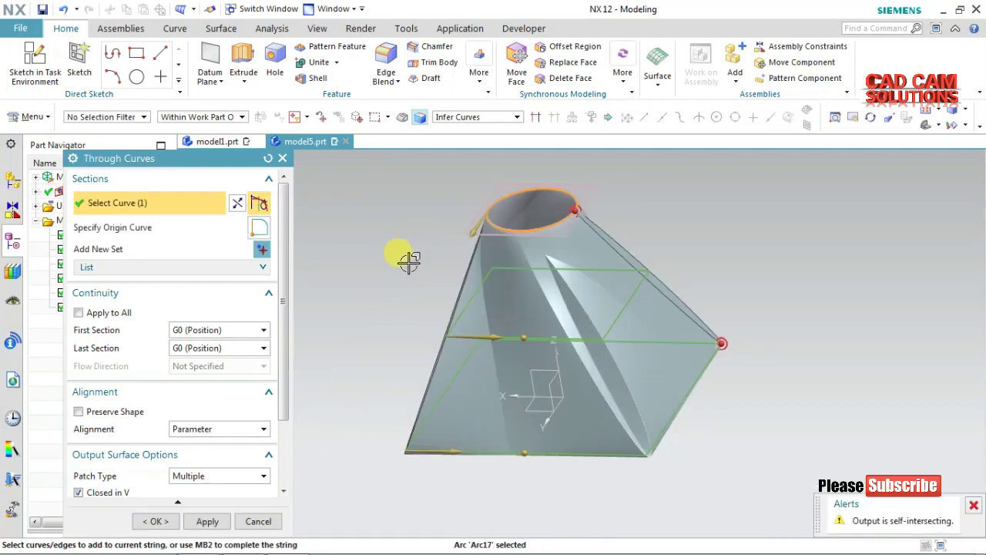
Set the new loft's Patch Type to Single
{"action": "middle_click_drag", "start_coordinate": [409, 262], "coordinate": [431, 255]}
{"action": "left_click", "coordinate": [200, 478]}
{"action": "left_click", "coordinate": [189, 491]}
{"action": "scroll", "coordinate": [289, 389], "scroll_direction": "down", "scroll_amount": 2}
{"action": "left_click", "coordinate": [229, 349]}
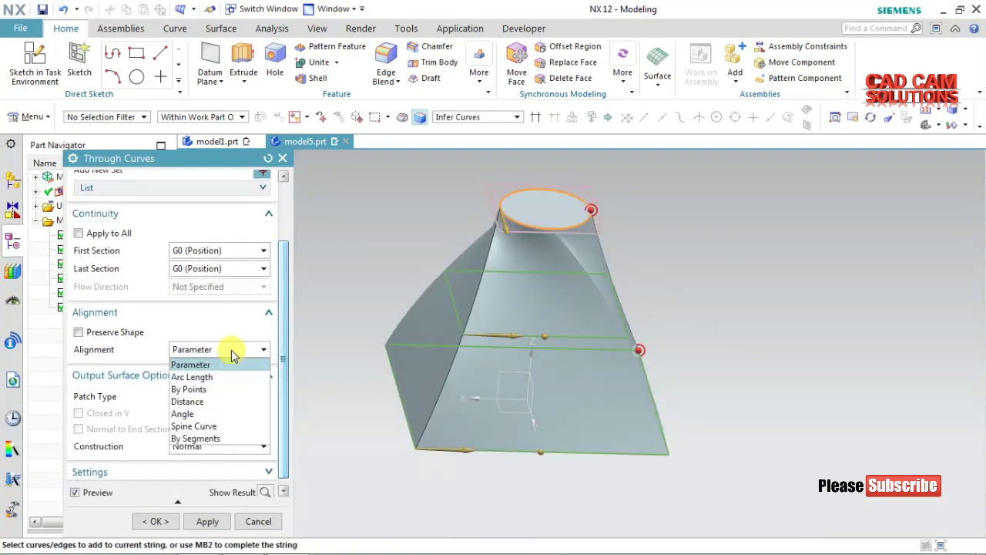
Switch alignment to By Points, slide a point along the circle edge, and create the loft
{"action": "left_click", "coordinate": [222, 390]}
{"action": "mouse_move", "coordinate": [403, 238]}
{"action": "middle_mouse_down"}
{"action": "mouse_move", "coordinate": [407, 257]}
{"action": "mouse_move", "coordinate": [463, 279]}
{"action": "middle_mouse_up"}
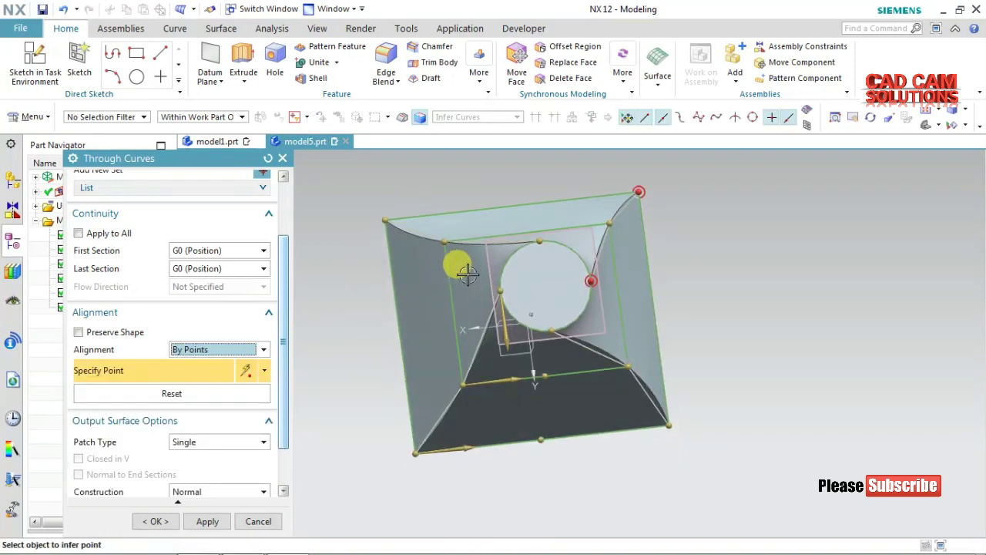
{"action": "left_click", "coordinate": [501, 286]}
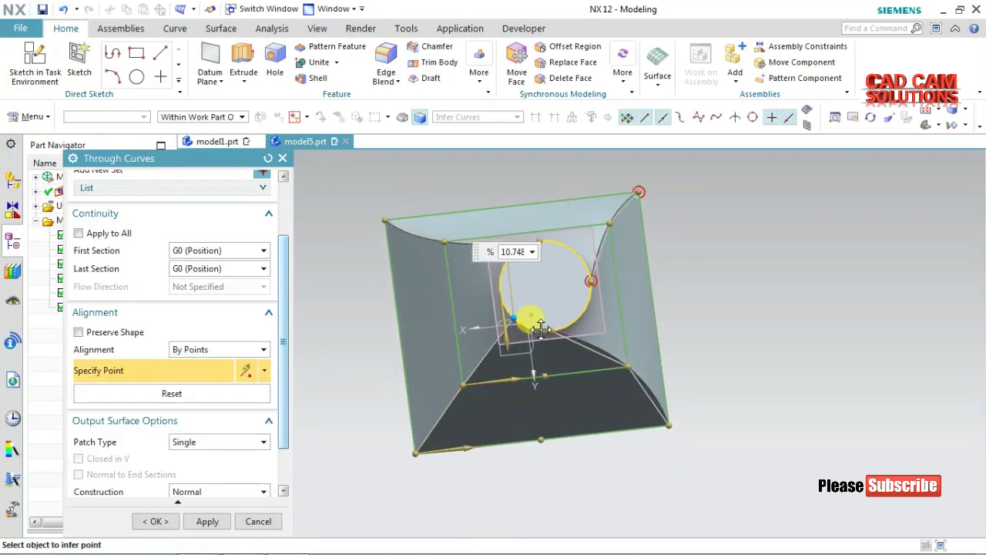
{"action": "mouse_move", "coordinate": [548, 331]}
{"action": "left_mouse_down"}
{"action": "mouse_move", "coordinate": [578, 312]}
{"action": "mouse_move", "coordinate": [548, 257]}
{"action": "mouse_move", "coordinate": [510, 260]}
{"action": "left_mouse_up"}
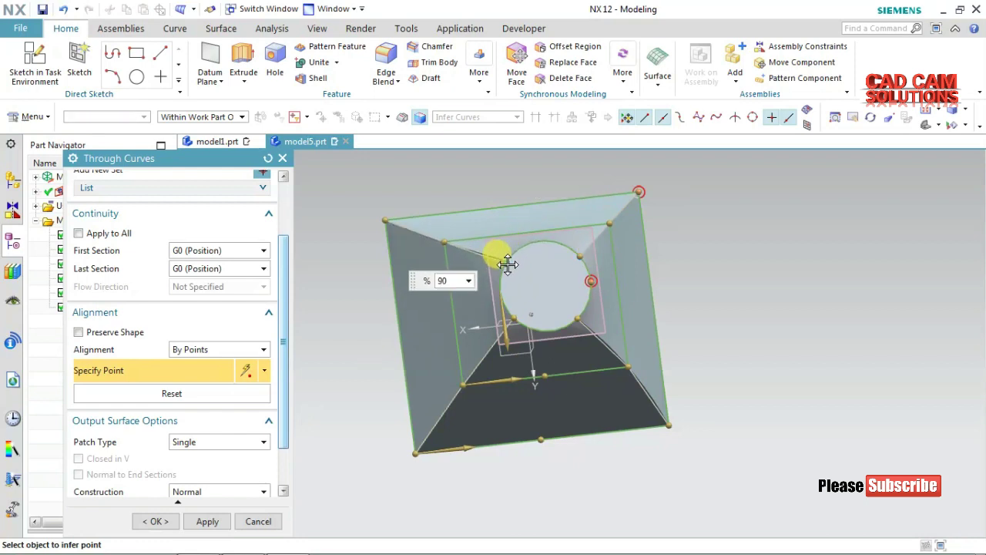
{"action": "left_click", "coordinate": [157, 521]}
{"action": "mouse_move", "coordinate": [385, 447]}
{"action": "middle_mouse_down"}
{"action": "mouse_move", "coordinate": [373, 400]}
{"action": "mouse_move", "coordinate": [335, 385]}
{"action": "mouse_move", "coordinate": [363, 390]}
{"action": "mouse_move", "coordinate": [370, 352]}
{"action": "mouse_move", "coordinate": [379, 393]}
{"action": "mouse_move", "coordinate": [363, 363]}
{"action": "middle_mouse_up"}
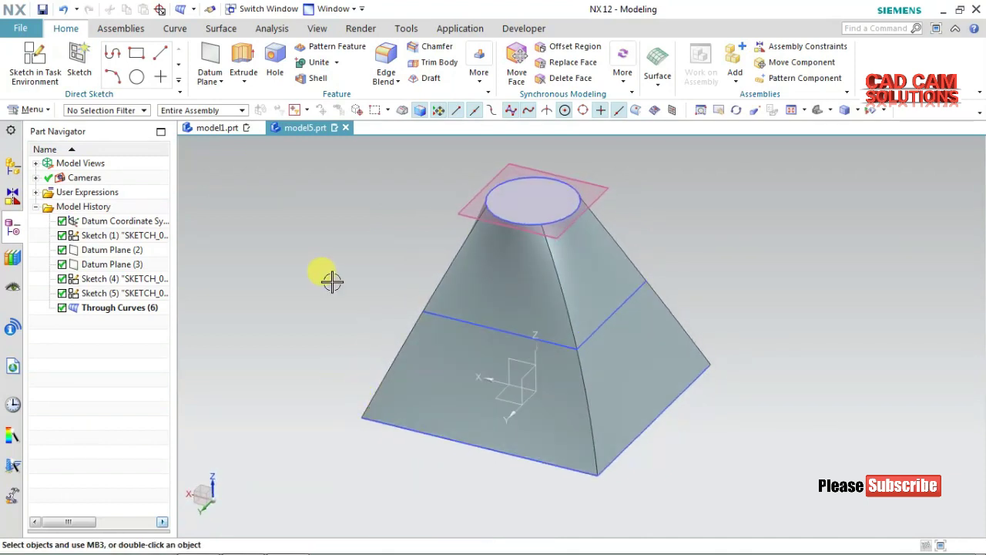
{"action": "middle_click_drag", "start_coordinate": [332, 282], "coordinate": [309, 284]}
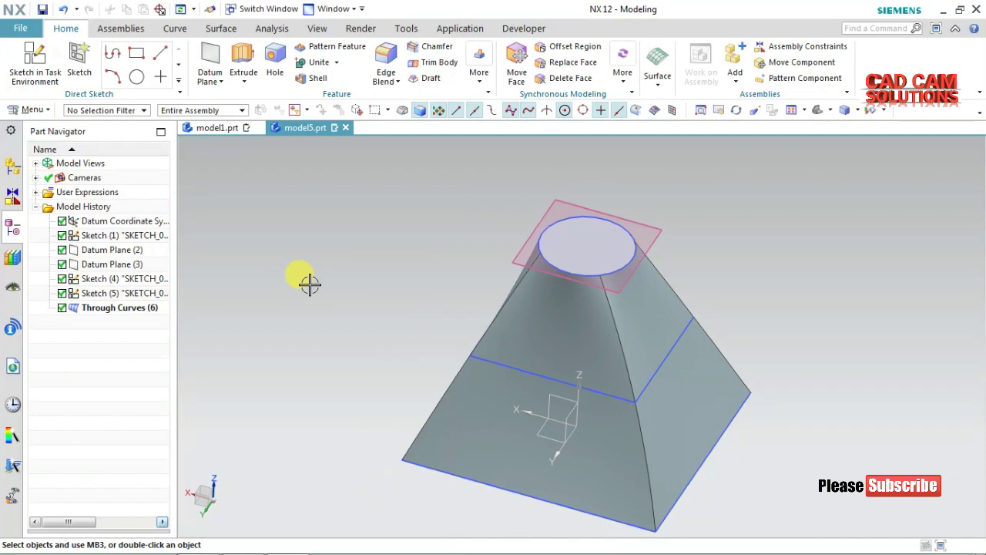
{"action": "mouse_move", "coordinate": [411, 247]}
{"action": "middle_mouse_down"}
{"action": "mouse_move", "coordinate": [396, 249]}
{"action": "mouse_move", "coordinate": [403, 254]}
{"action": "mouse_move", "coordinate": [403, 239]}
{"action": "mouse_move", "coordinate": [395, 251]}
{"action": "mouse_move", "coordinate": [323, 239]}
{"action": "middle_mouse_up"}
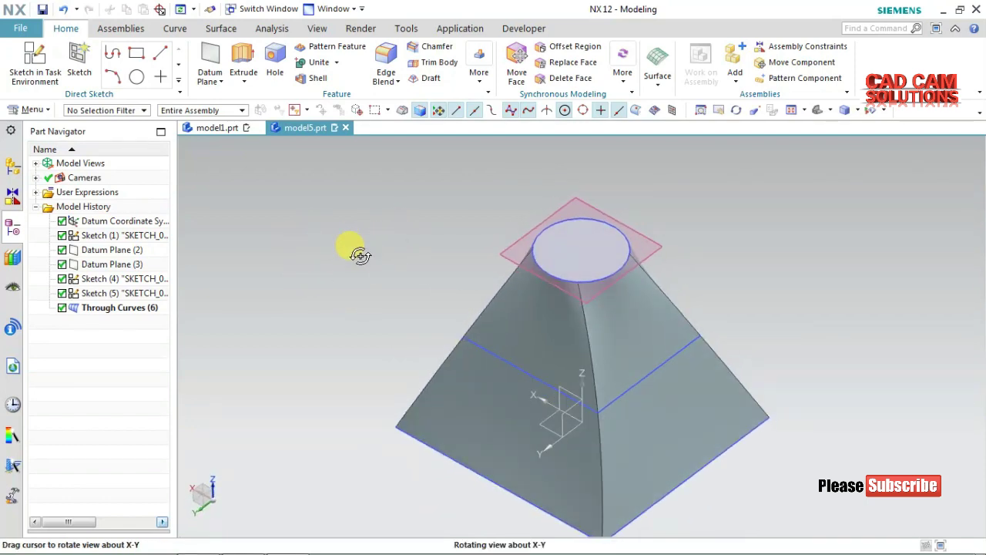